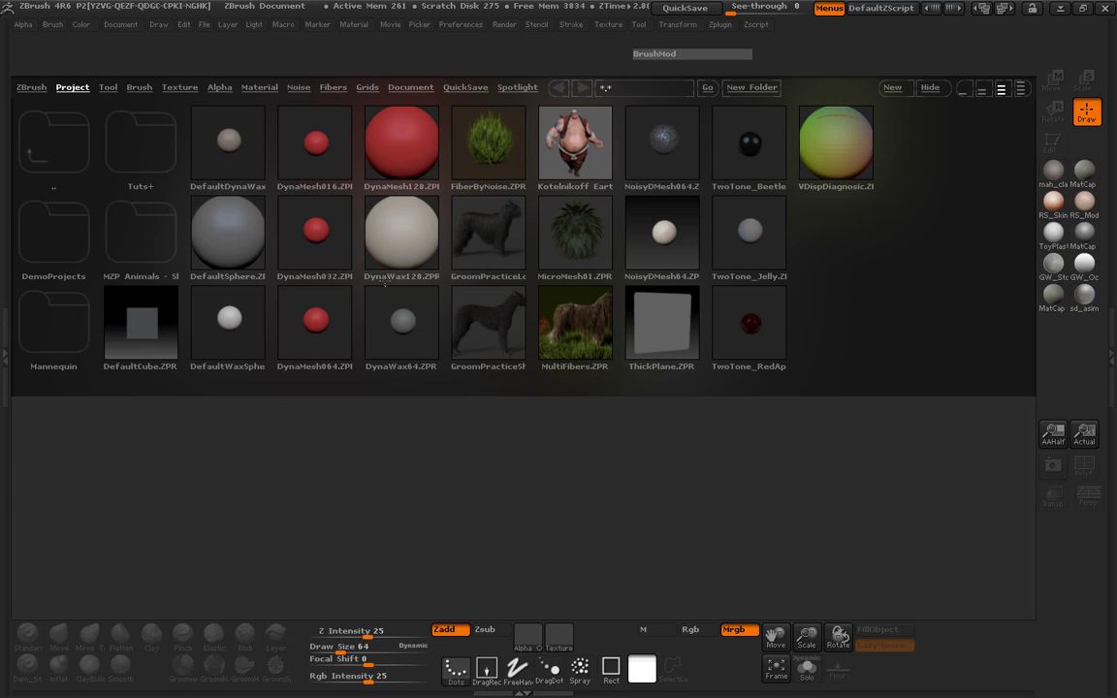
Load the DynaWax128 sphere project and hide the floor grid.
double_click(401, 243)
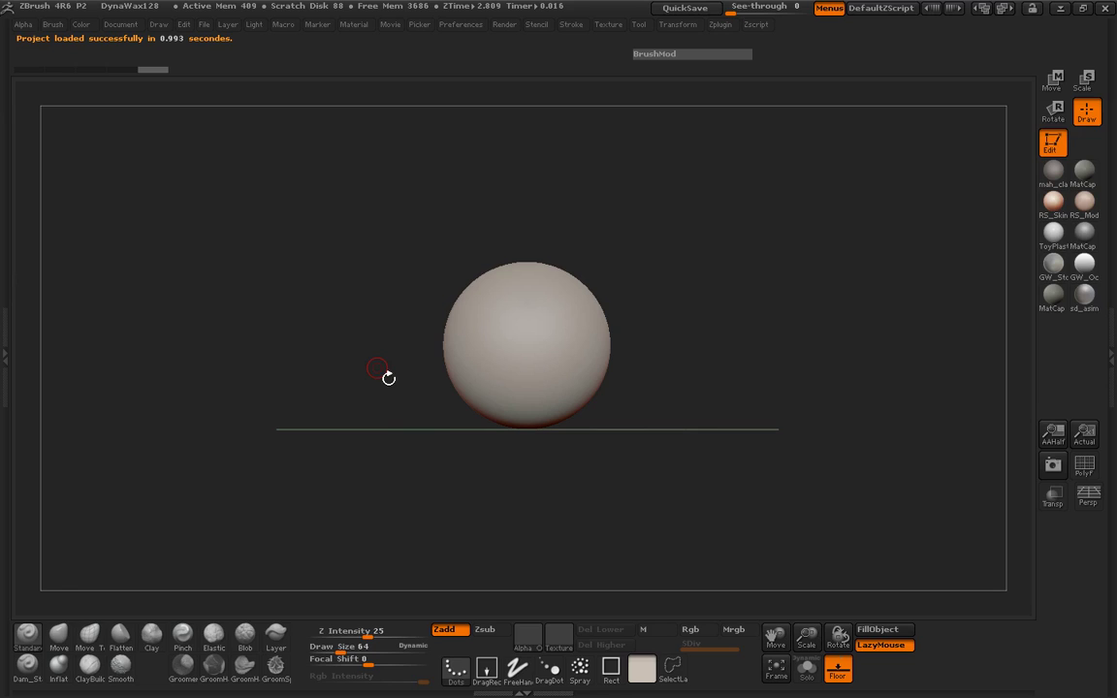
click(839, 669)
Set Draw Size to 101 and Focal Shift to 31 for the Standard brush, and switch to the Move Topological brush.
key(space)
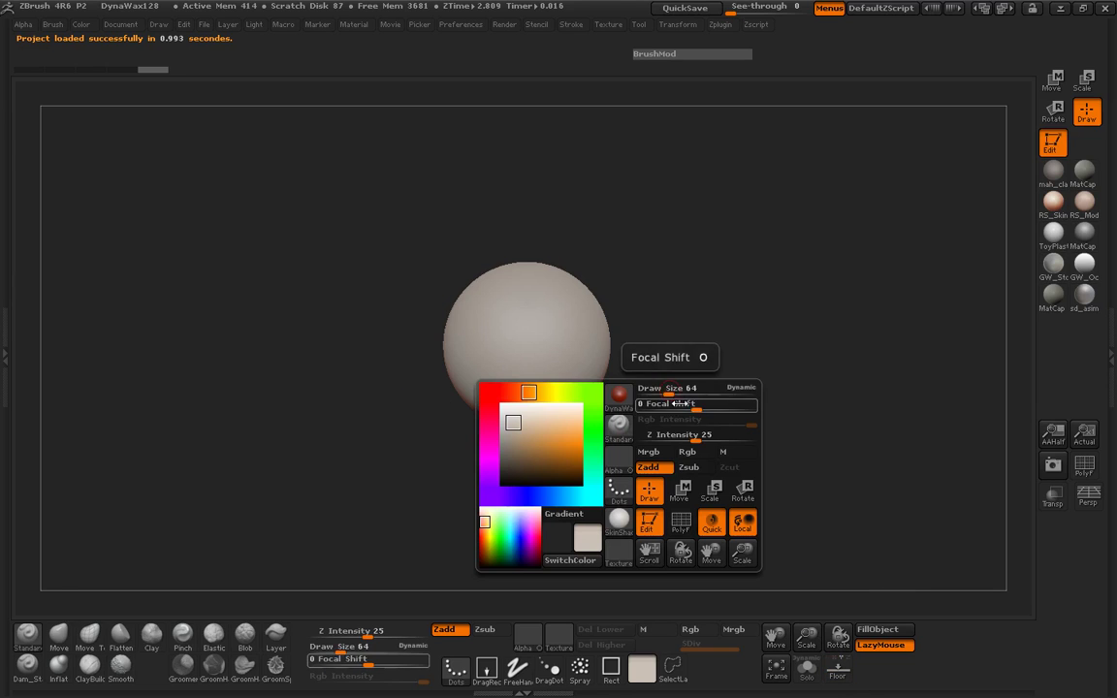
drag(685, 393, 700, 392)
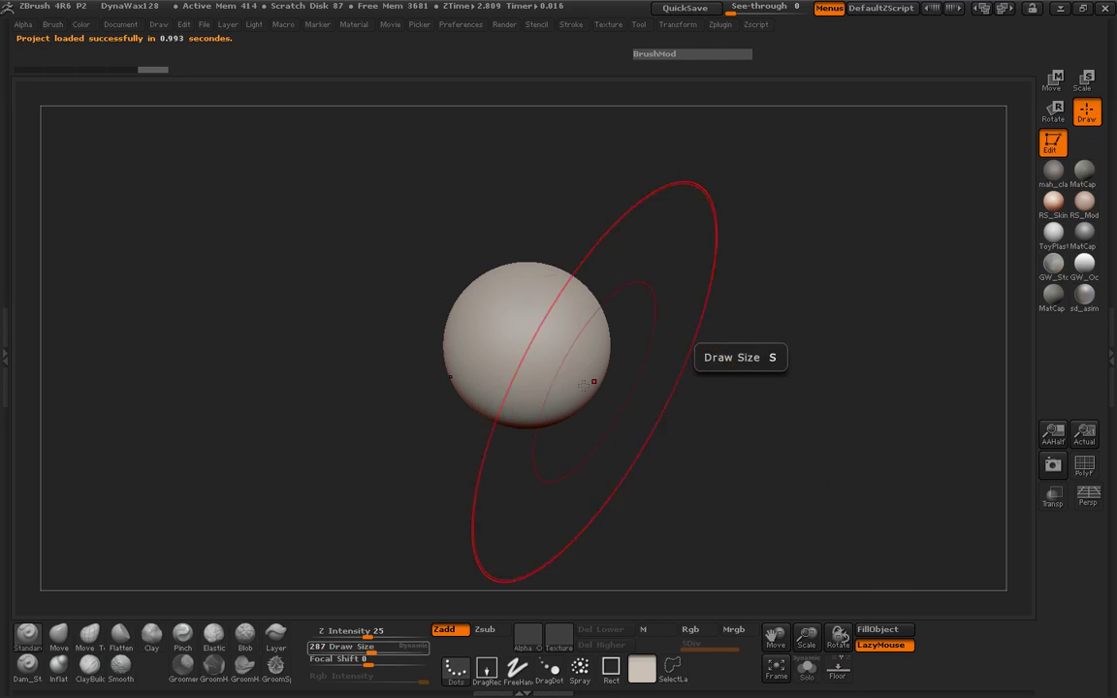
key(space)
drag(650, 349, 621, 349)
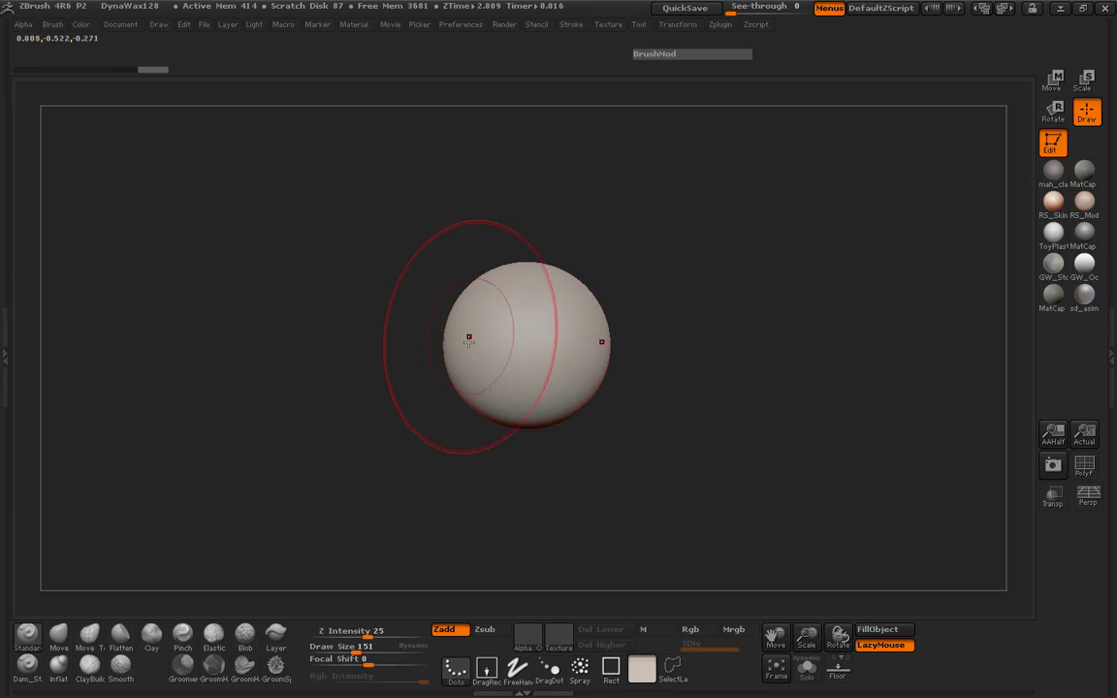
right_click(396, 341)
mouse_move(400, 352)
mouse_down()
mouse_move(387, 352)
mouse_move(420, 352)
mouse_move(384, 336)
mouse_up()
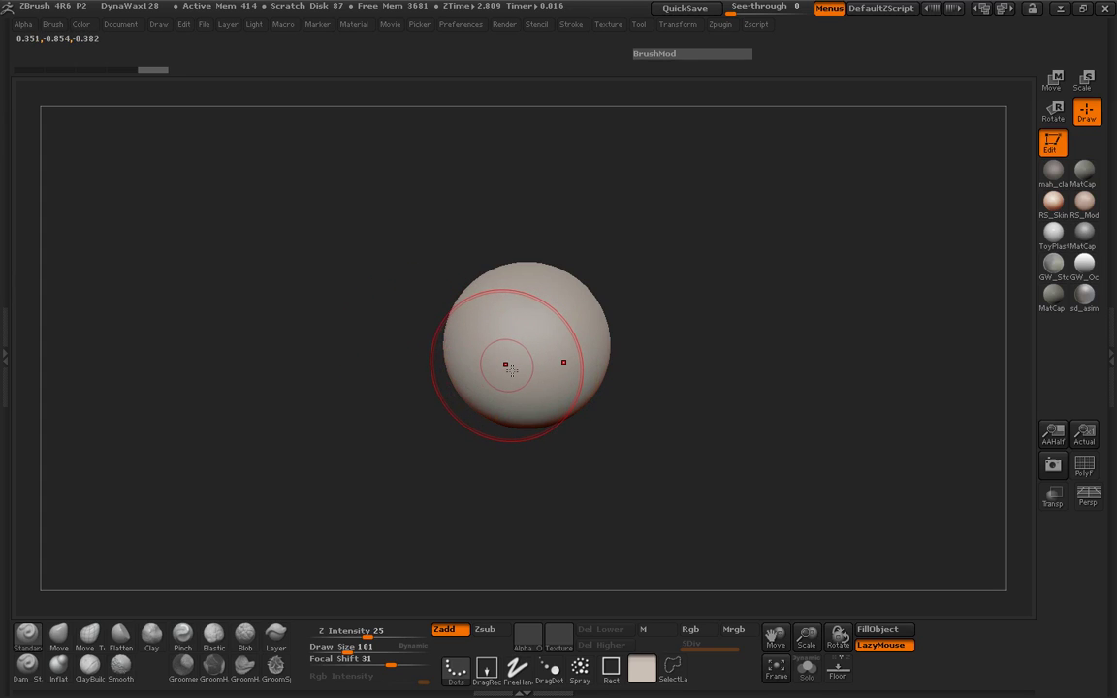
click(89, 634)
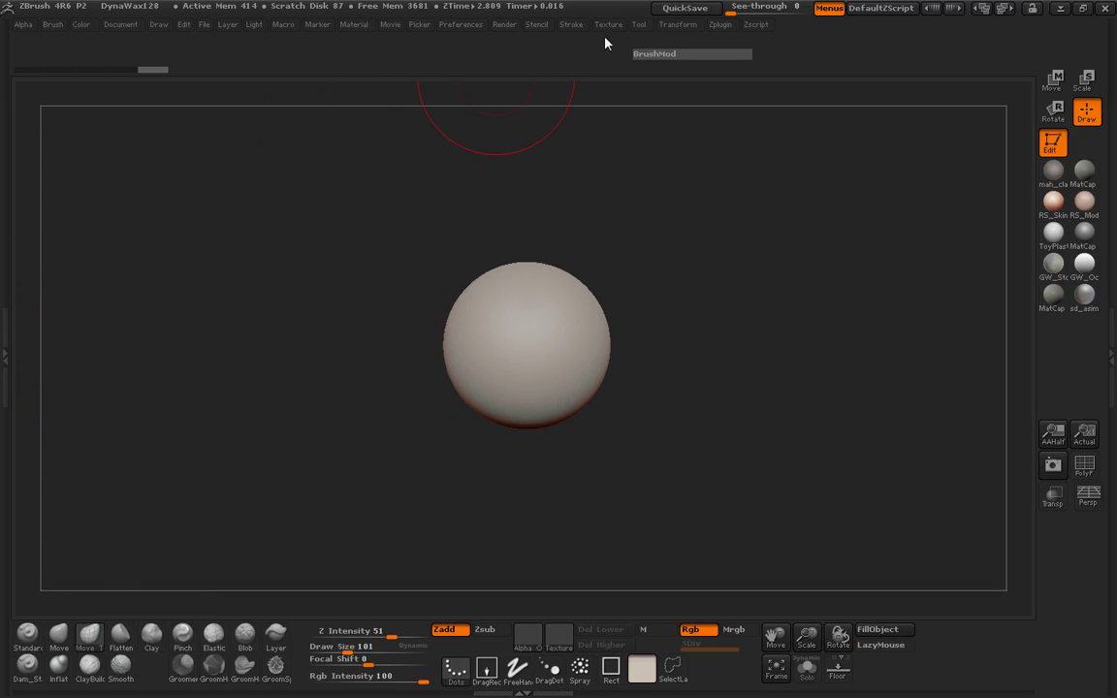
Turn off the Project option in the sphere's DynaMesh geometry settings.
click(12, 338)
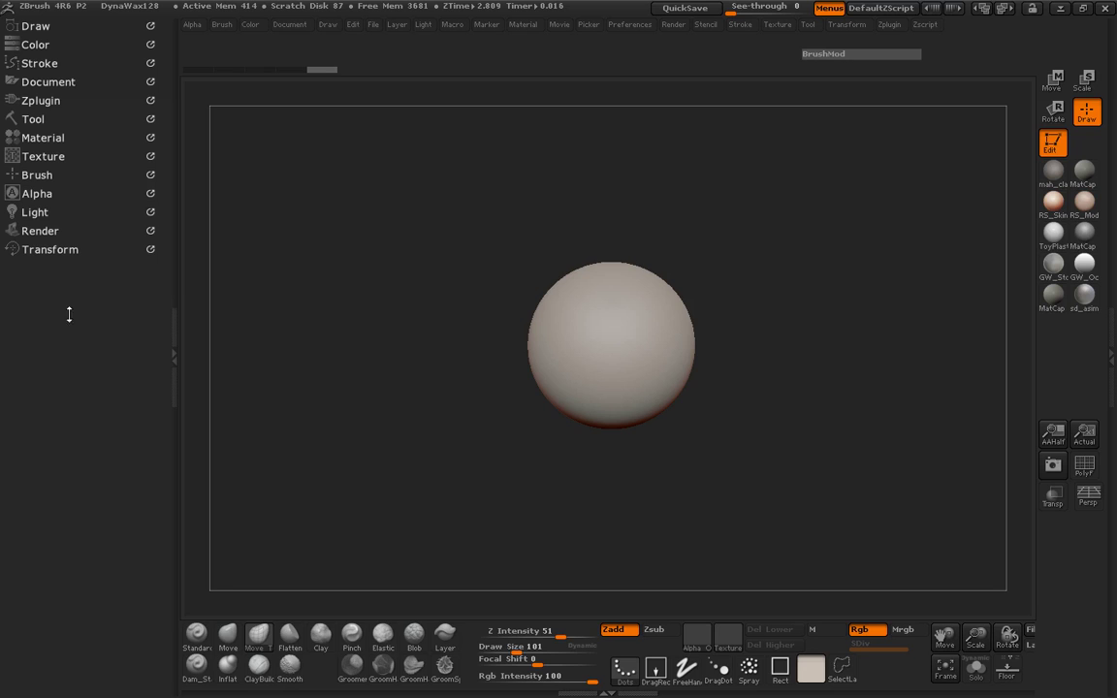
click(41, 120)
drag(62, 241, 66, 199)
click(70, 213)
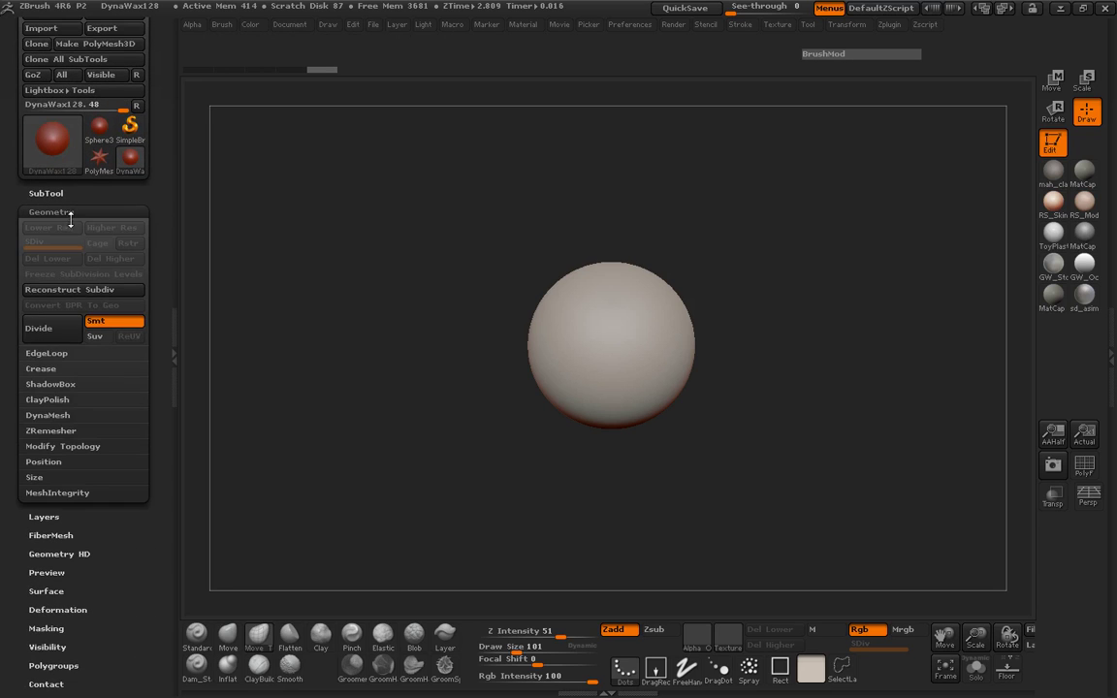
click(61, 415)
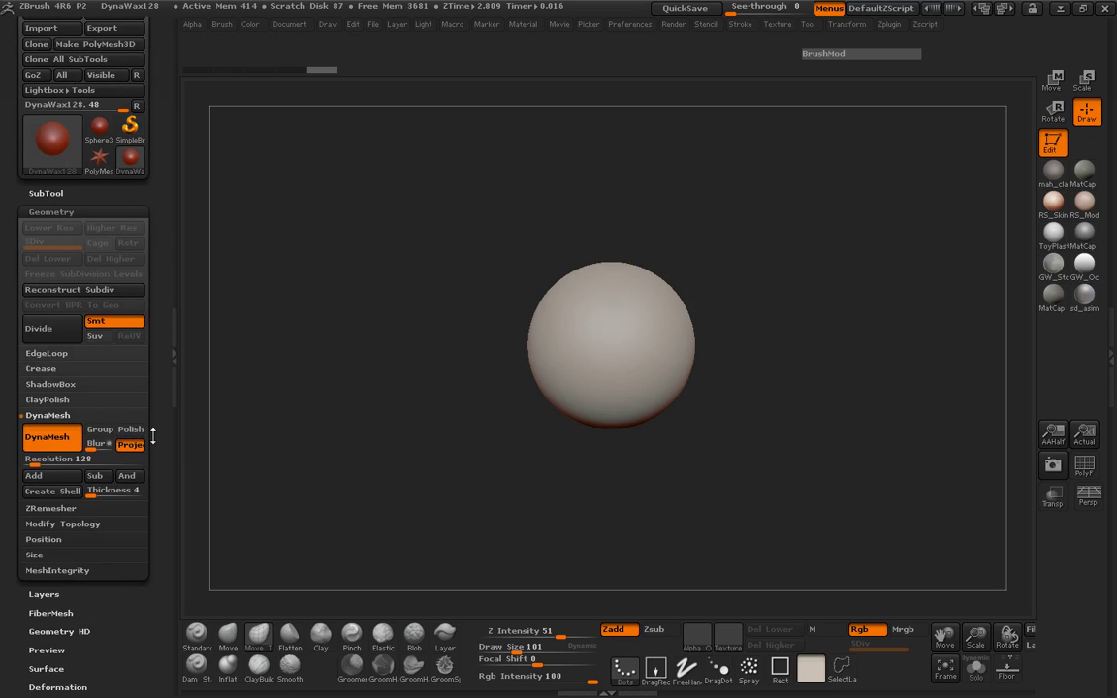
drag(152, 436, 151, 283)
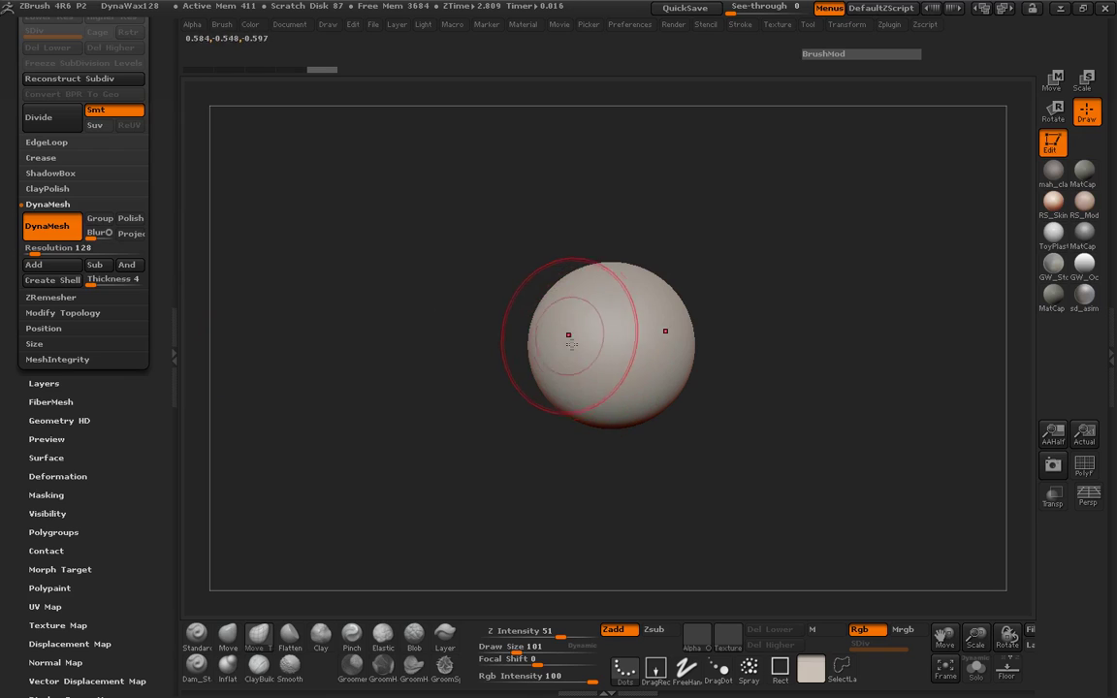
click(176, 353)
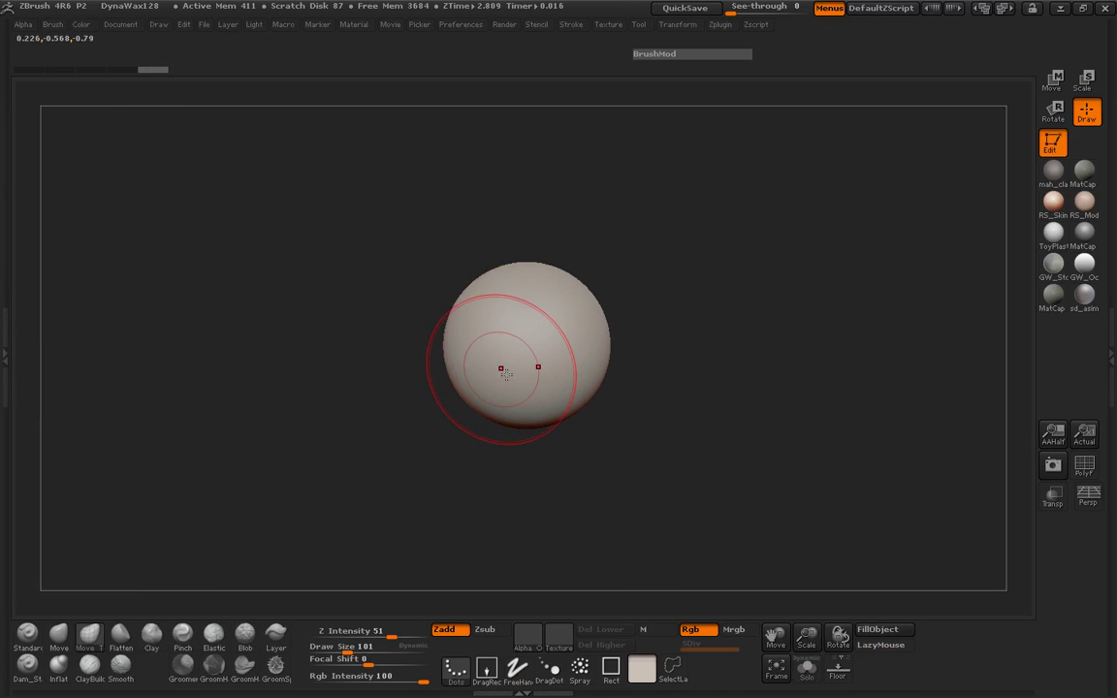
Pull a rounded, nose-like protrusion out of the front of the sphere with symmetrical Move Topological strokes.
mouse_move(498, 370)
mouse_down()
mouse_move(500, 500)
mouse_move(436, 400)
mouse_move(501, 379)
mouse_up()
mouse_move(550, 427)
mouse_down()
mouse_move(573, 417)
mouse_move(554, 369)
mouse_move(572, 415)
mouse_up()
drag(640, 412, 568, 391)
alt+drag(676, 384, 633, 330)
drag(634, 329, 631, 396)
Send the sculpted DynaWax128 mesh to Maya with GoZ.
click(640, 28)
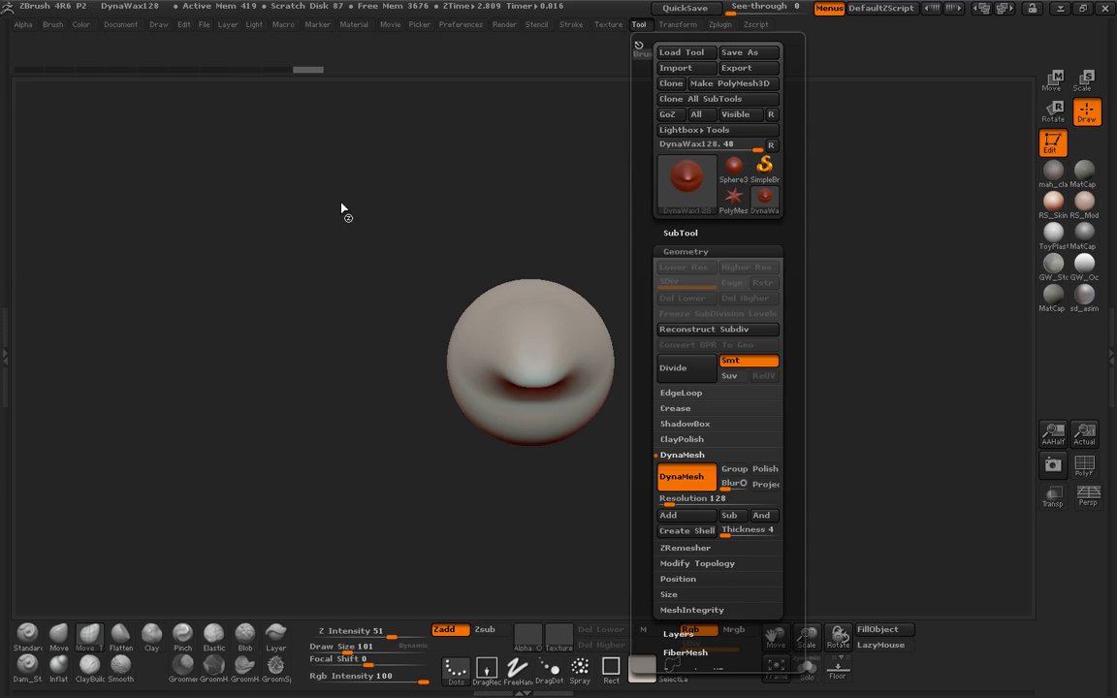
key(ctrl+s)
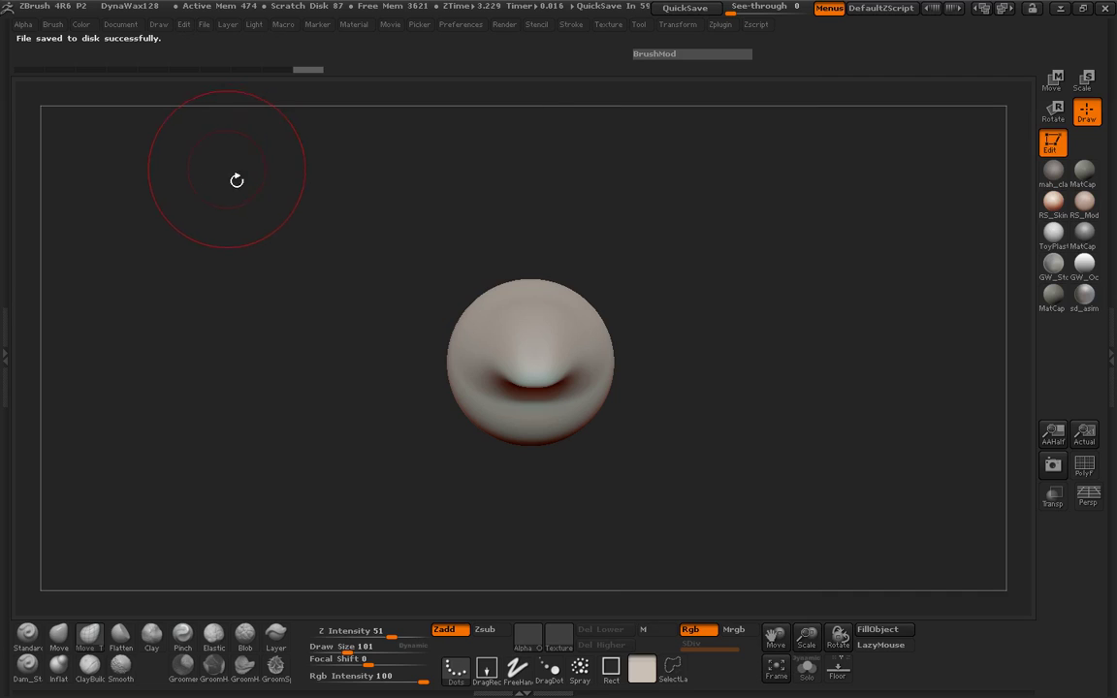
drag(265, 21, 1116, 272)
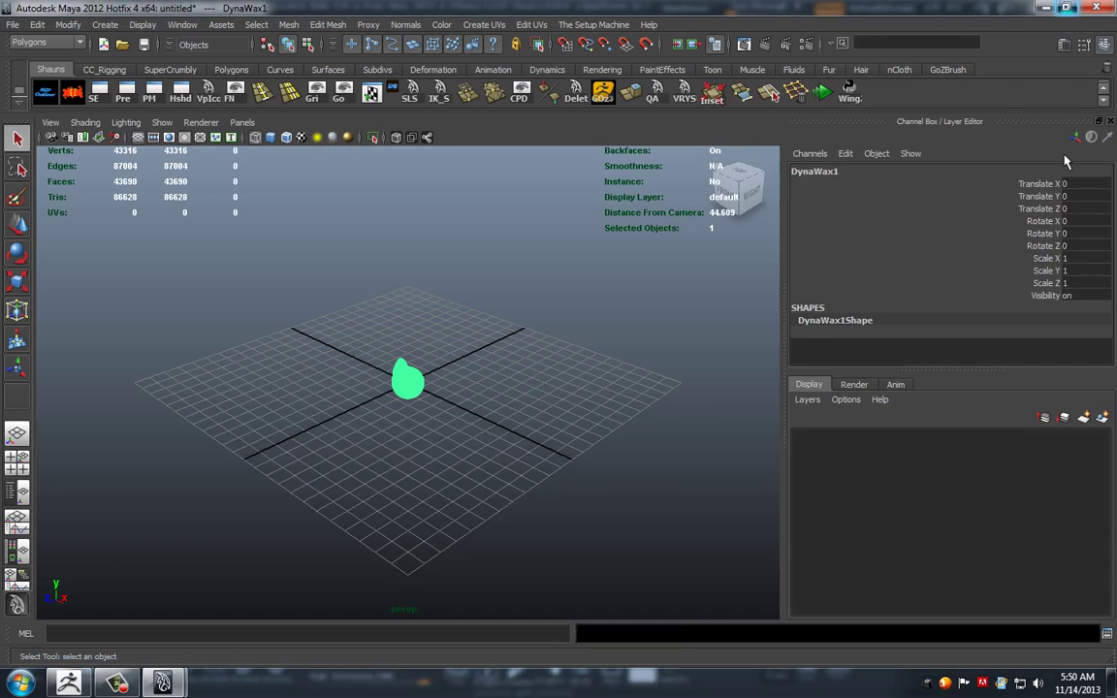
Scale the imported DynaWax1 mesh uniformly to about 3.736 in Maya.
alt+drag(554, 353, 502, 413)
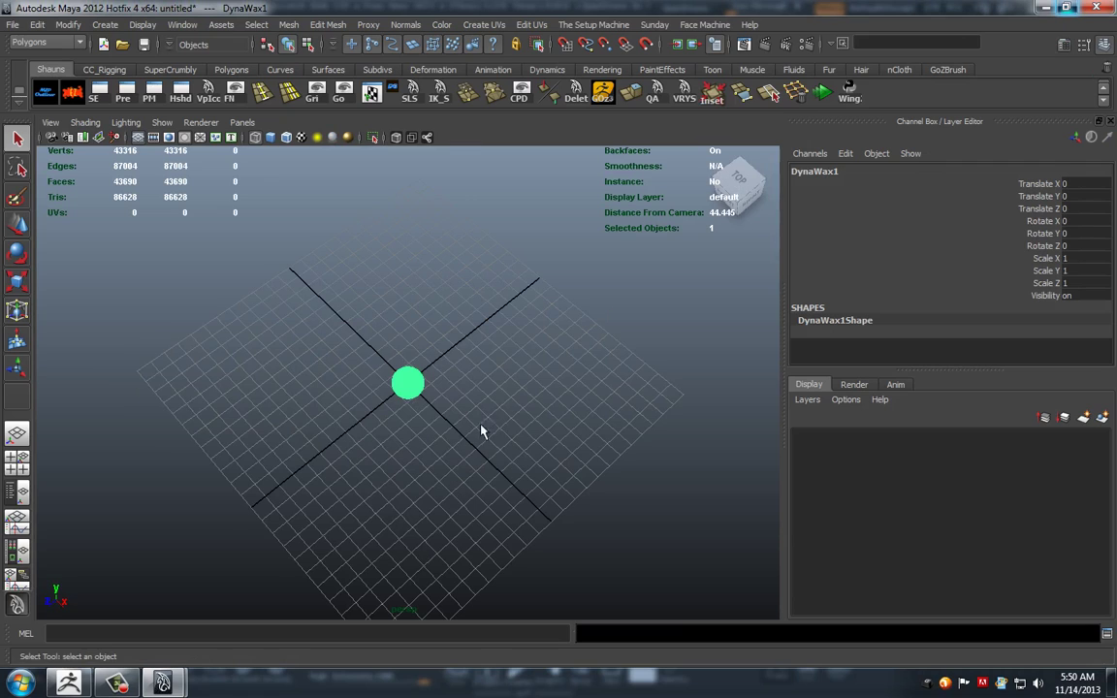
alt+drag(425, 437, 429, 424)
key(w)
alt+drag(374, 394, 498, 376)
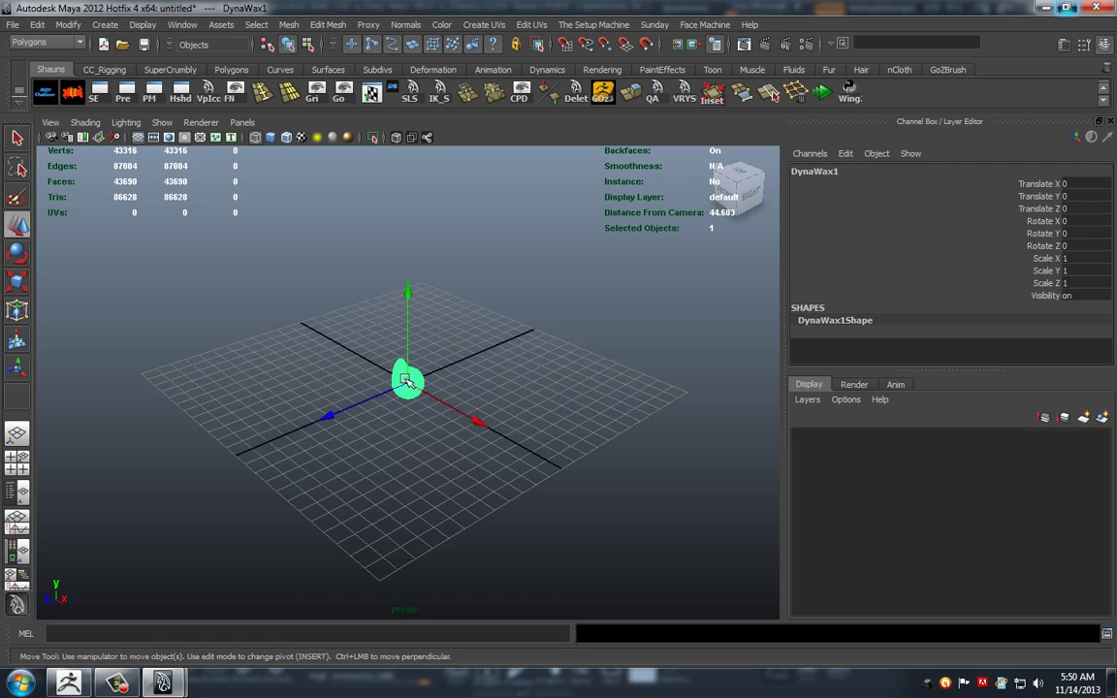
key(e)
scroll(427, 393, up, 2)
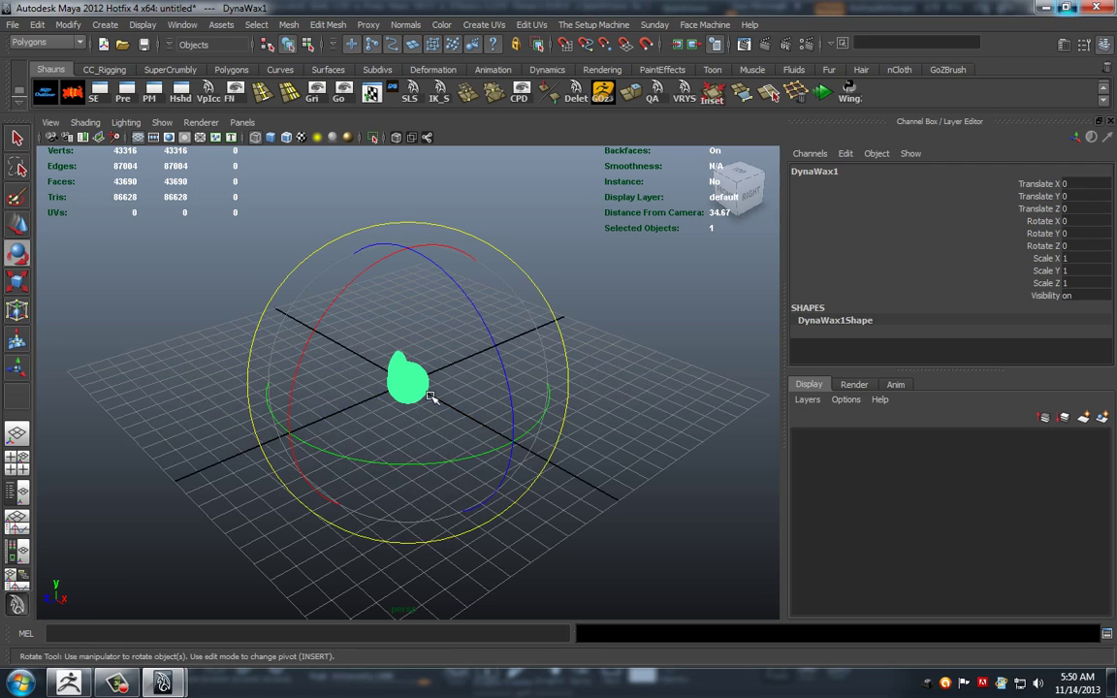
key(r)
drag(427, 407, 558, 406)
Set the mesh's Rotate X to 90 and narrow the Channel Box to enlarge the viewport.
key(e)
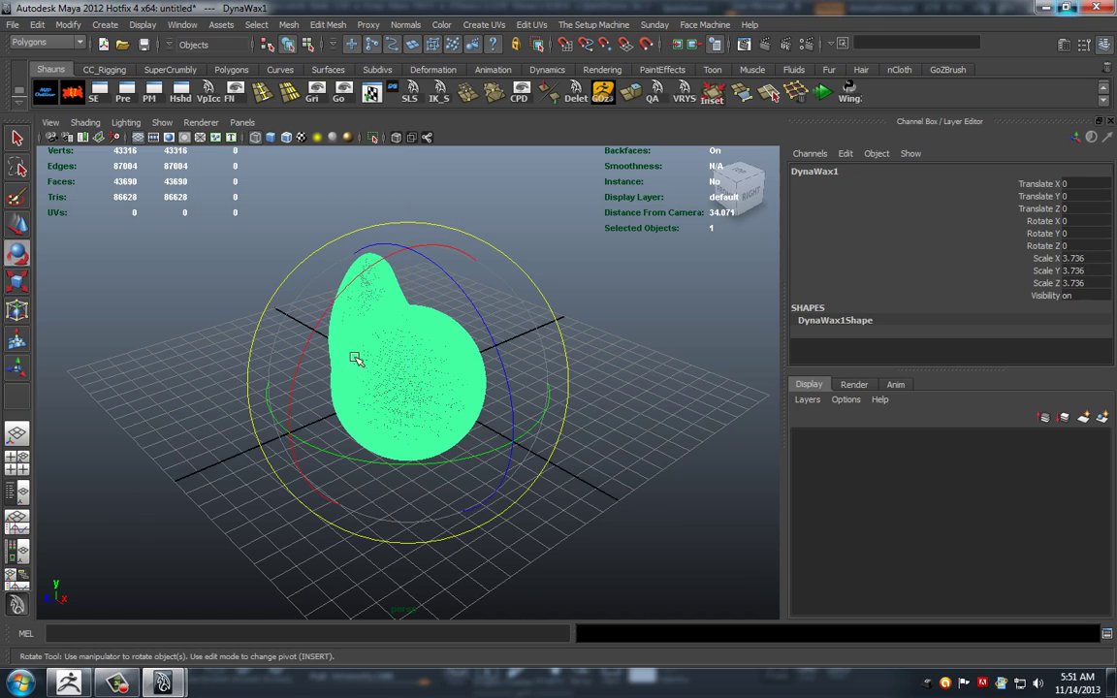
alt+drag(356, 364, 394, 324)
drag(367, 279, 361, 392)
double_click(1076, 221)
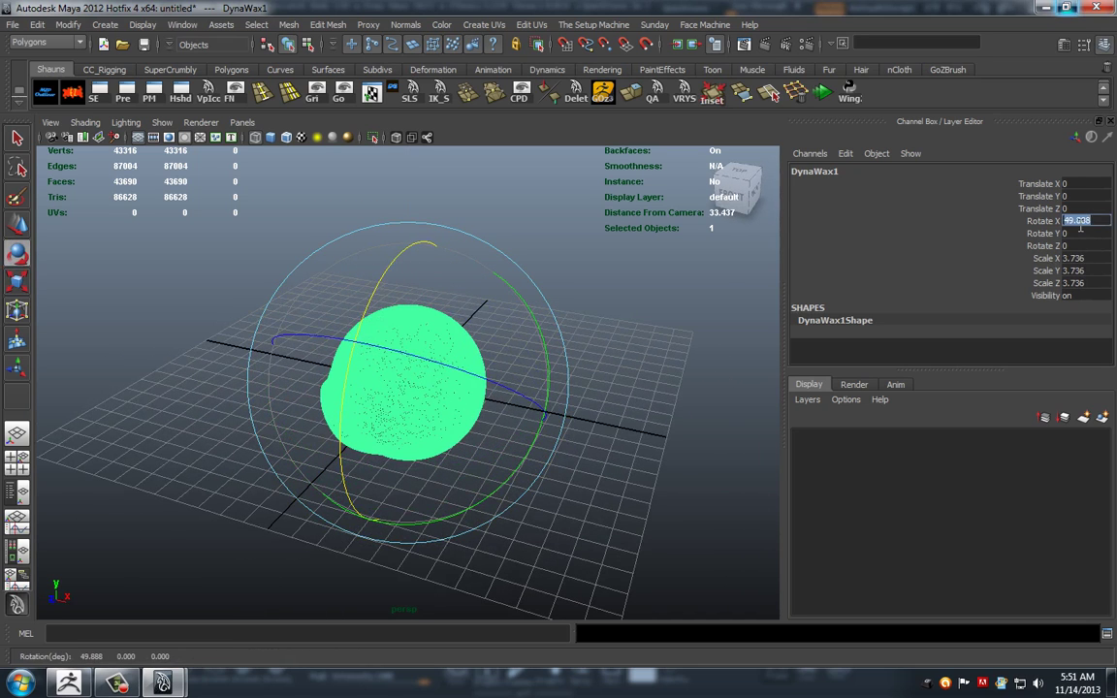
text(90)
key(Return)
alt+drag(554, 451, 399, 447)
alt+drag(398, 392, 392, 424)
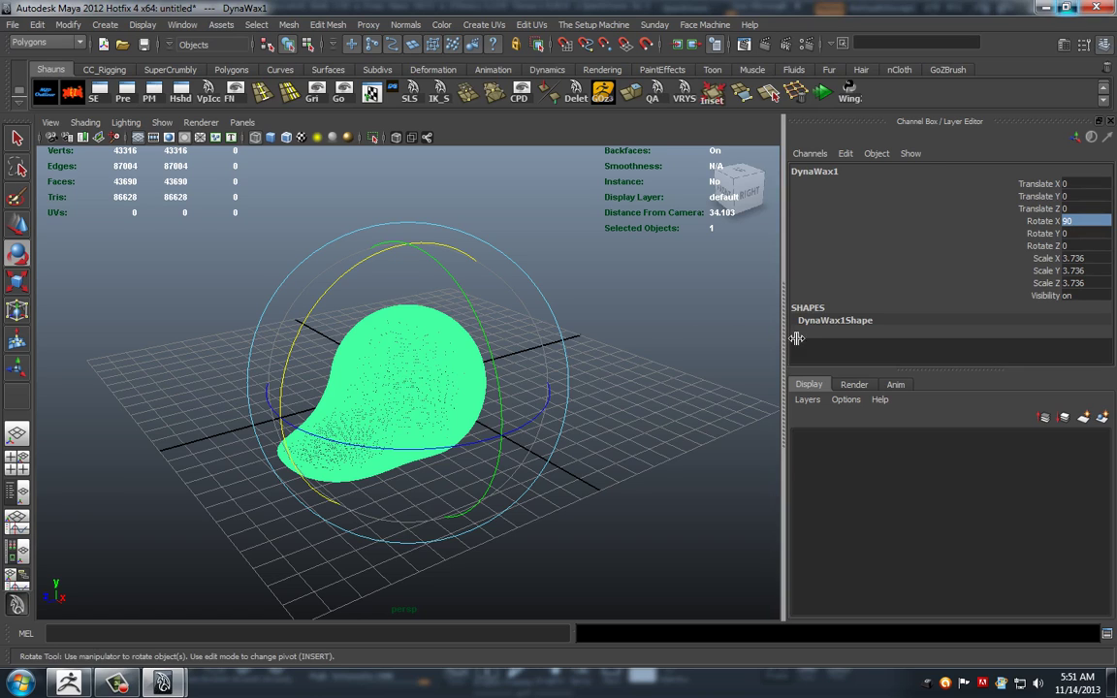
drag(786, 311, 933, 337)
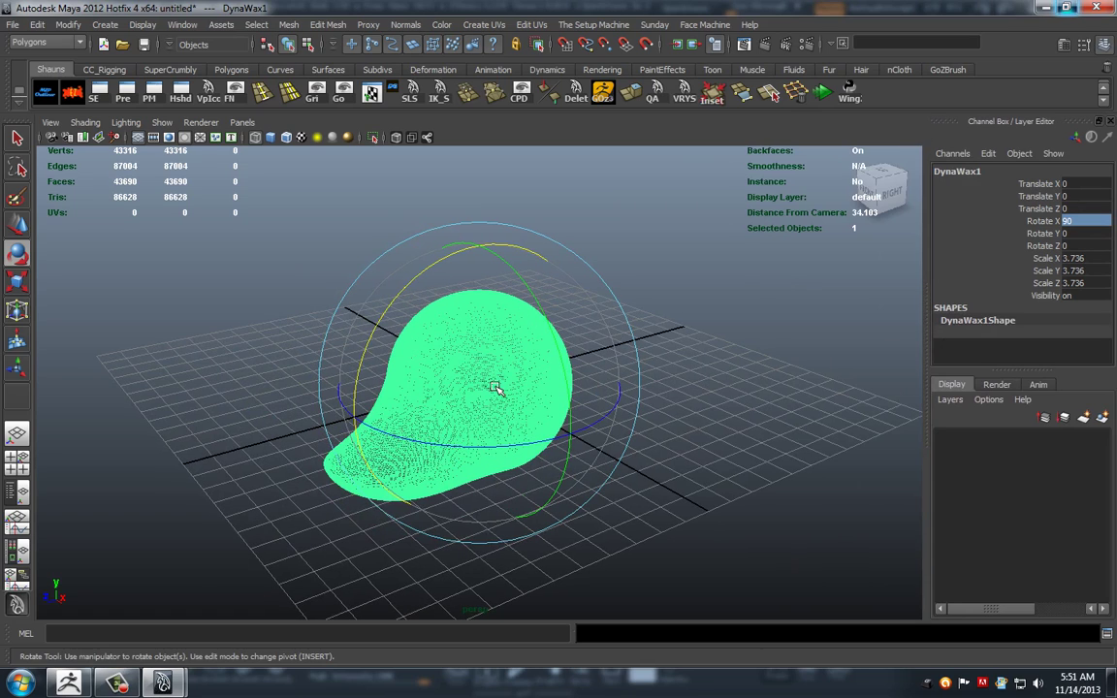
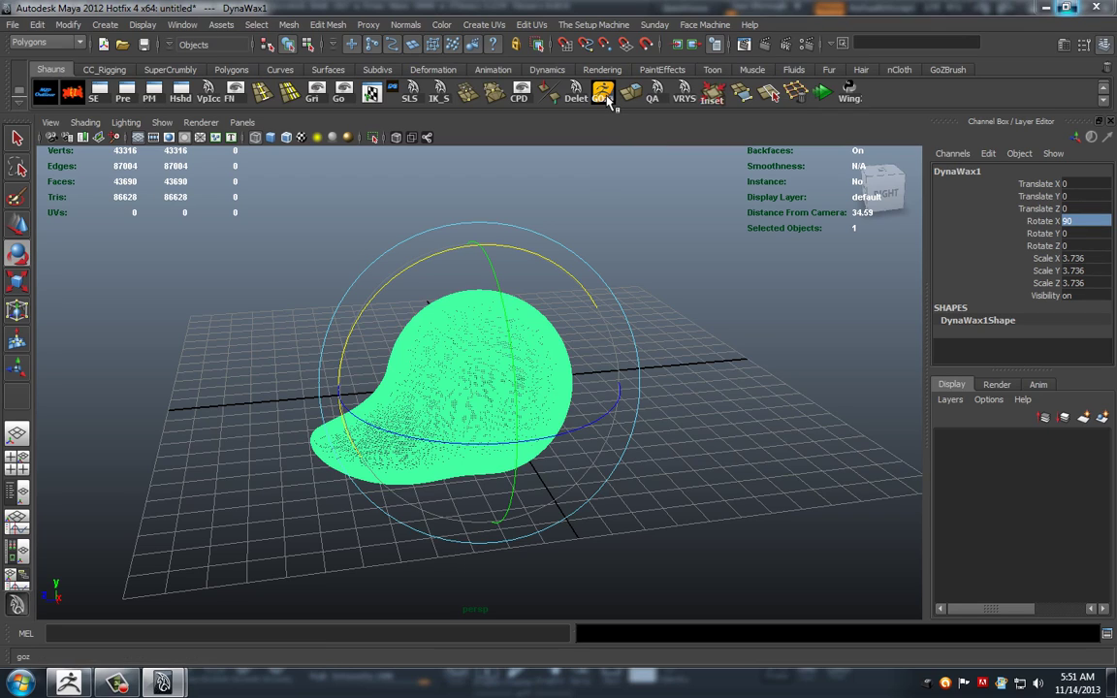
Open the Shelf Editor and select the GOz entry in the custom shelf's contents.
click(604, 94)
click(93, 94)
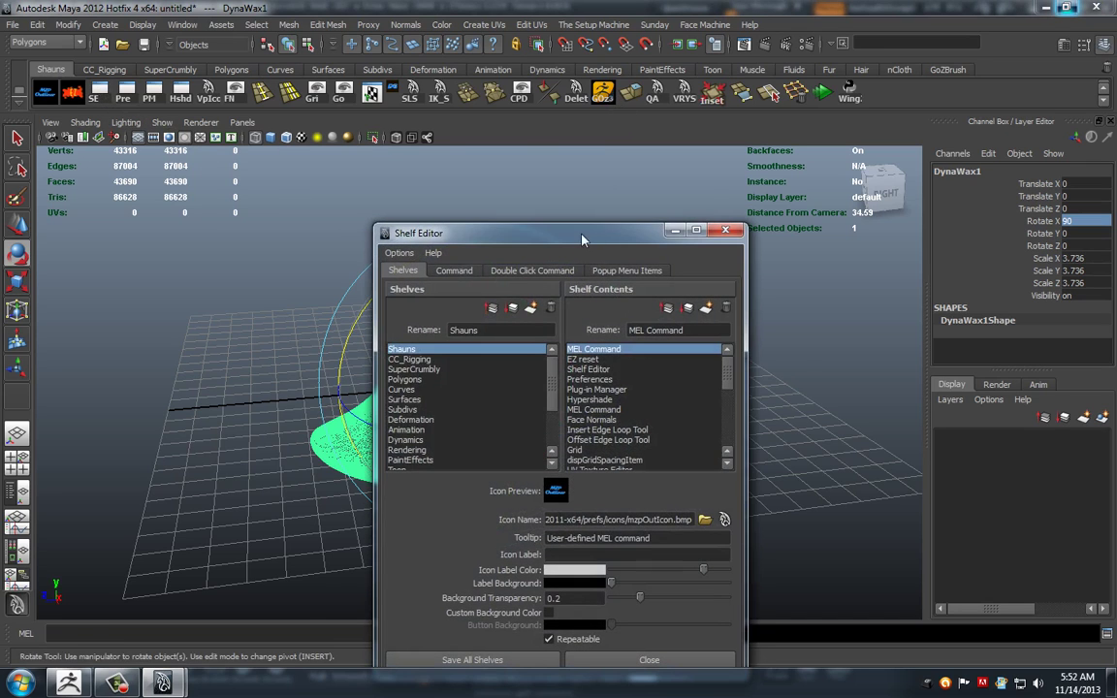
drag(583, 238, 474, 131)
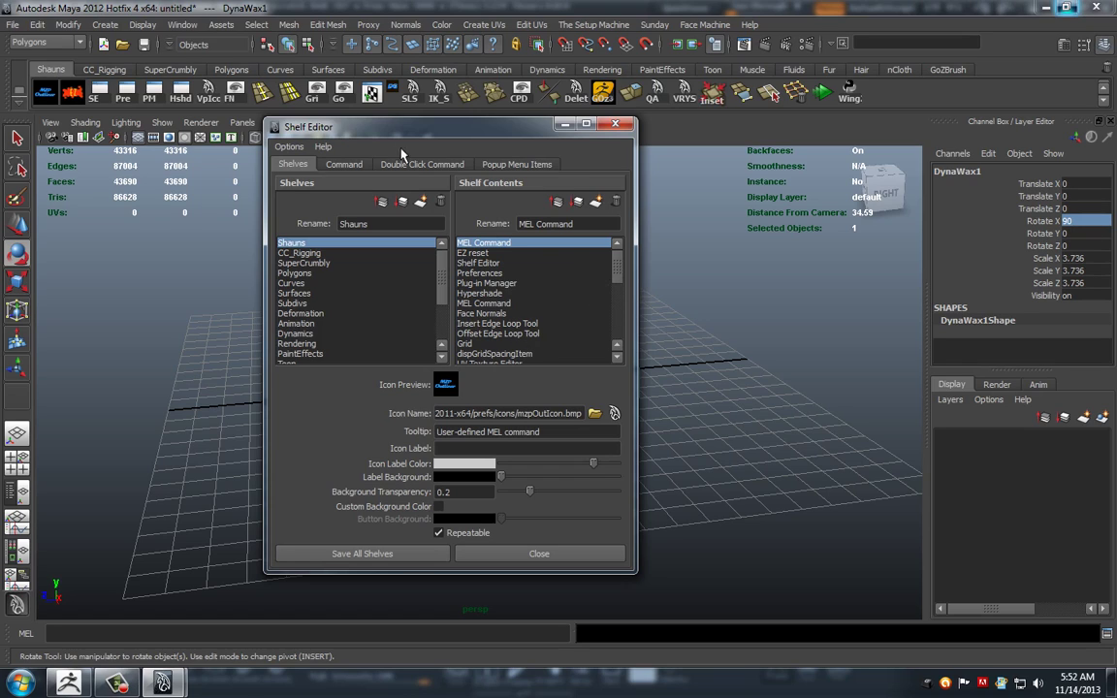
scroll(529, 334, down, 3)
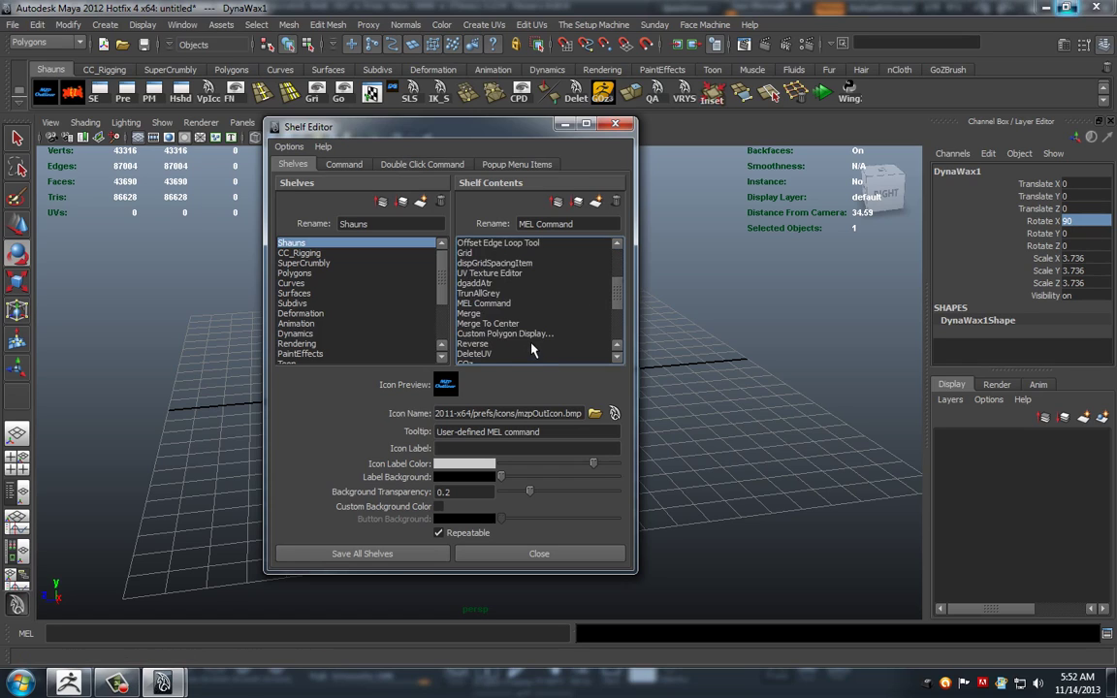
scroll(532, 350, down, 1)
click(485, 333)
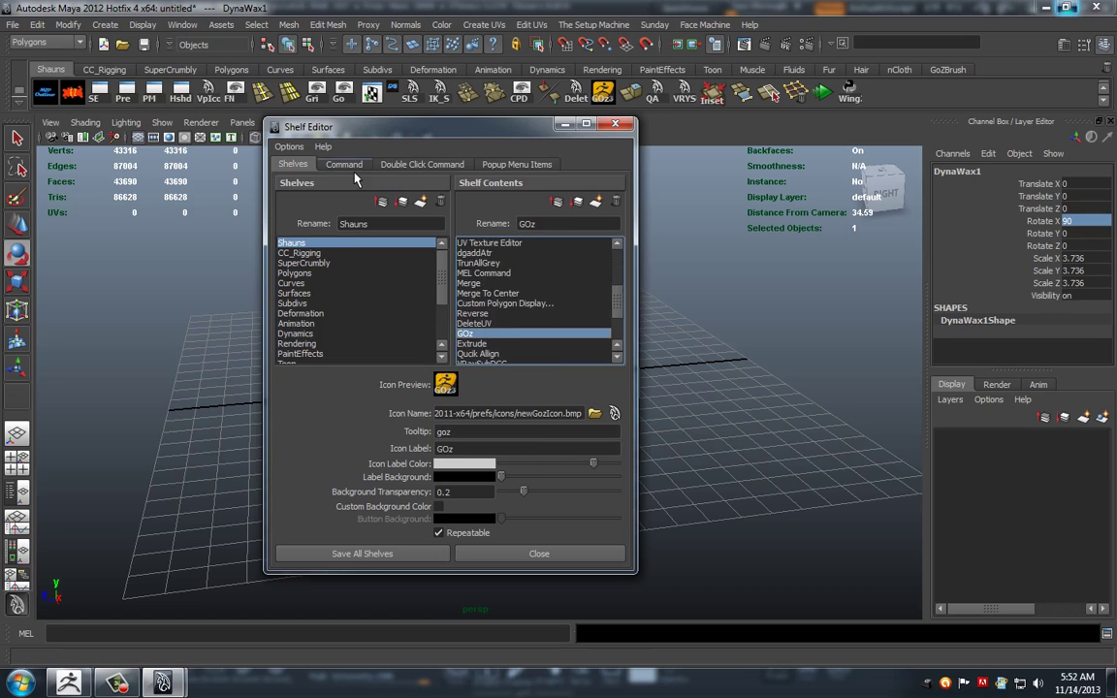
Copy the two MEL source lines from the GOz shelf item's command and close the Shelf Editor.
click(349, 166)
drag(458, 136, 430, 127)
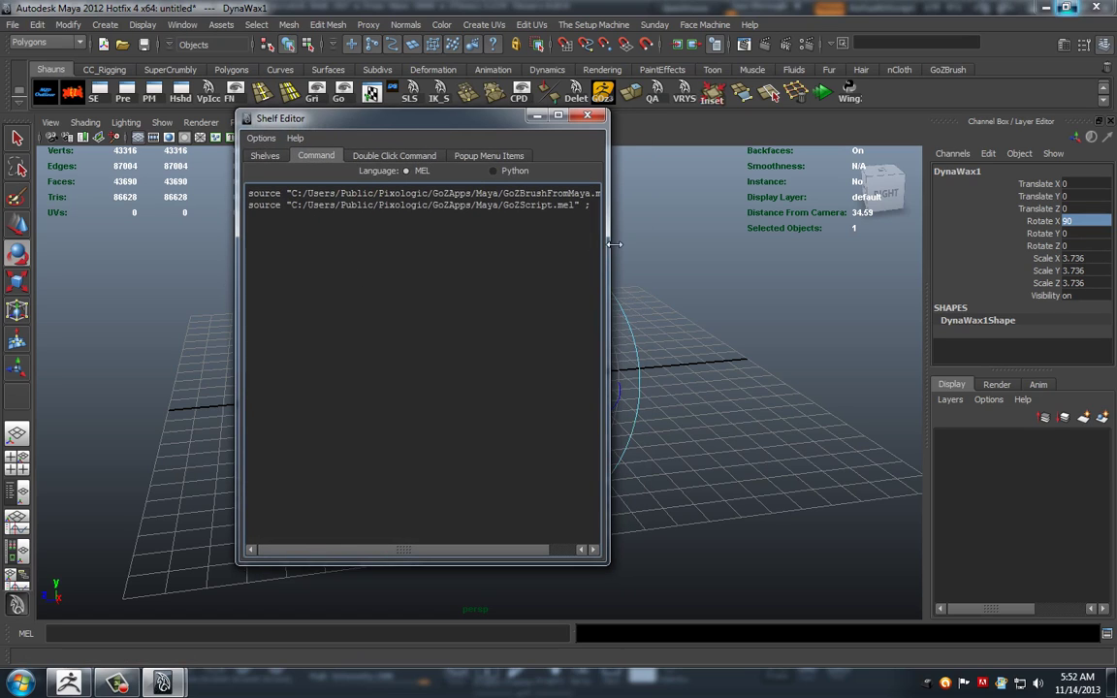
drag(614, 244, 791, 244)
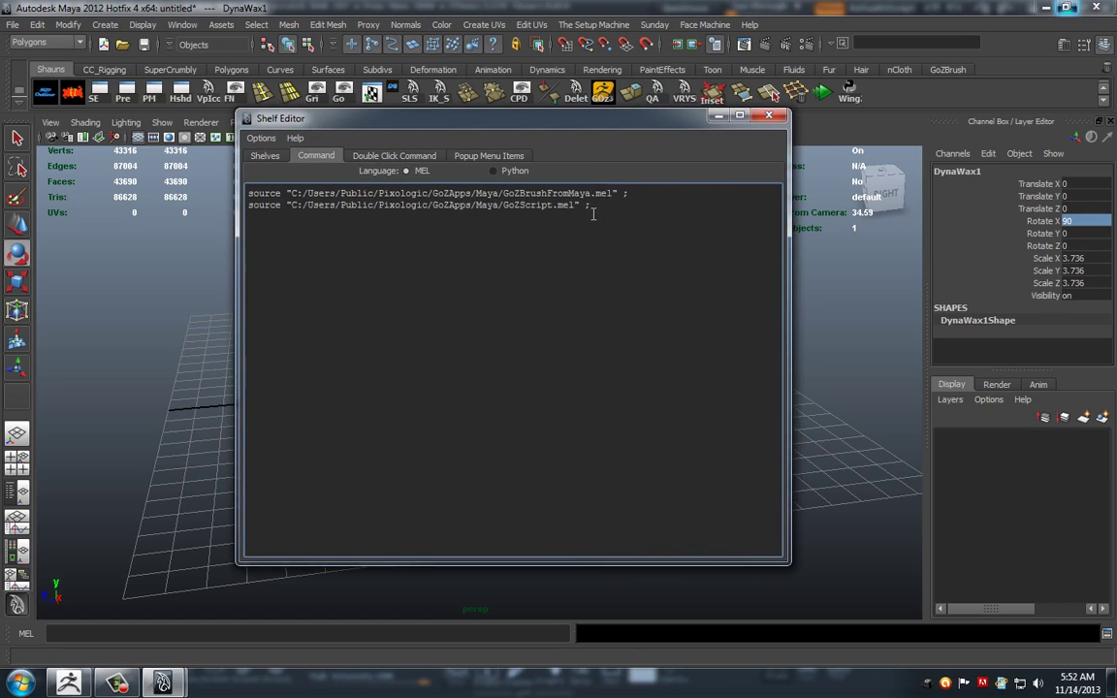
drag(594, 205, 249, 197)
key(ctrl+c)
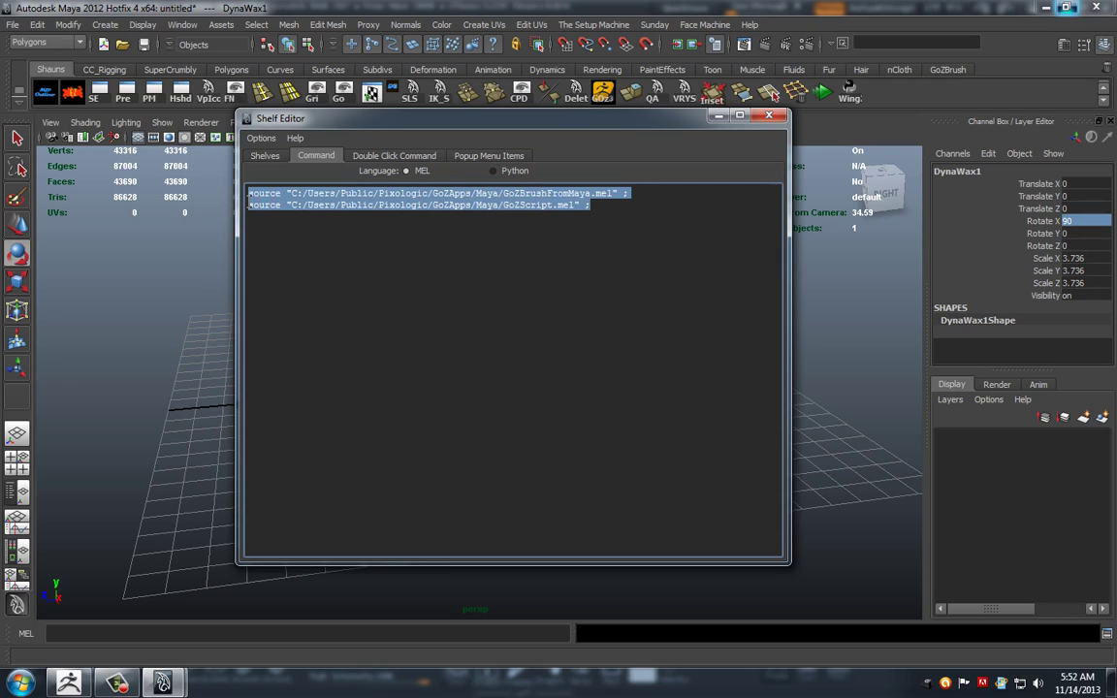
click(769, 115)
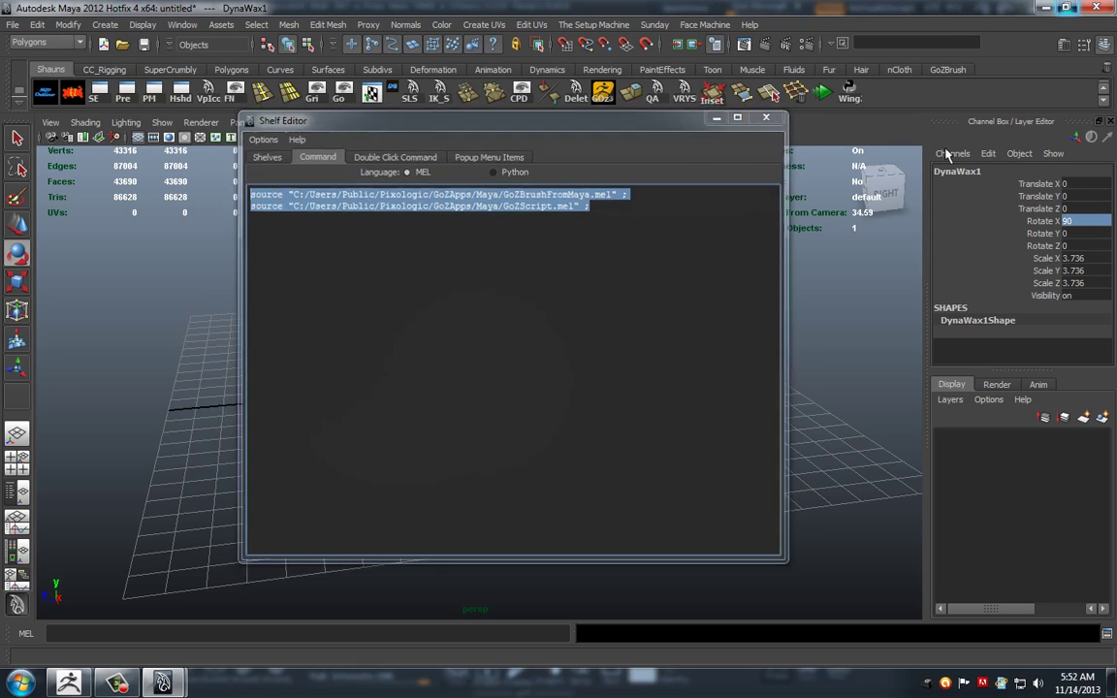
Paste the GoZBrushFromMaya.mel and GoZScript.mel source lines into an empty MEL area of the Script Editor.
click(1107, 633)
drag(902, 78, 340, 32)
click(316, 394)
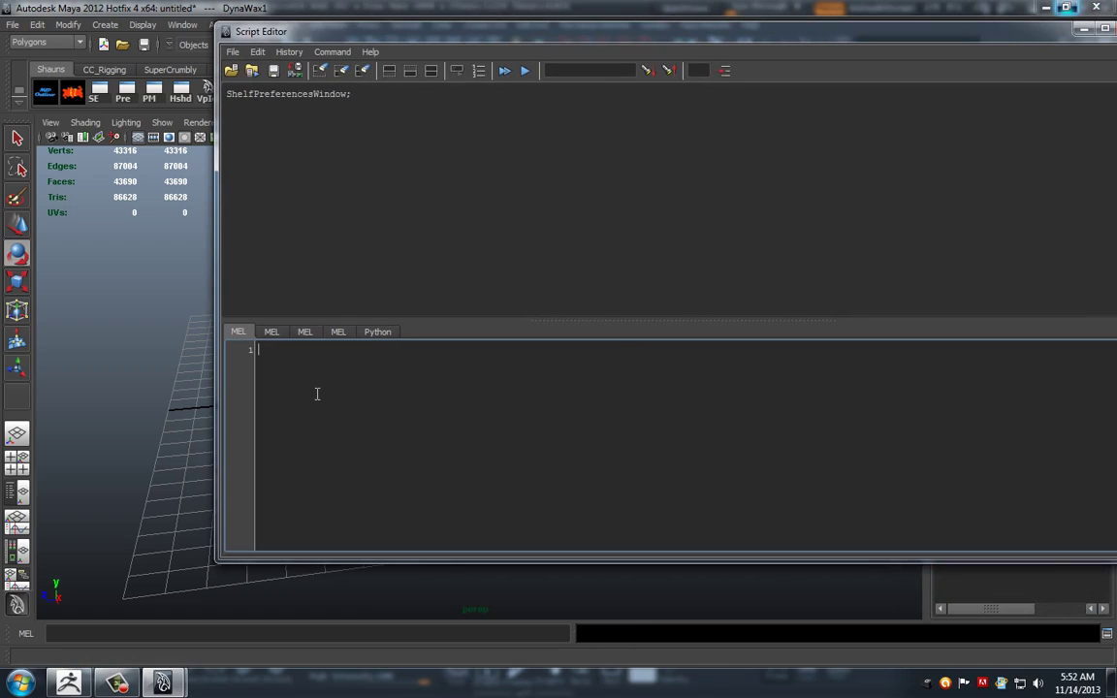
key(ctrl+v)
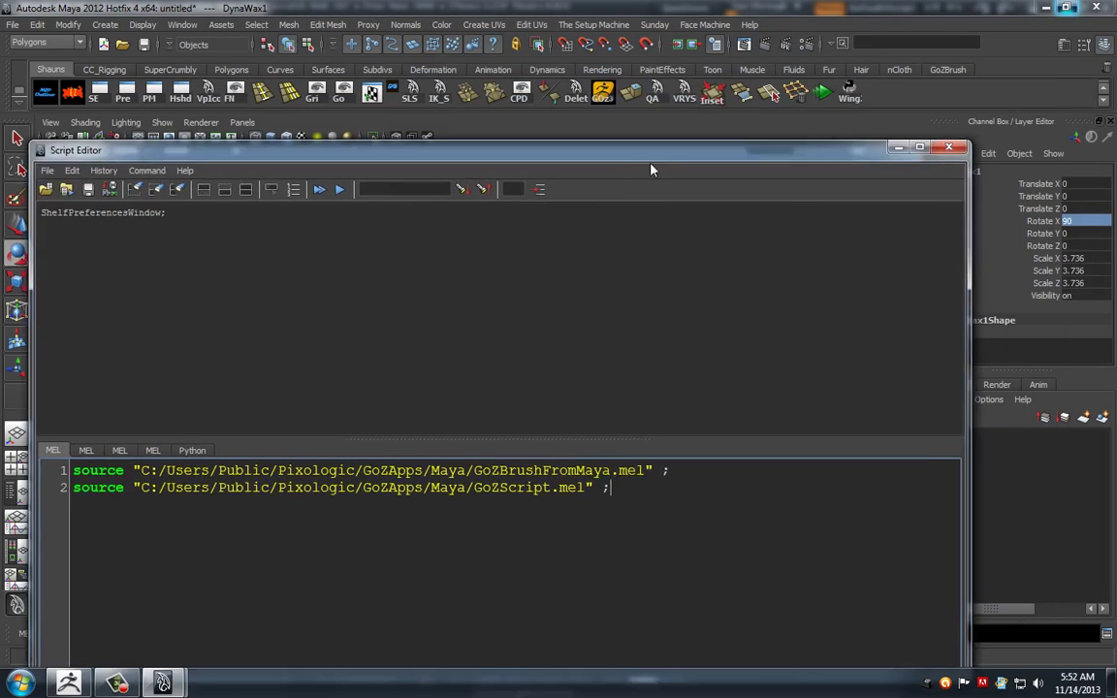
drag(652, 170, 652, 144)
drag(563, 147, 652, 120)
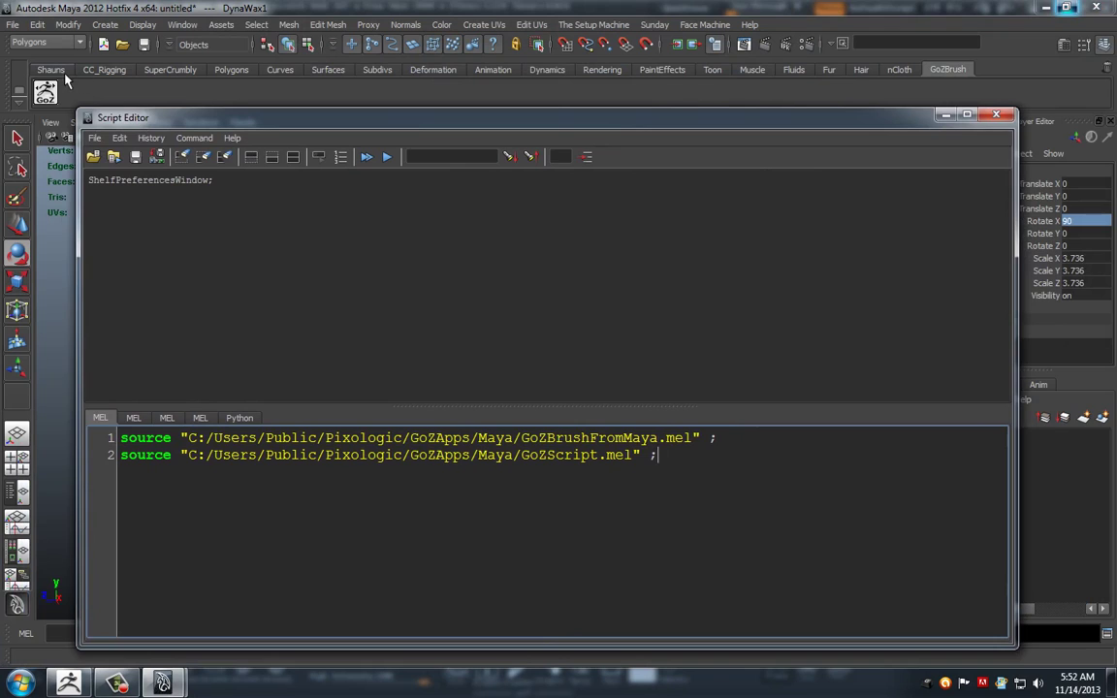
Inspect the MEL command of the GoZ item on the GoZBrush shelf in the Shelf Editor, and close the editor.
click(56, 71)
click(108, 97)
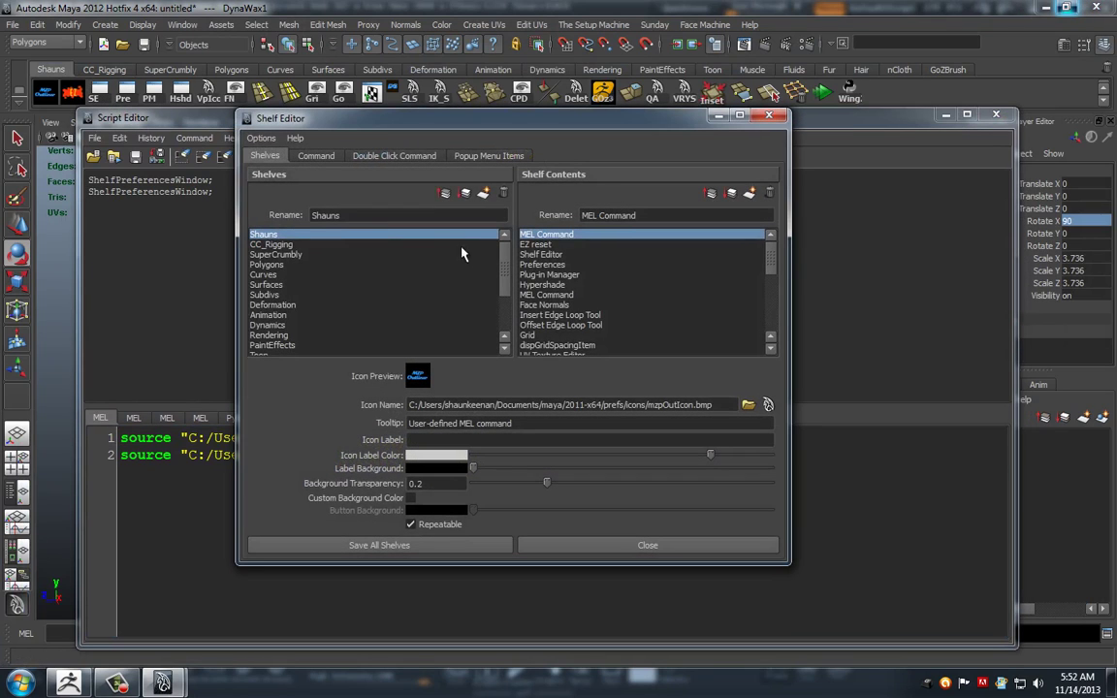
scroll(312, 342, down, 3)
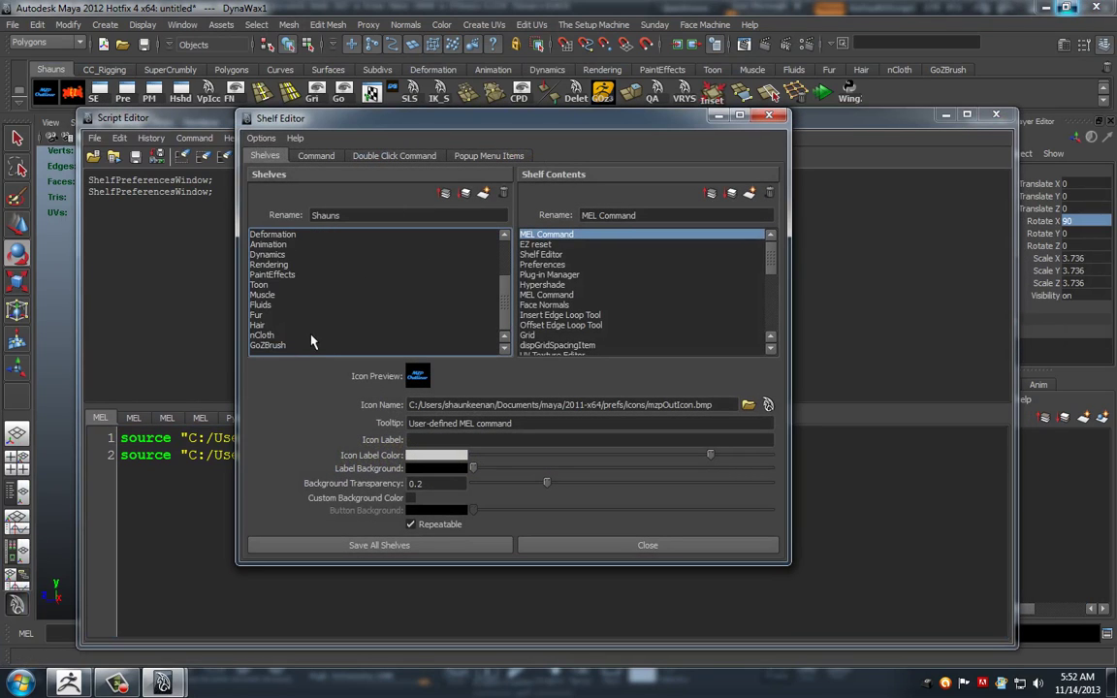
click(277, 346)
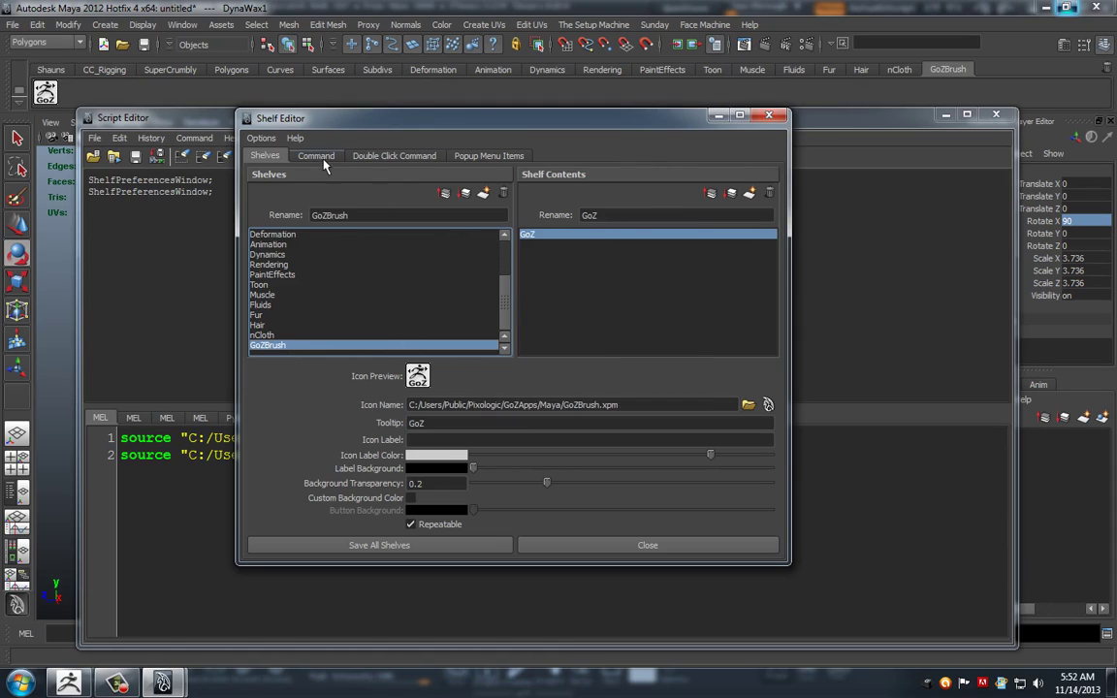
click(318, 156)
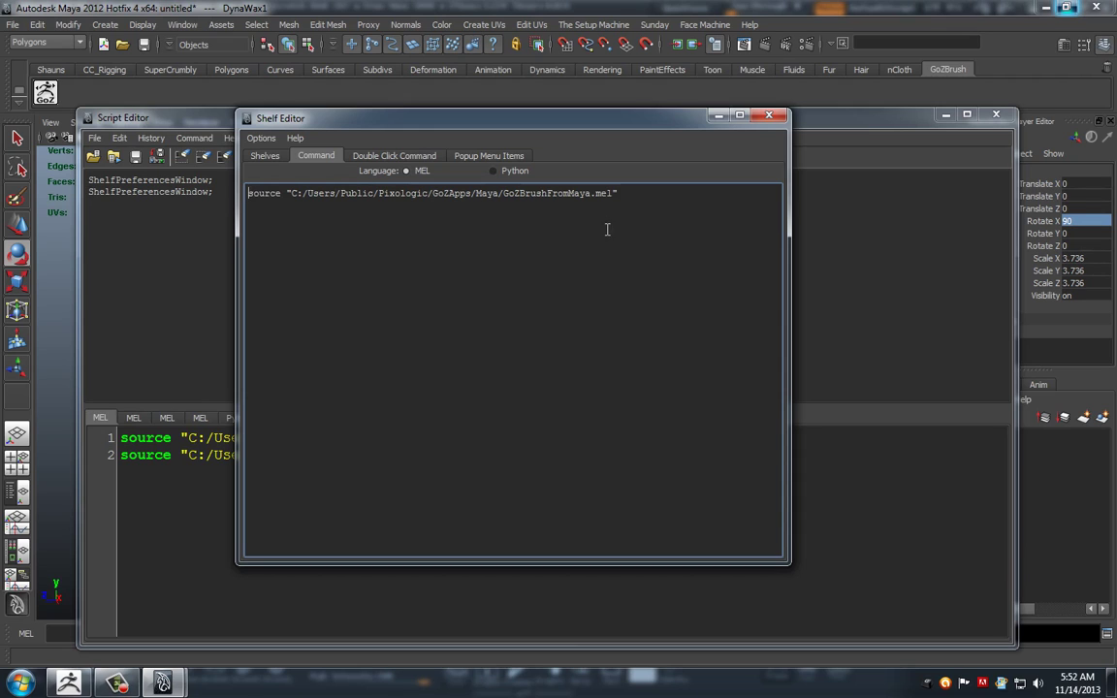
click(769, 115)
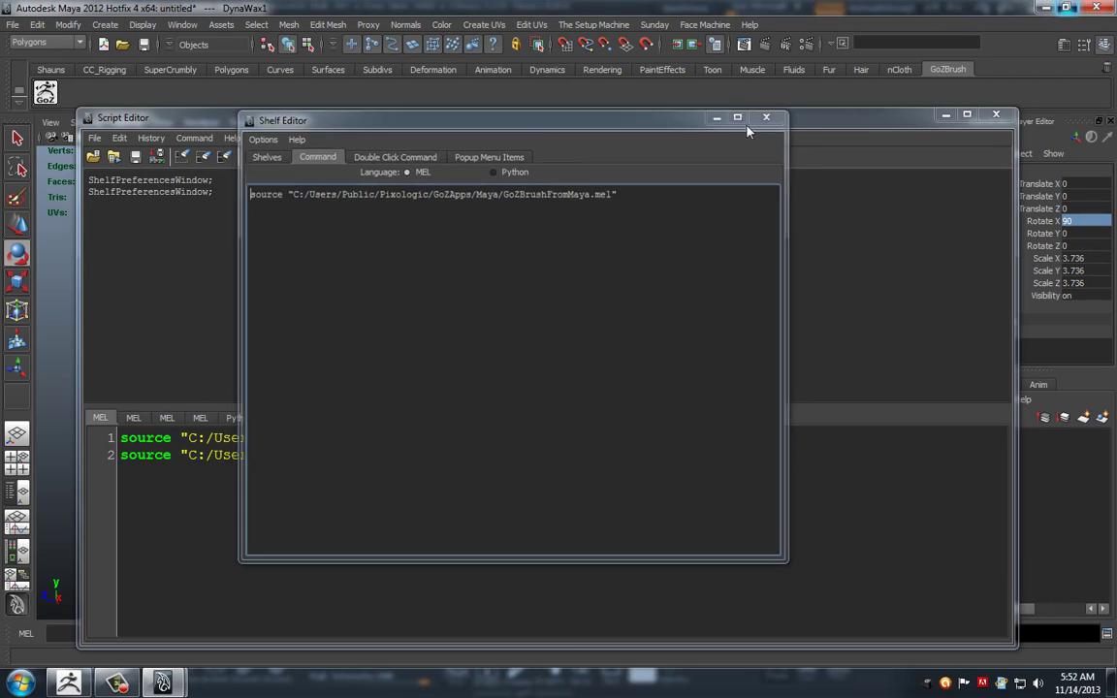
Put the Script Editor away and send the rotated DynaWax1 mesh back to ZBrush with the custom shelf's GoZ script.
drag(535, 117, 509, 64)
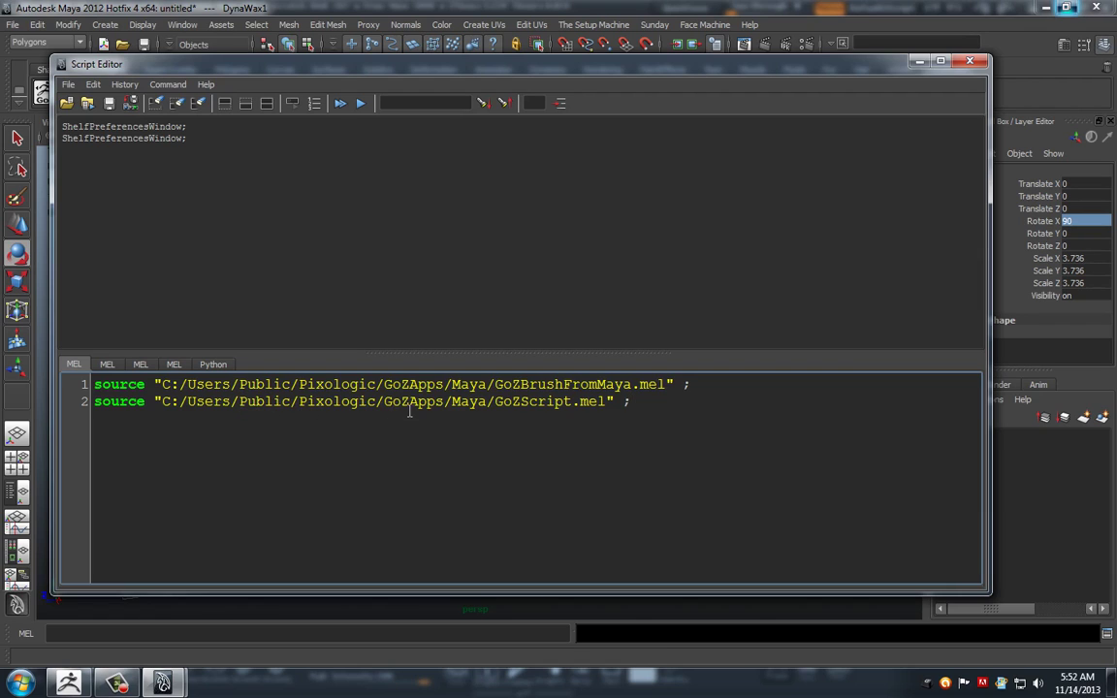
drag(700, 76, 690, 87)
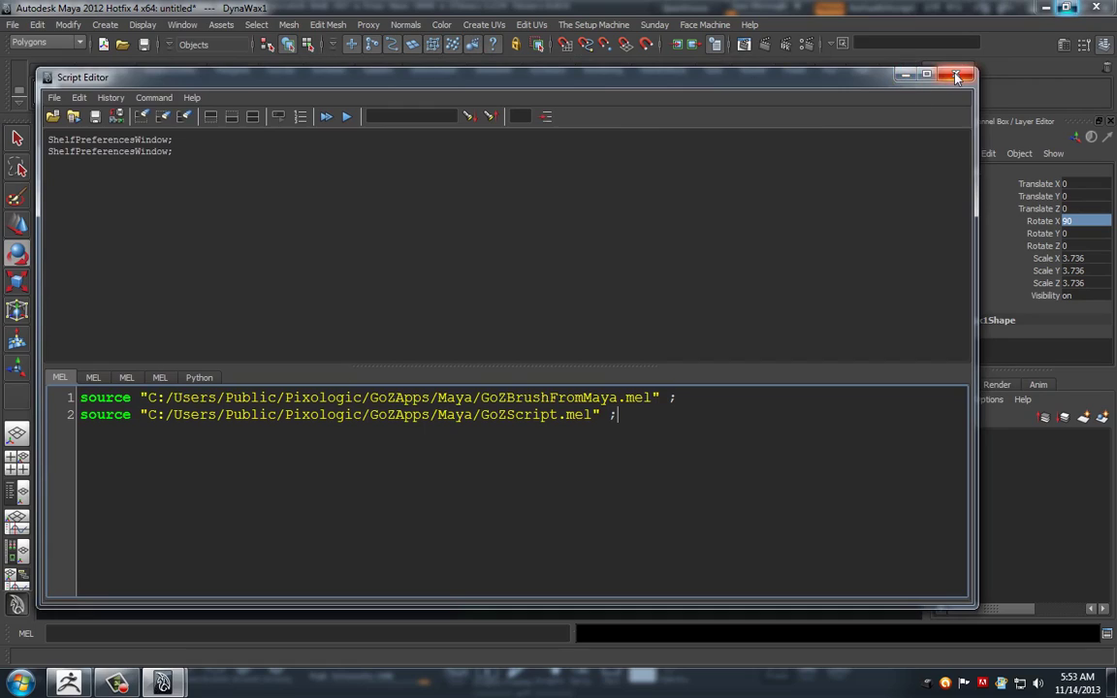
click(904, 75)
alt+drag(494, 294, 383, 326)
click(55, 74)
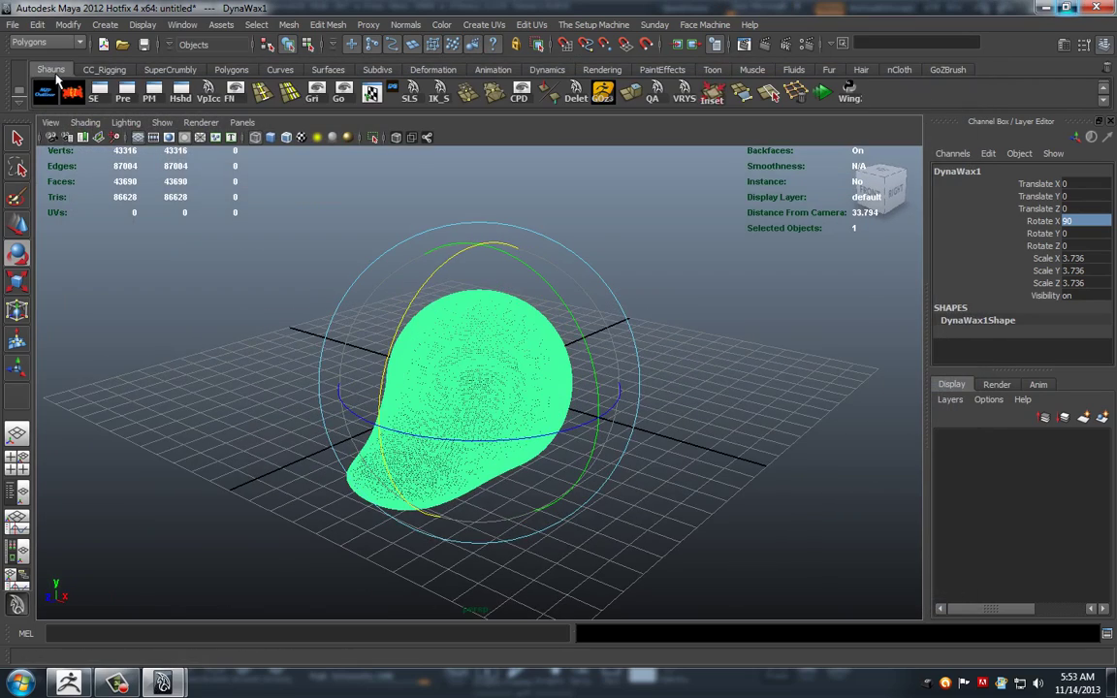
alt+drag(275, 334, 327, 354)
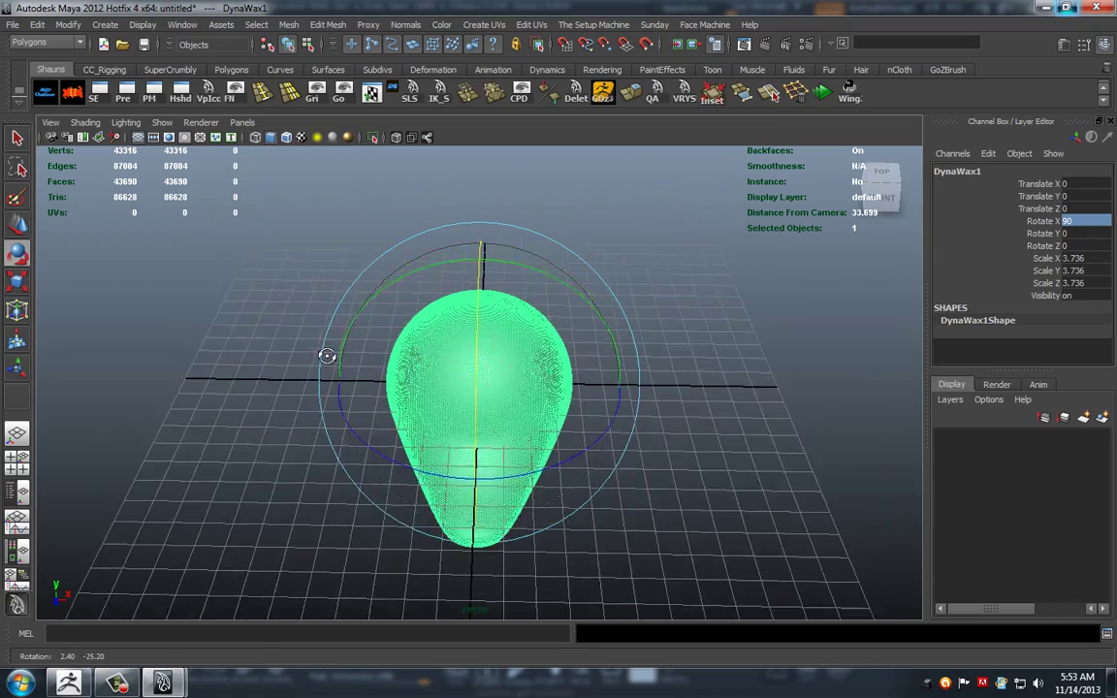
alt+middle_drag(327, 354, 340, 296)
alt+drag(339, 296, 358, 373)
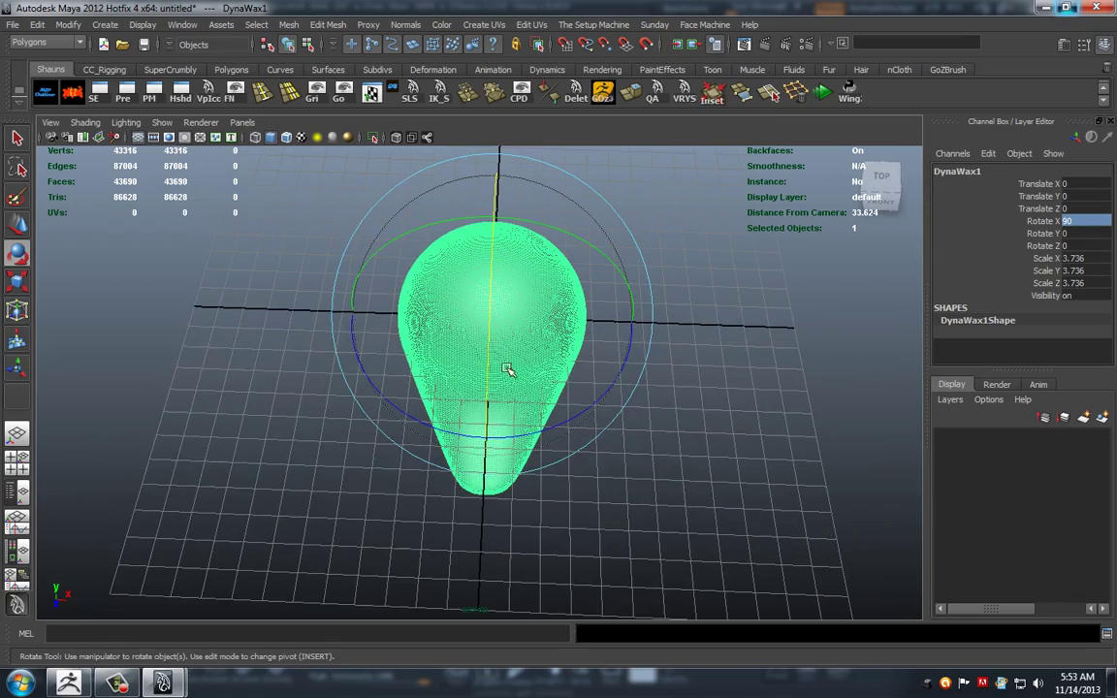
alt+drag(499, 423, 372, 268)
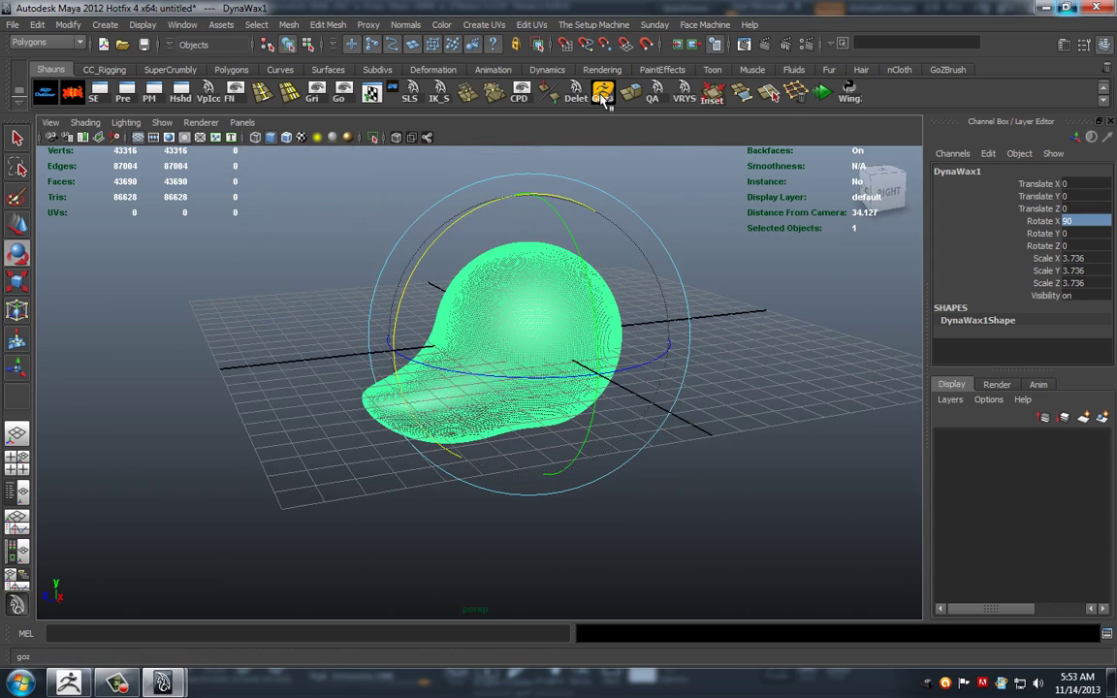
click(603, 100)
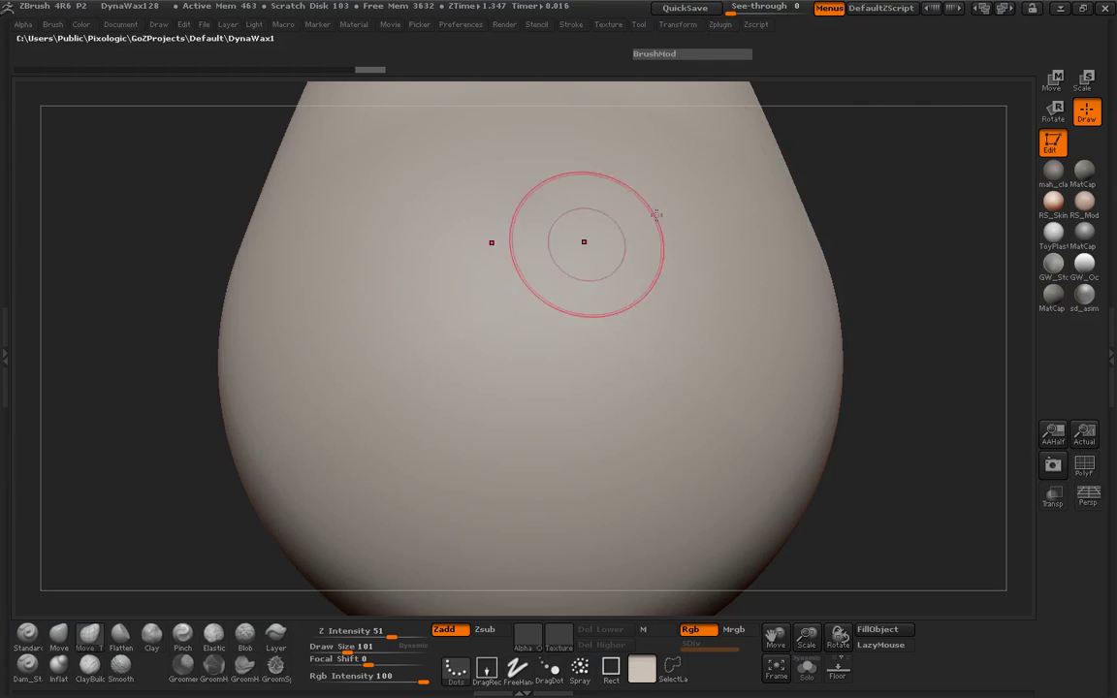
Pull a lower jaw out of the body beneath the snout using the Move Topological brush at draw size 204.
drag(938, 118, 424, 299)
drag(292, 359, 325, 330)
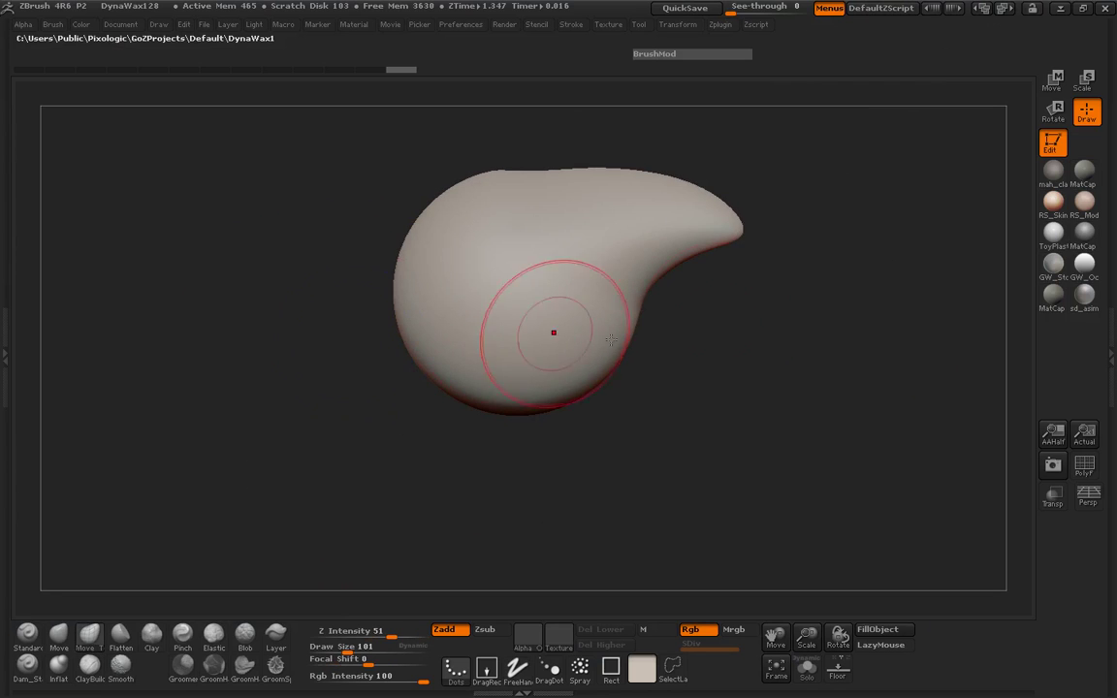
drag(739, 339, 524, 407)
mouse_move(678, 392)
mouse_down()
mouse_move(641, 411)
mouse_move(675, 249)
mouse_move(703, 230)
mouse_move(719, 279)
mouse_move(766, 259)
mouse_up()
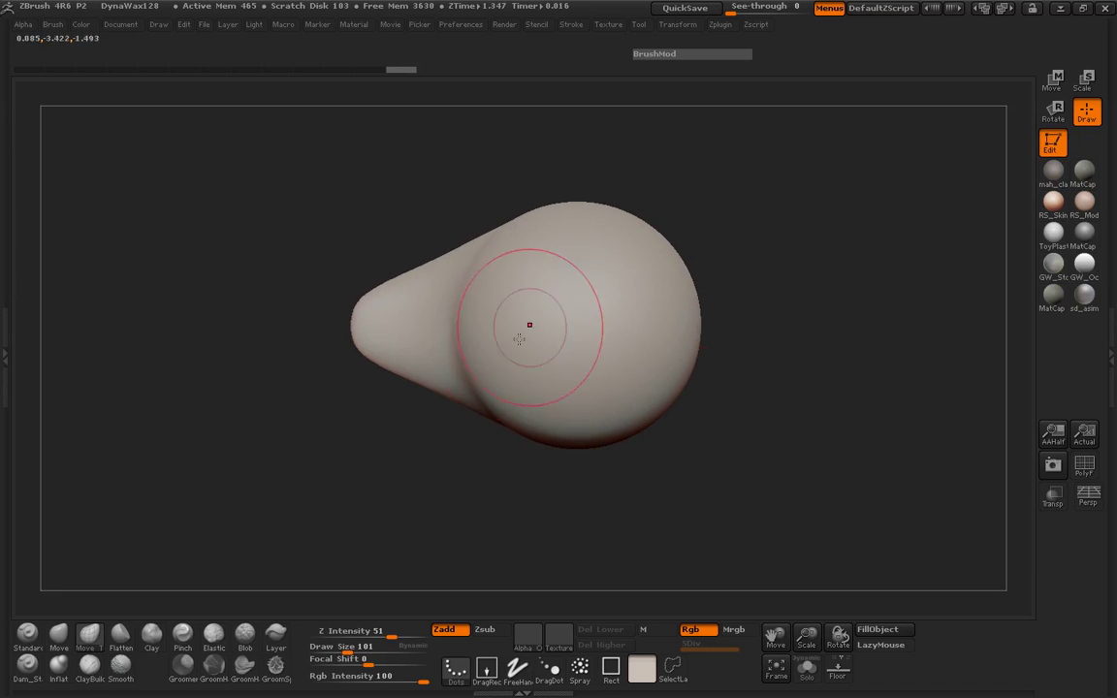
key(space)
mouse_move(474, 345)
mouse_down()
mouse_move(499, 345)
mouse_move(341, 325)
mouse_move(343, 431)
mouse_up()
mouse_move(283, 291)
shift+mouse_down()
mouse_move(291, 301)
mouse_move(281, 296)
shift+mouse_up()
drag(203, 398, 440, 325)
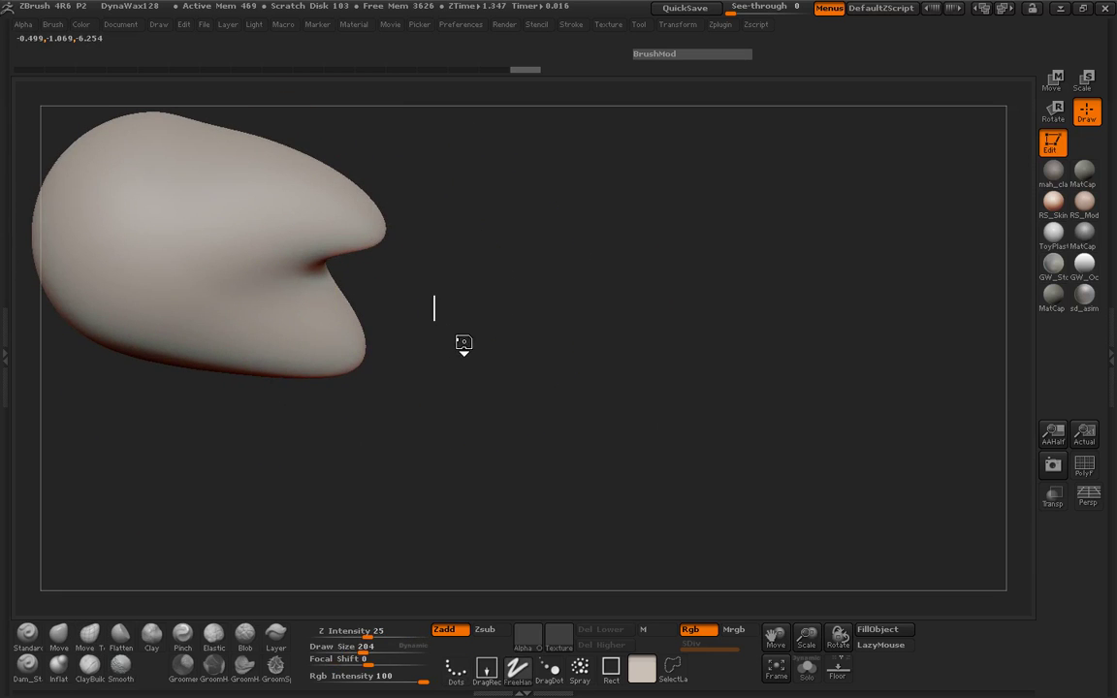
mouse_move(424, 278)
alt+mouse_down()
mouse_move(573, 319)
mouse_move(567, 345)
alt+mouse_up()
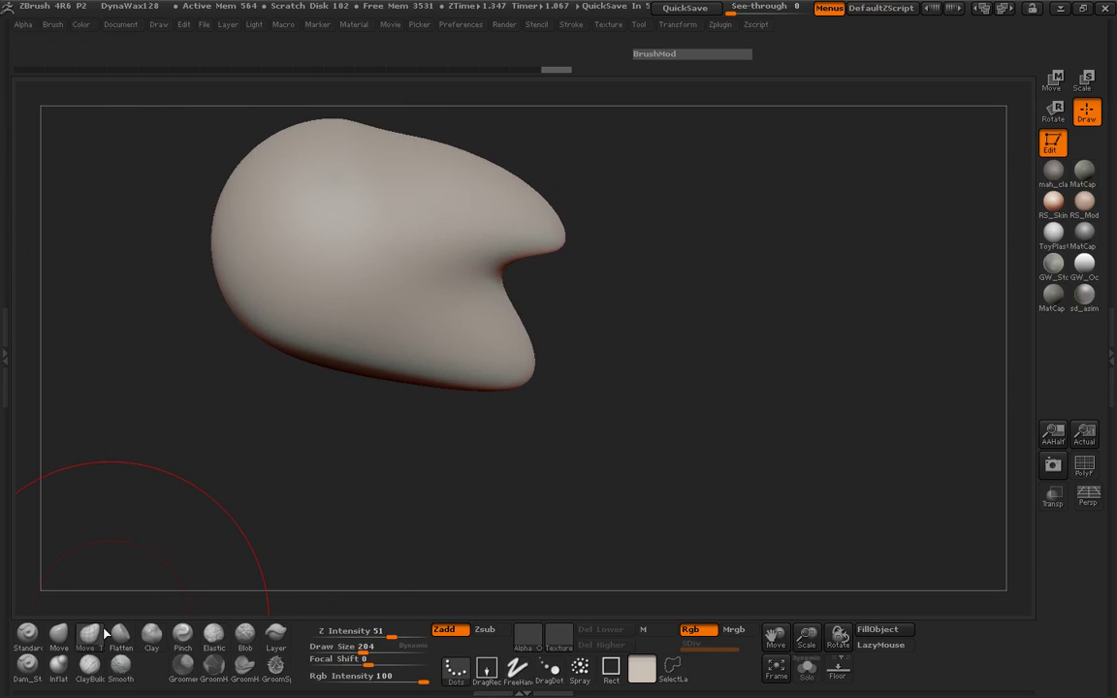
Inflate the mouth area between the two jaws with the Inflat brush at draw size 65 and Z Intensity 10.
click(59, 666)
drag(233, 545, 300, 485)
key(space)
drag(487, 279, 463, 279)
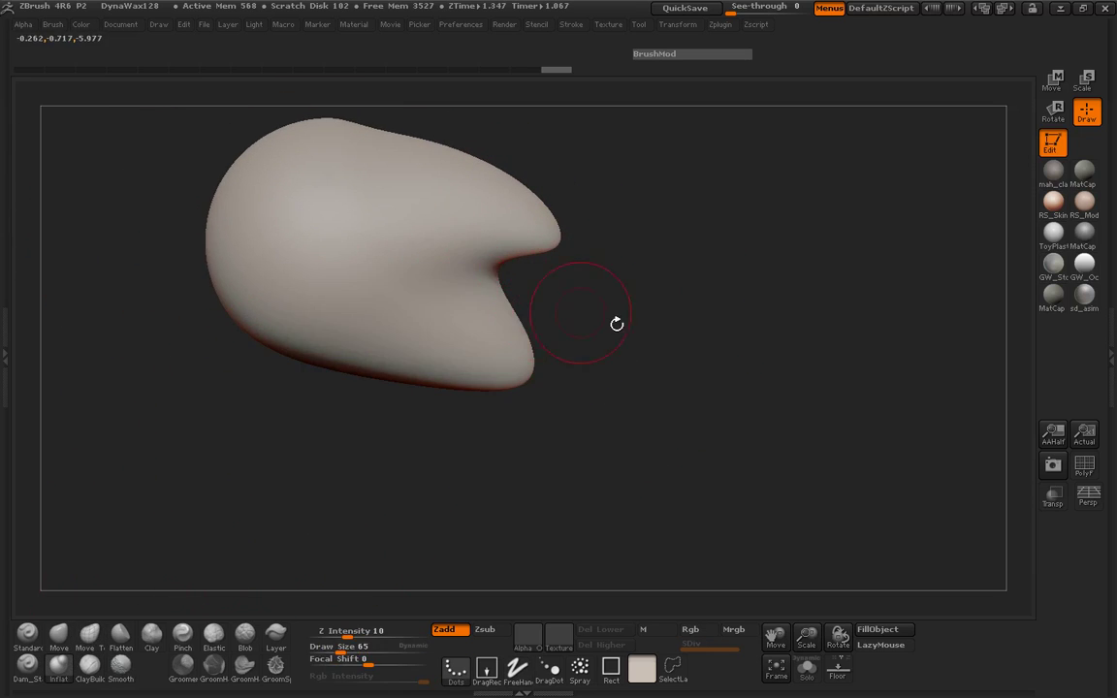
drag(611, 316, 476, 281)
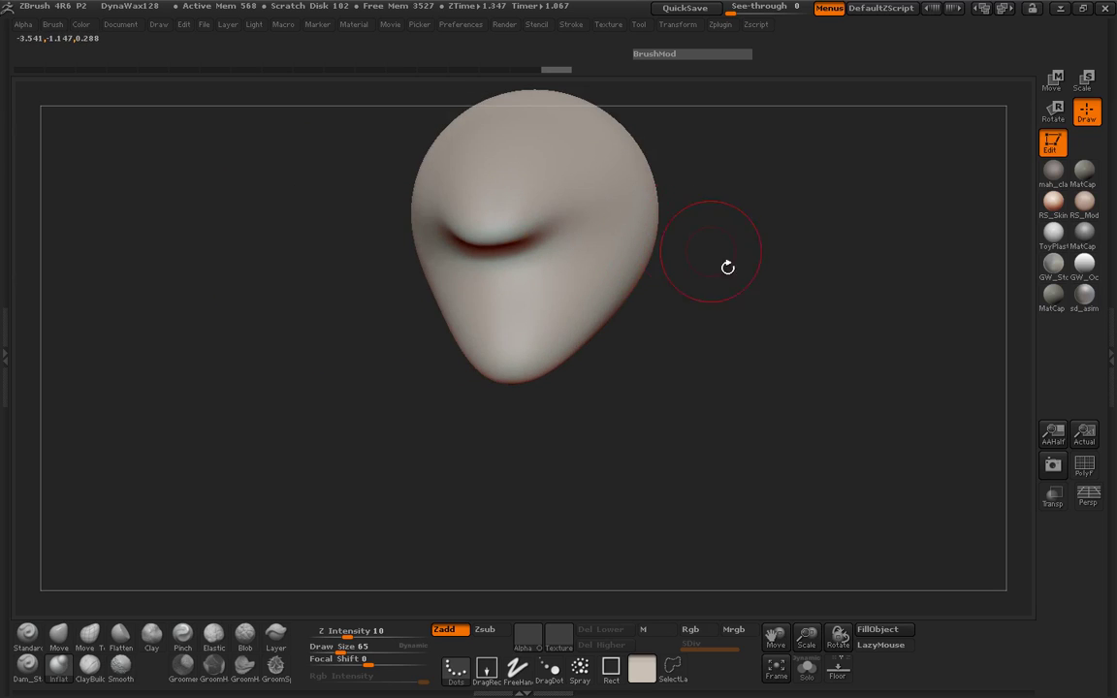
mouse_move(708, 293)
mouse_down()
mouse_move(616, 335)
mouse_move(599, 374)
mouse_move(549, 184)
mouse_up()
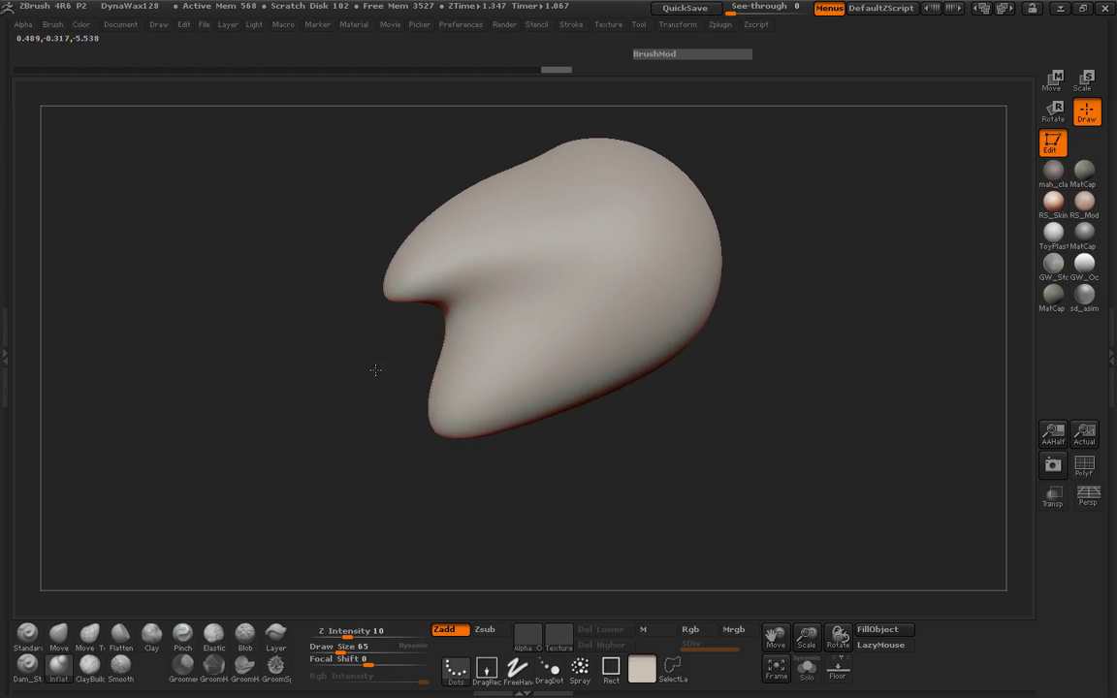
drag(374, 371, 507, 341)
mouse_move(373, 291)
mouse_down()
mouse_move(394, 364)
mouse_move(411, 321)
mouse_move(415, 335)
mouse_up()
mouse_move(530, 353)
mouse_down()
mouse_move(413, 347)
mouse_move(472, 354)
mouse_move(484, 337)
mouse_move(426, 328)
mouse_move(478, 332)
mouse_move(340, 337)
mouse_up()
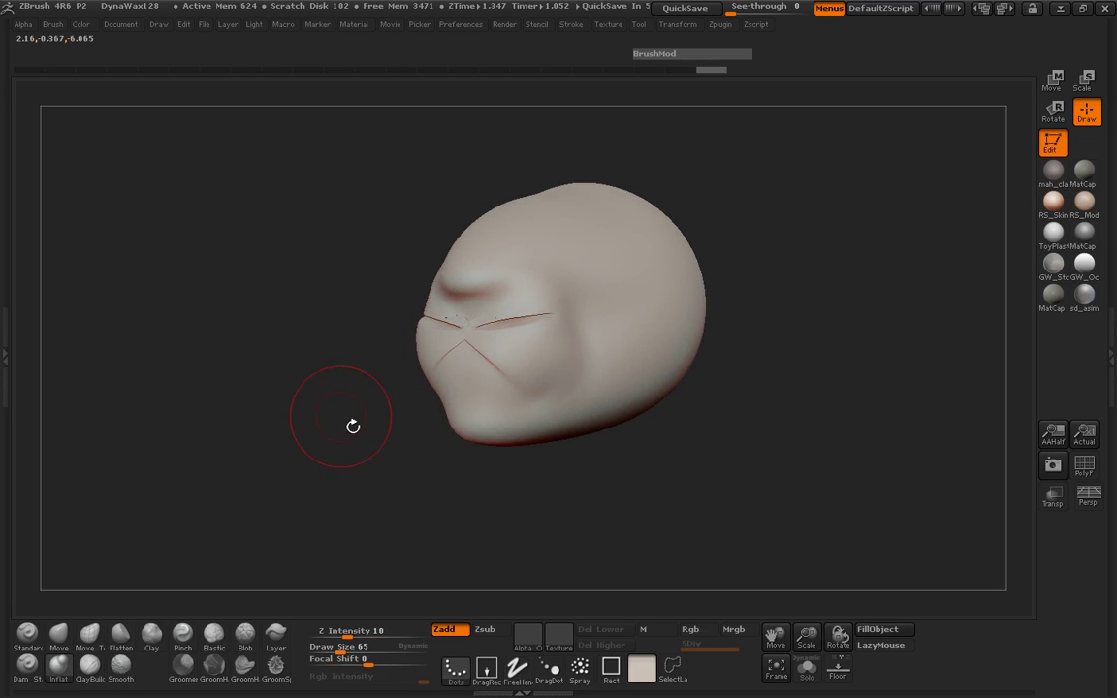
Fill out the muzzle further with the Inflat brush at draw size 110, smoothing the creases where the surfaces overlap.
drag(357, 428, 456, 424)
mouse_move(456, 346)
shift+mouse_down()
mouse_move(442, 330)
mouse_move(483, 337)
mouse_move(488, 356)
mouse_move(432, 332)
shift+mouse_up()
key(space)
drag(352, 634, 344, 638)
mouse_move(441, 346)
mouse_down()
mouse_move(485, 338)
mouse_move(486, 416)
mouse_move(457, 317)
mouse_move(492, 276)
mouse_up()
drag(647, 349, 586, 386)
shift+drag(512, 320, 441, 316)
mouse_move(296, 367)
mouse_down()
mouse_move(362, 377)
mouse_move(419, 319)
mouse_move(463, 308)
mouse_up()
drag(609, 363, 642, 355)
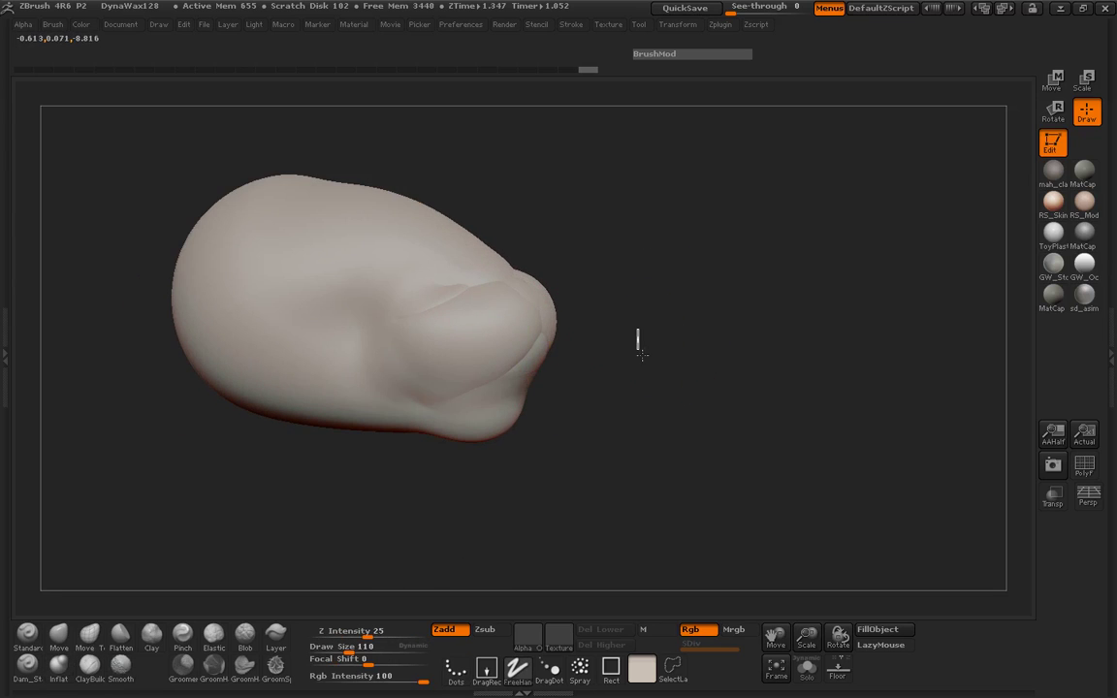
Re-DynaMesh the sculpt to merge the overlapping surfaces, and smooth the seams around the muzzle.
mouse_move(634, 397)
ctrl+mouse_down()
mouse_move(613, 427)
mouse_move(611, 396)
mouse_move(571, 386)
ctrl+mouse_up()
shift+drag(490, 309, 517, 314)
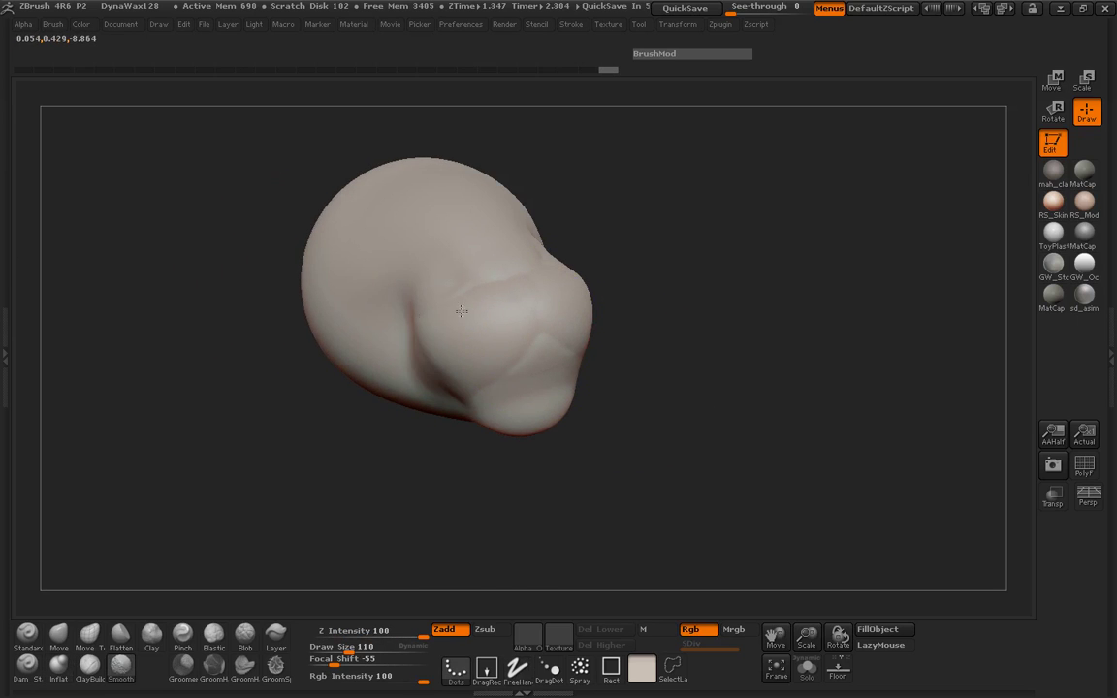
shift+drag(518, 365, 553, 380)
drag(643, 425, 418, 357)
mouse_move(406, 420)
mouse_down()
mouse_move(419, 434)
mouse_move(298, 396)
mouse_move(340, 483)
mouse_move(303, 472)
mouse_move(270, 486)
mouse_up()
Reshape the form into a long oval body with the Move Topological brush, raising the draw size to 295.
click(91, 635)
key(space)
mouse_move(488, 402)
mouse_down()
mouse_move(498, 402)
mouse_move(486, 436)
mouse_move(498, 393)
mouse_move(493, 415)
mouse_up()
alt+drag(791, 345, 707, 416)
key(space)
drag(560, 352, 583, 353)
drag(436, 354, 682, 332)
drag(537, 268, 537, 350)
drag(603, 259, 588, 281)
mouse_move(521, 256)
mouse_down()
mouse_move(529, 278)
mouse_move(411, 294)
mouse_move(659, 310)
mouse_move(678, 292)
mouse_move(703, 305)
mouse_move(741, 449)
mouse_move(760, 475)
mouse_move(728, 390)
mouse_up()
Browse the LightBox project files to the Fish 1 folder inside the fish sculpting collection.
key(comma)
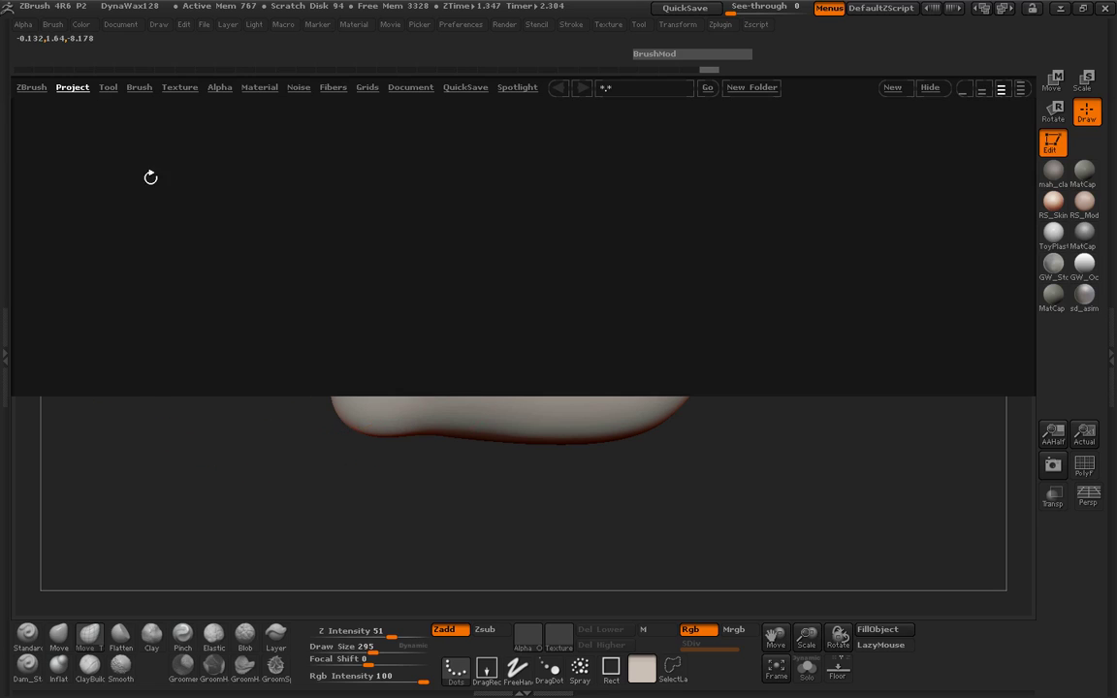
double_click(144, 157)
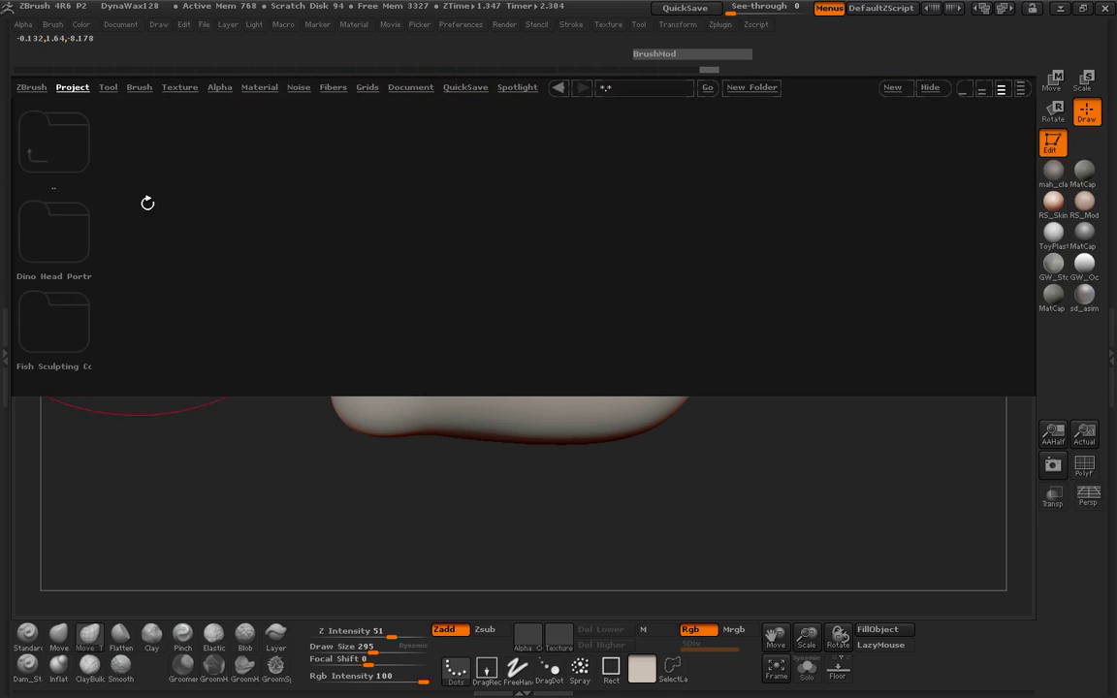
double_click(54, 325)
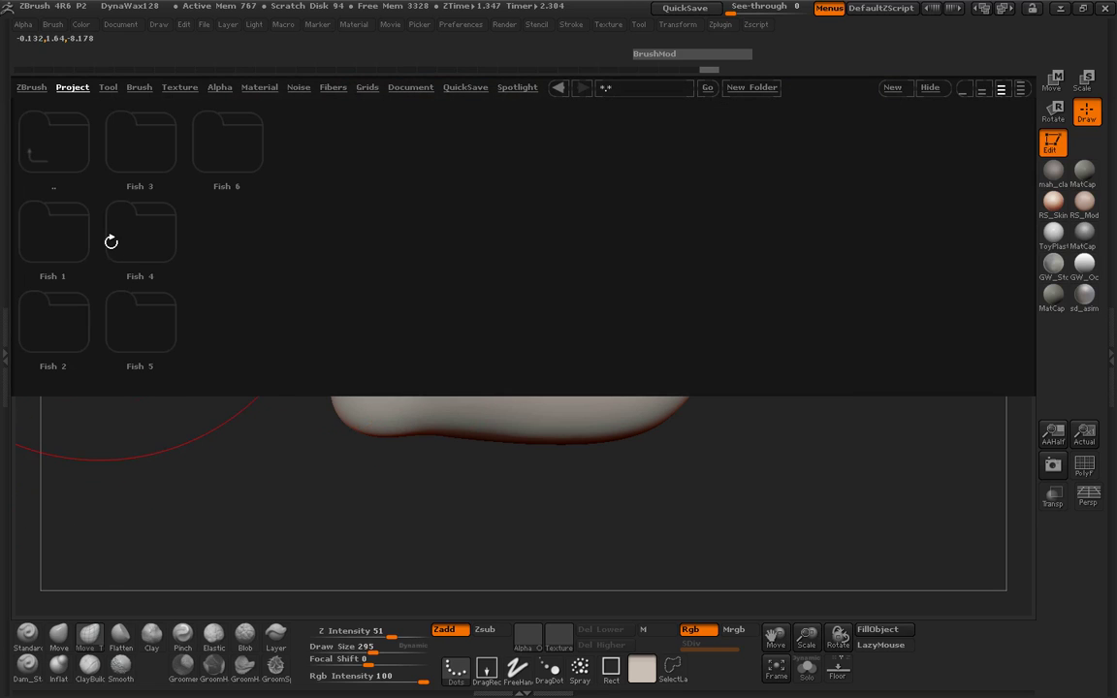
double_click(73, 238)
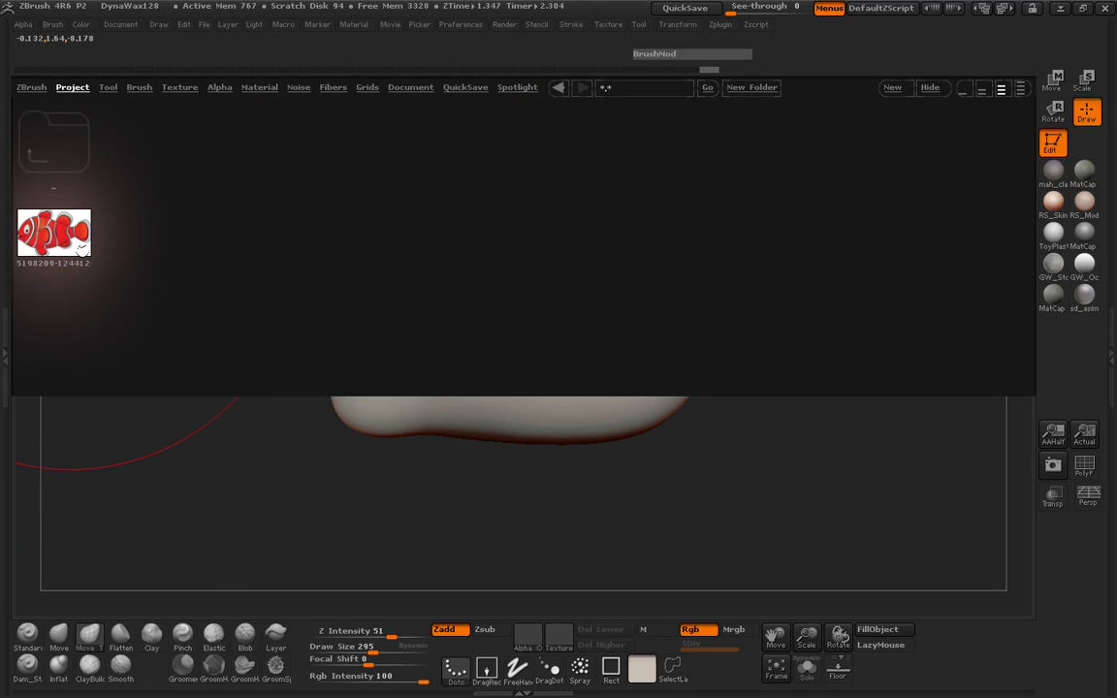
Load the clown fish cartoon image as a texture, add it to Spotlight, and hide the side tray and LightBox.
click(10, 336)
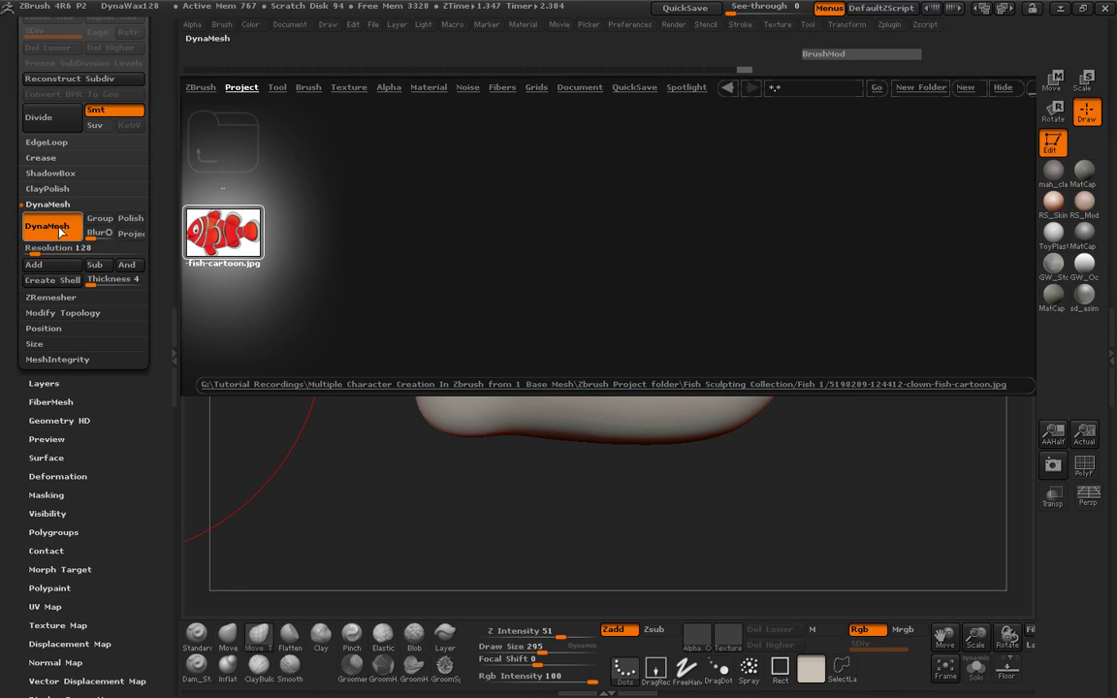
drag(159, 187, 151, 279)
click(45, 167)
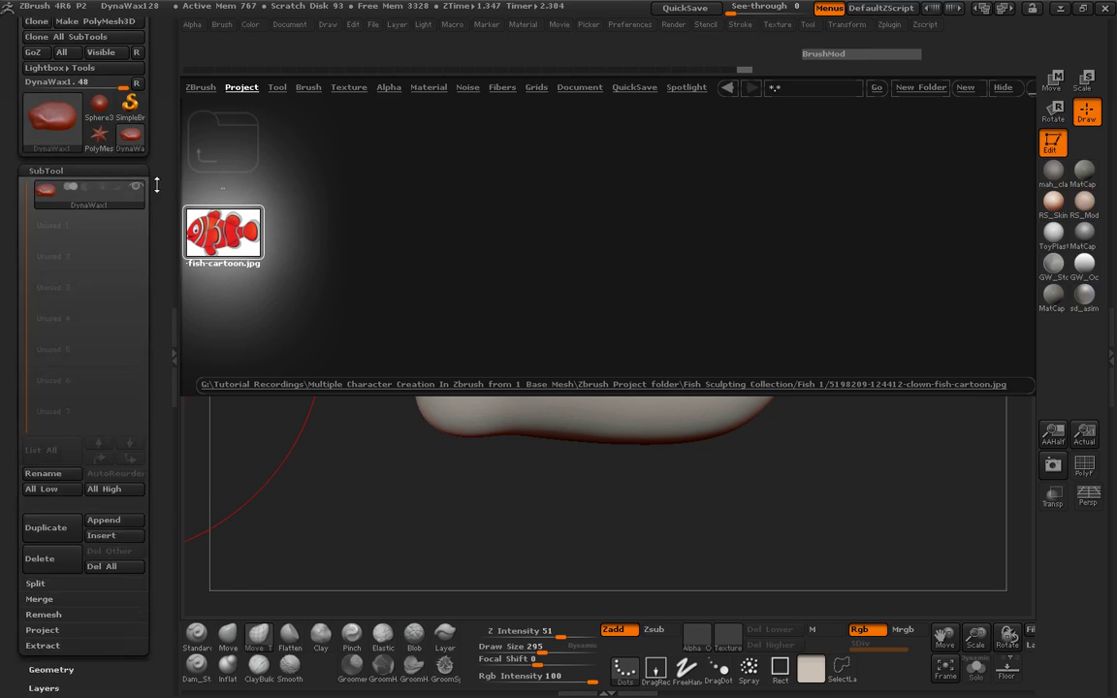
drag(155, 184, 156, 267)
click(35, 117)
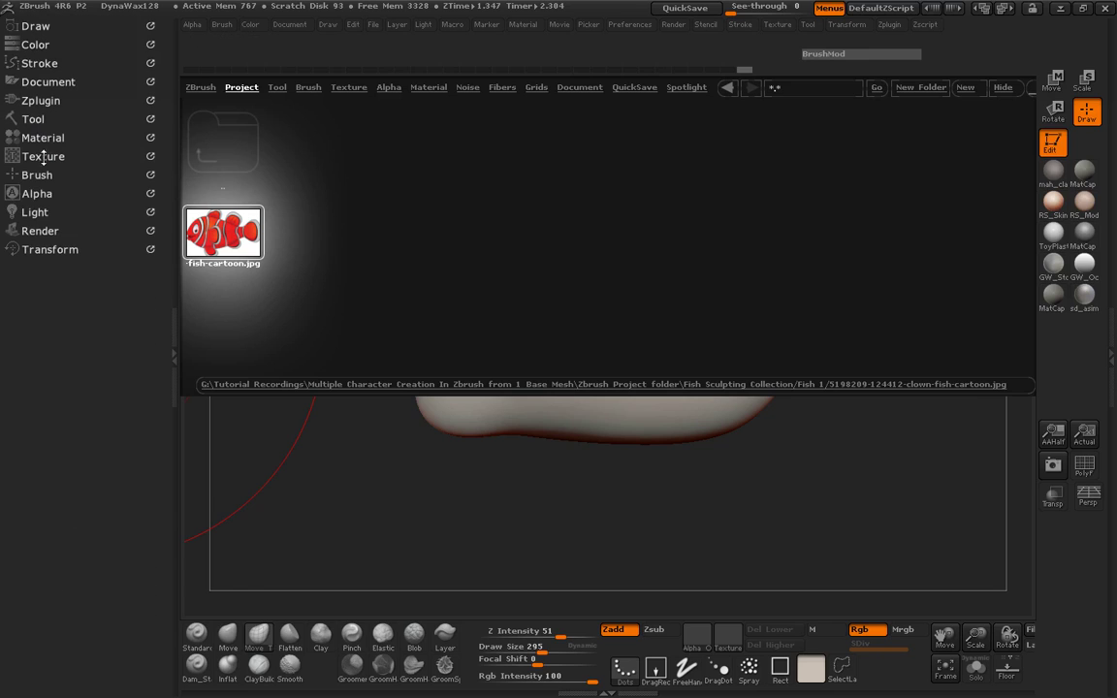
click(44, 156)
double_click(222, 233)
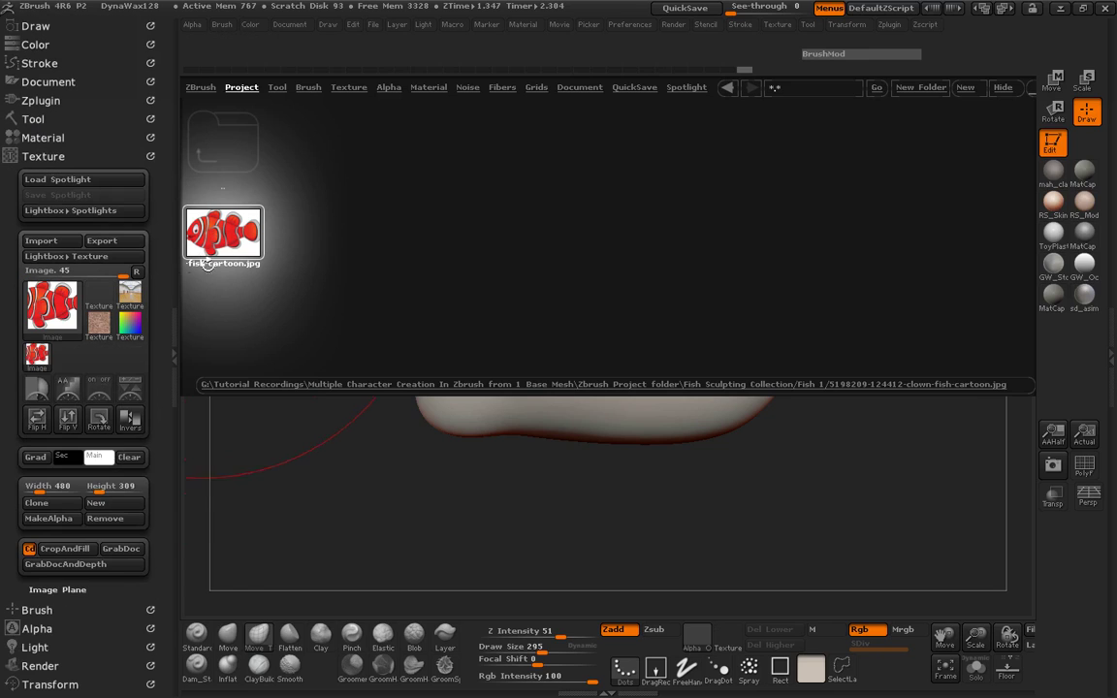
click(133, 392)
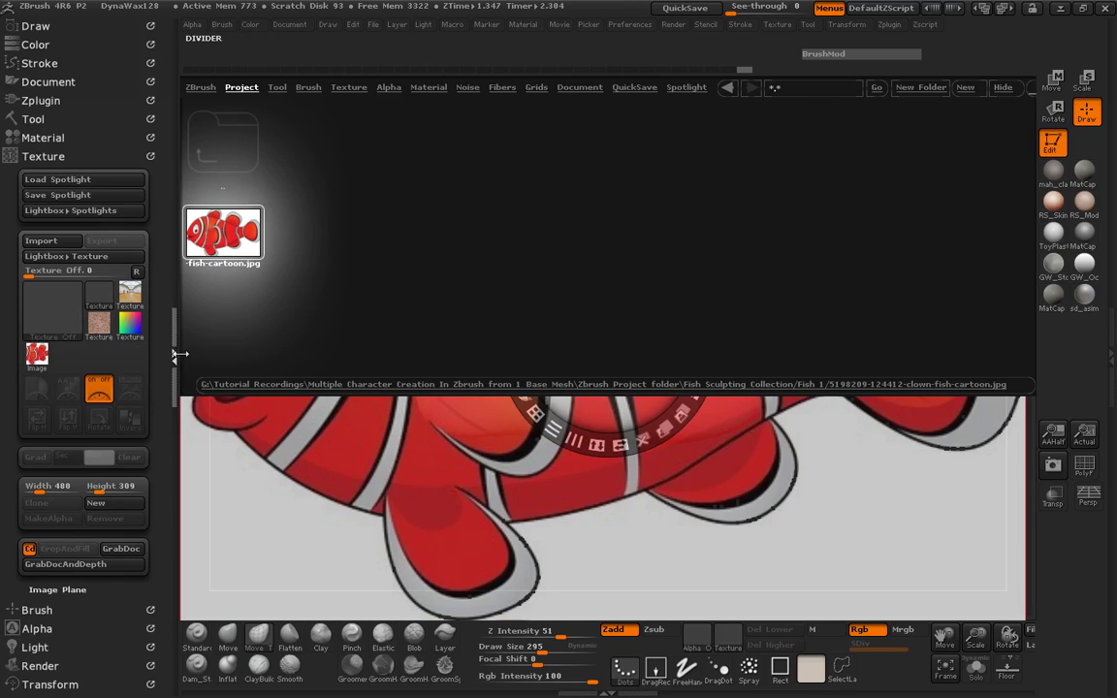
click(176, 355)
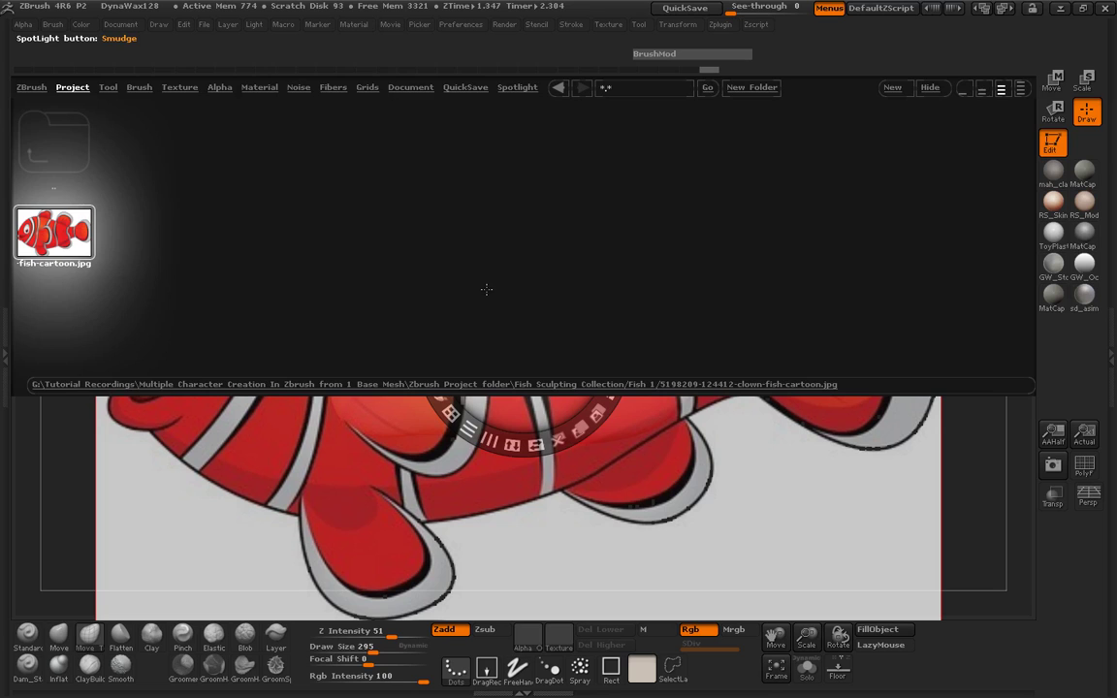
key(comma)
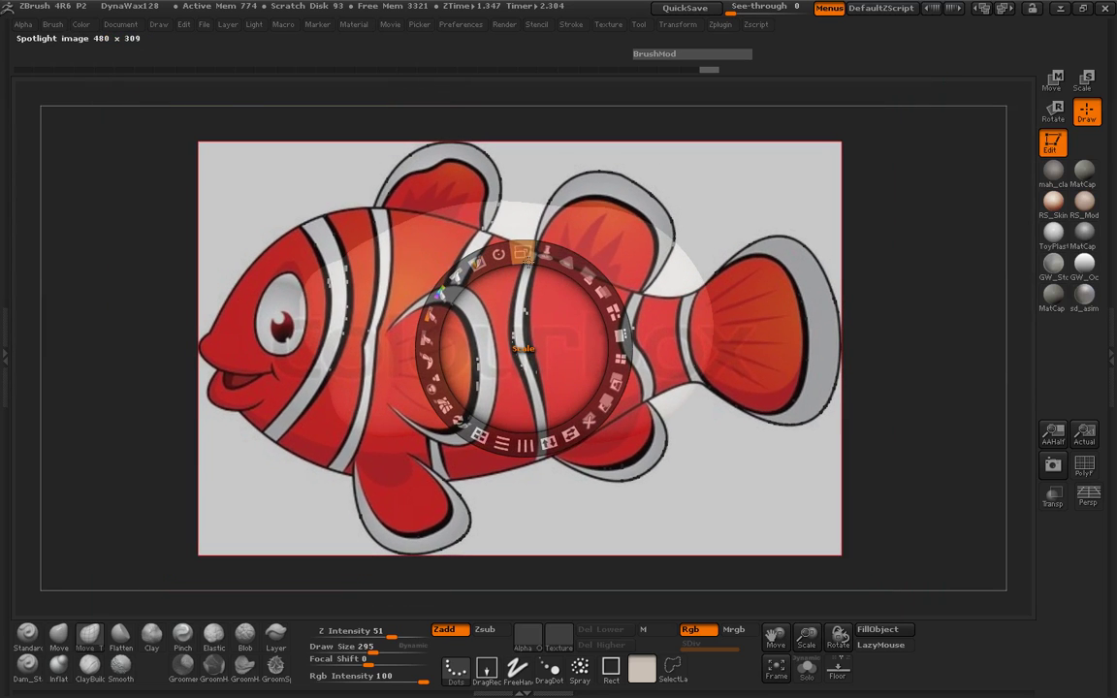
Enlarge the clown fish reference slightly, lower its Spotlight opacity, and leave Spotlight editing to sculpt beneath it.
drag(528, 259, 535, 260)
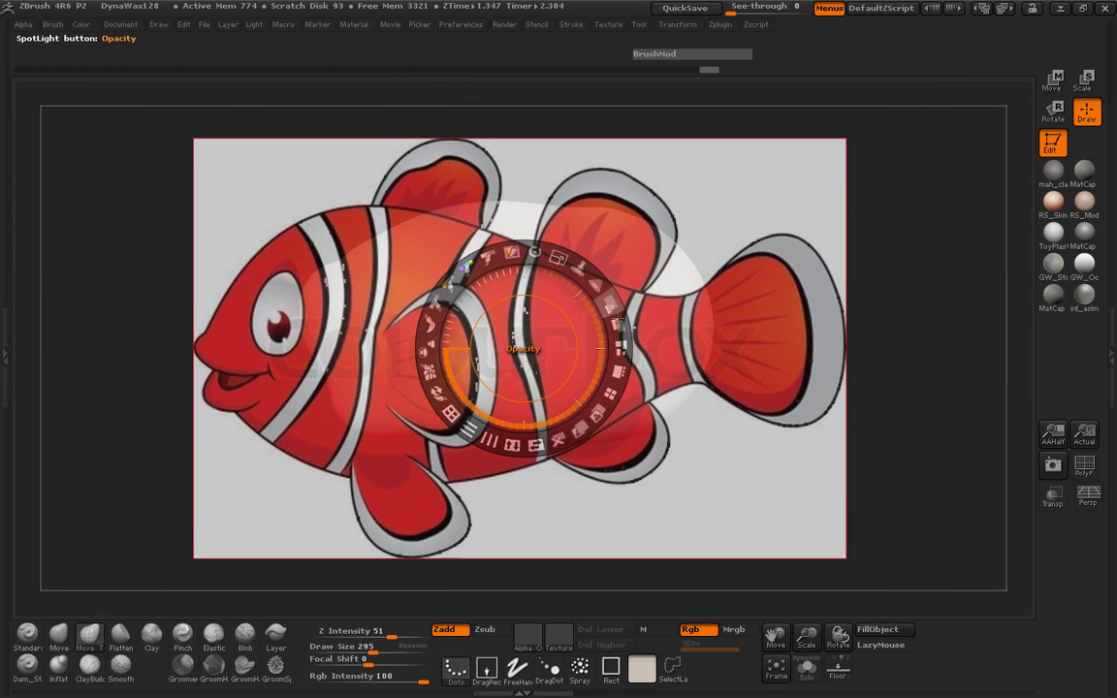
drag(618, 321, 524, 251)
key(z)
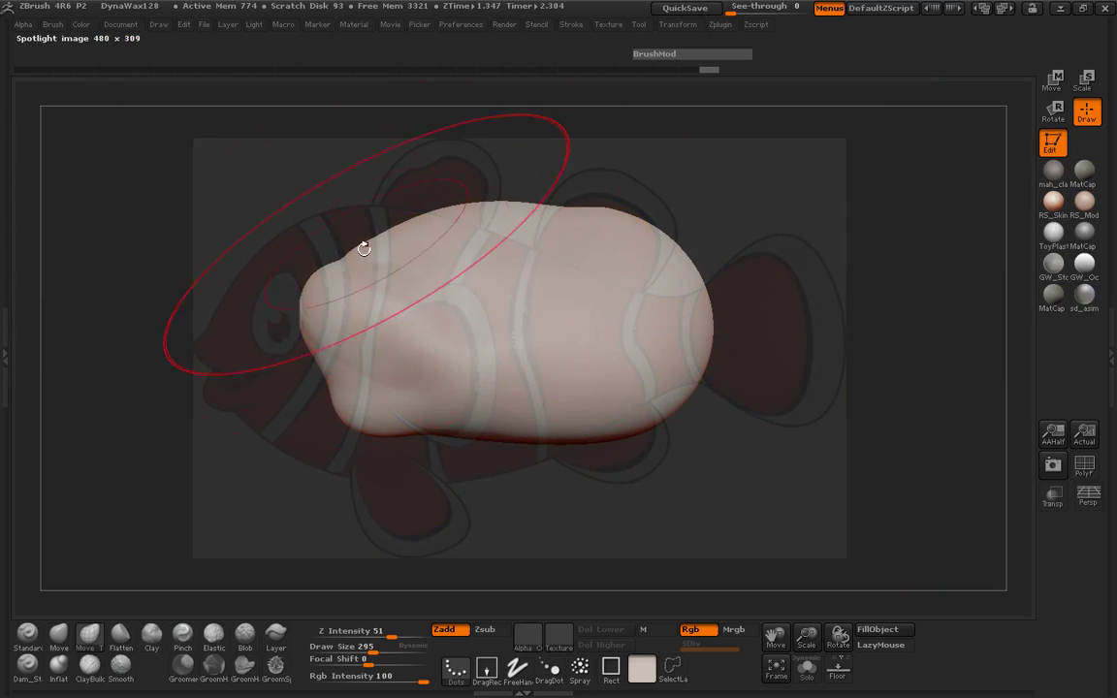
Fit the oval body's head, back and rear to the clown fish outline with the Move Topological brush at draw size 204.
key(space)
drag(387, 266, 373, 267)
alt+drag(314, 229, 268, 261)
mouse_move(367, 265)
mouse_down()
mouse_move(345, 220)
mouse_move(350, 236)
mouse_up()
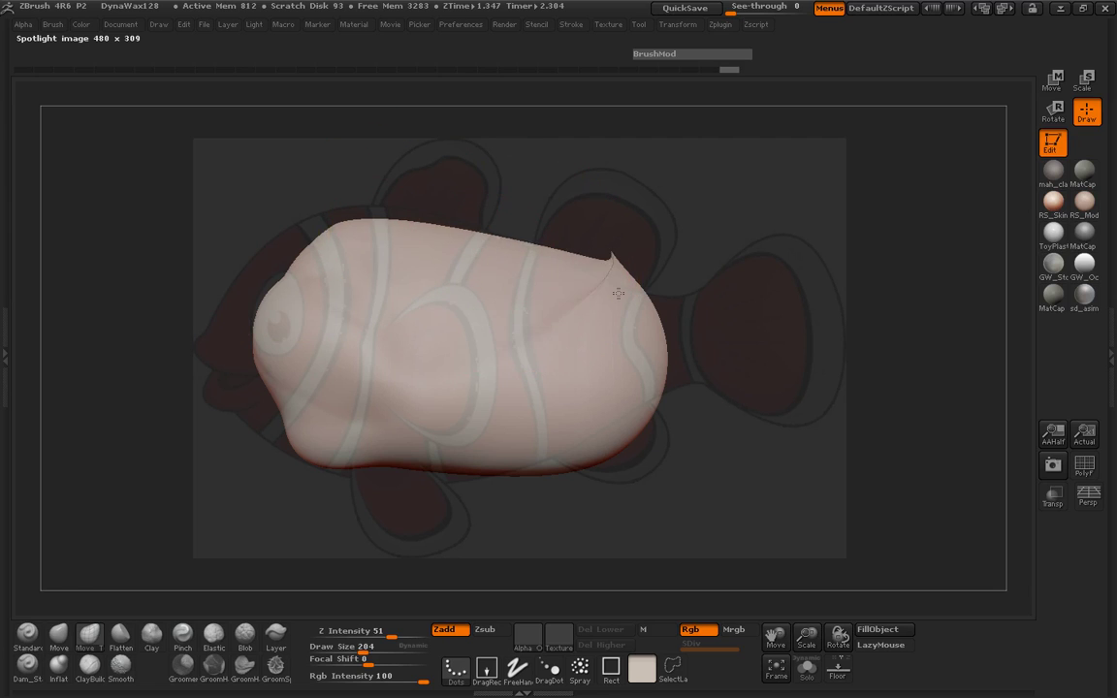
drag(621, 292, 591, 275)
drag(652, 327, 716, 331)
drag(604, 425, 613, 450)
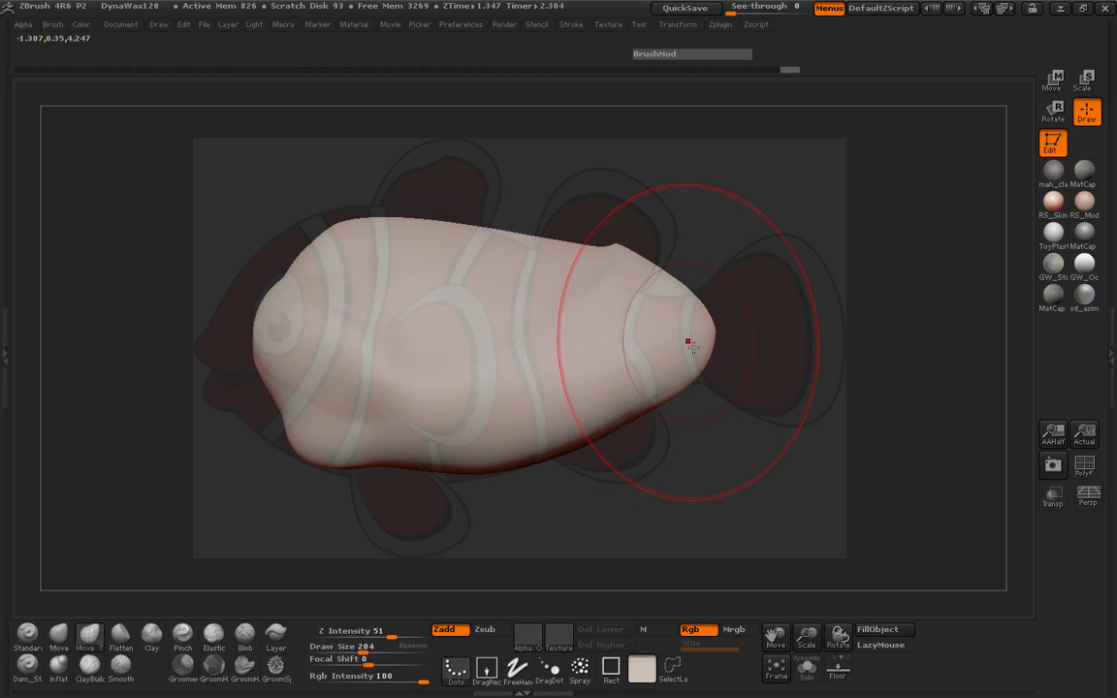
Pull the rear end out into a flared tail fin matching the reference, using draw size 135.
key(space)
drag(691, 341, 824, 323)
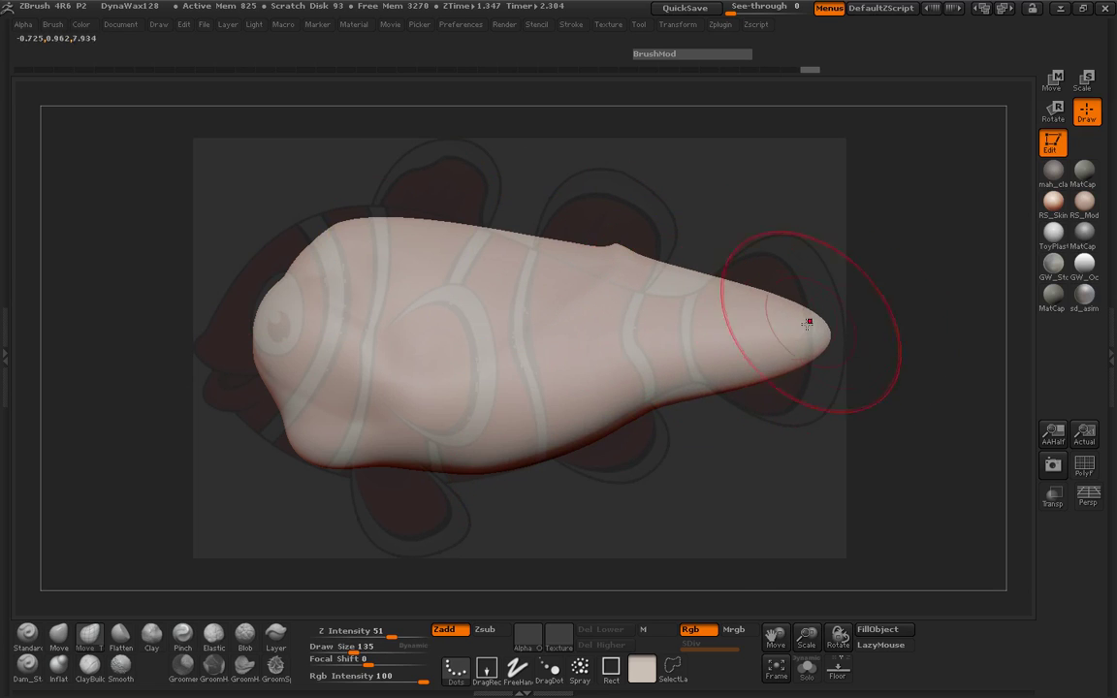
drag(784, 289, 797, 233)
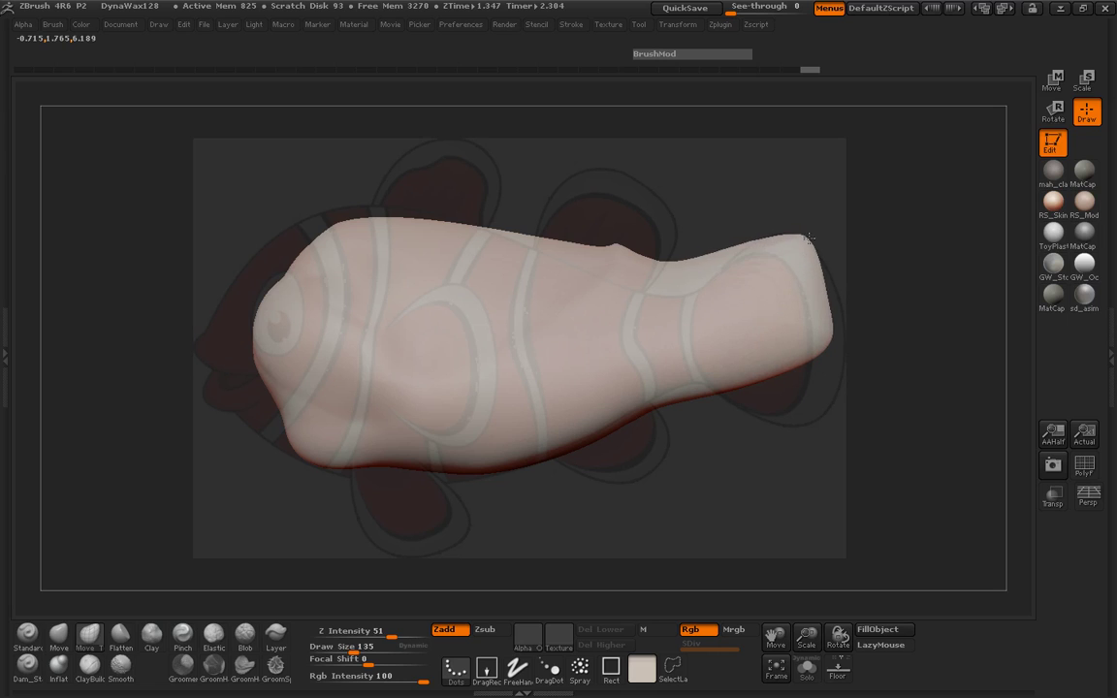
drag(814, 412, 817, 422)
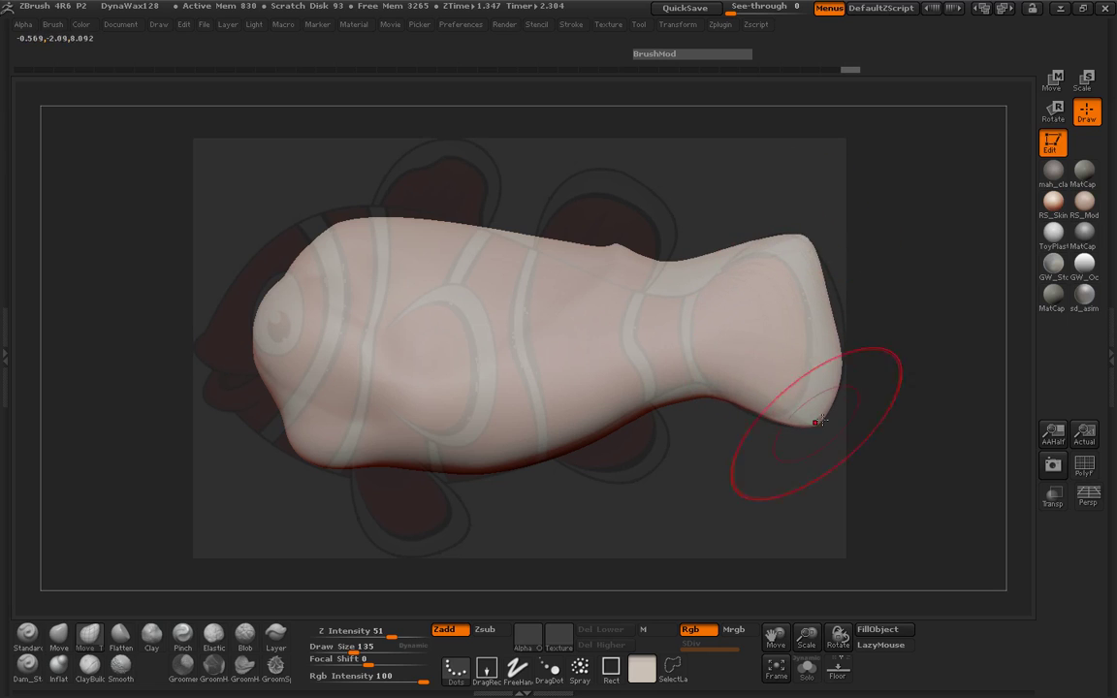
drag(826, 301, 847, 304)
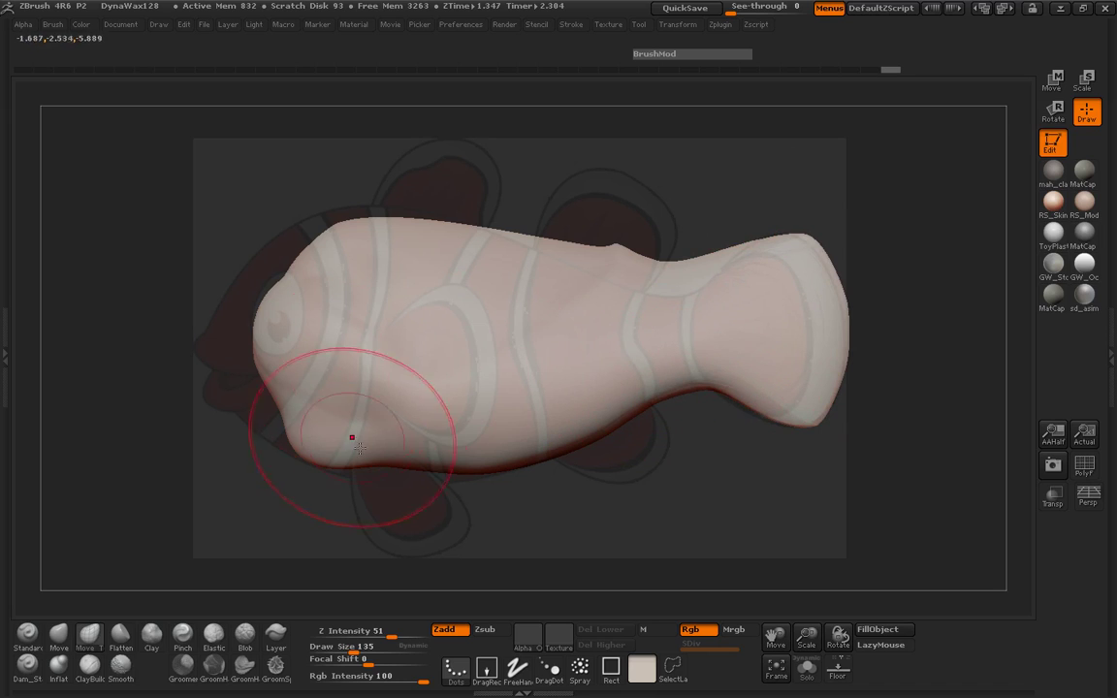
Shape the belly, forehead and snout to the reference and smooth the bump on the back, using draw size 185.
mouse_move(398, 483)
mouse_down()
mouse_move(319, 474)
mouse_move(302, 424)
mouse_move(268, 429)
mouse_up()
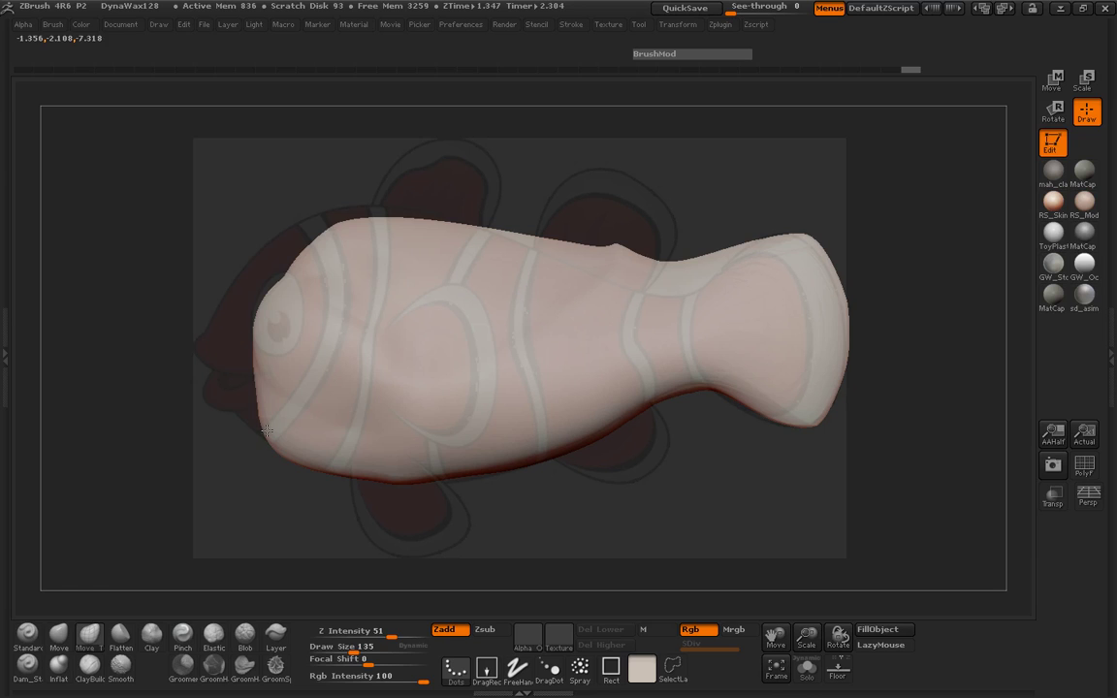
key(space)
mouse_move(303, 322)
mouse_down()
mouse_move(313, 322)
mouse_move(284, 257)
mouse_up()
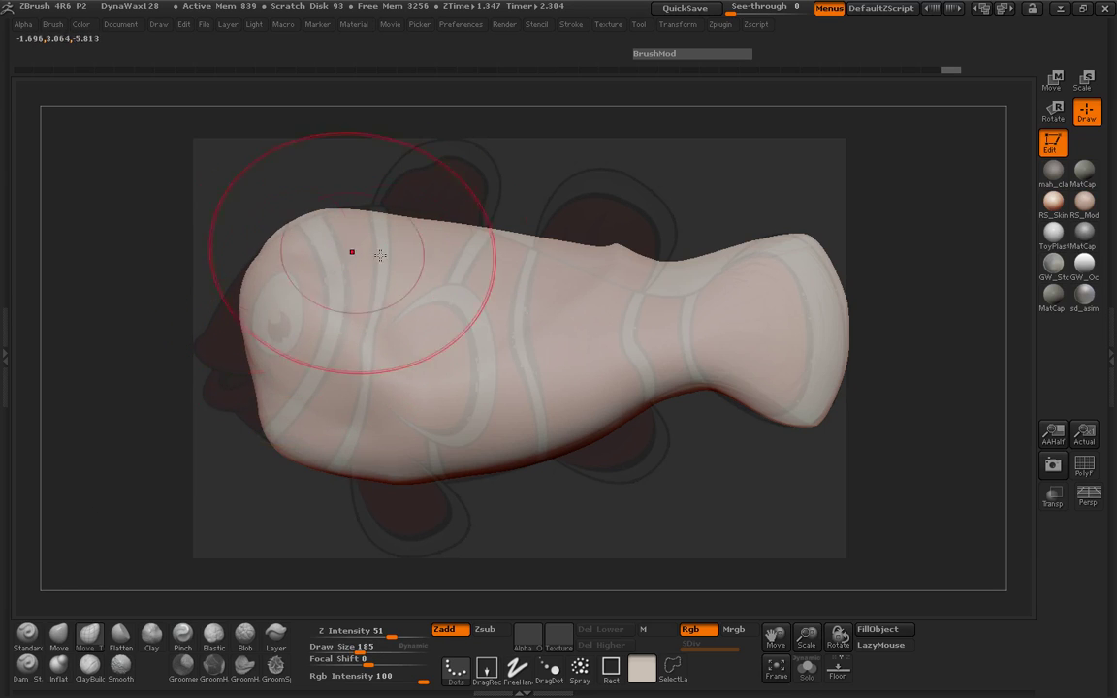
drag(422, 233, 425, 226)
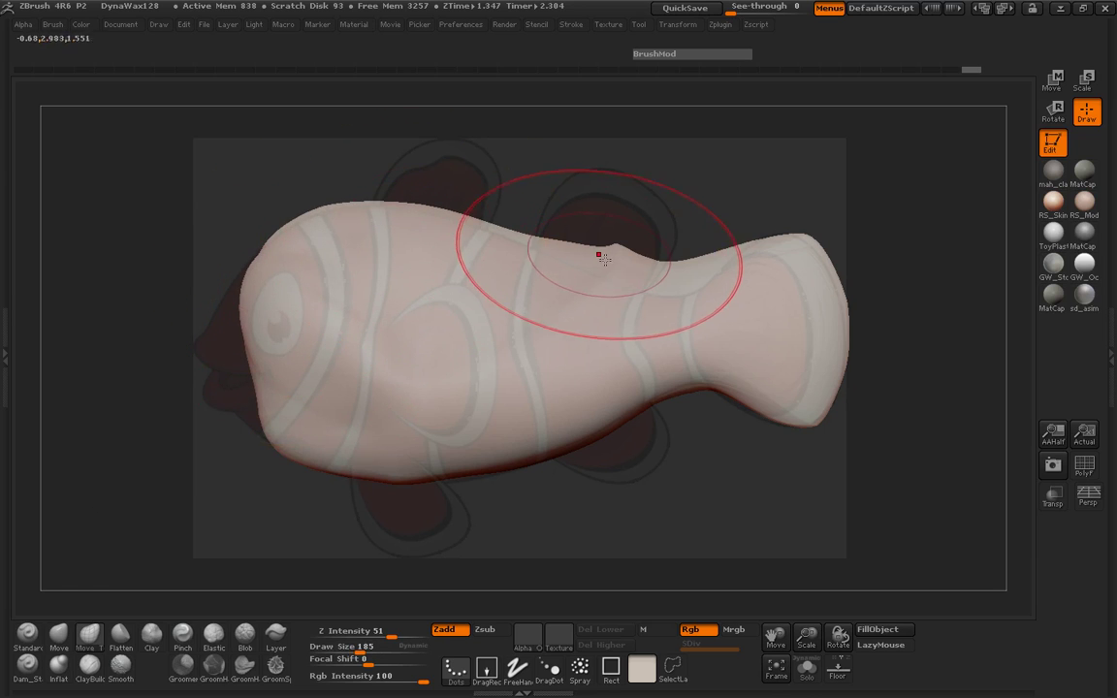
shift+drag(610, 252, 614, 250)
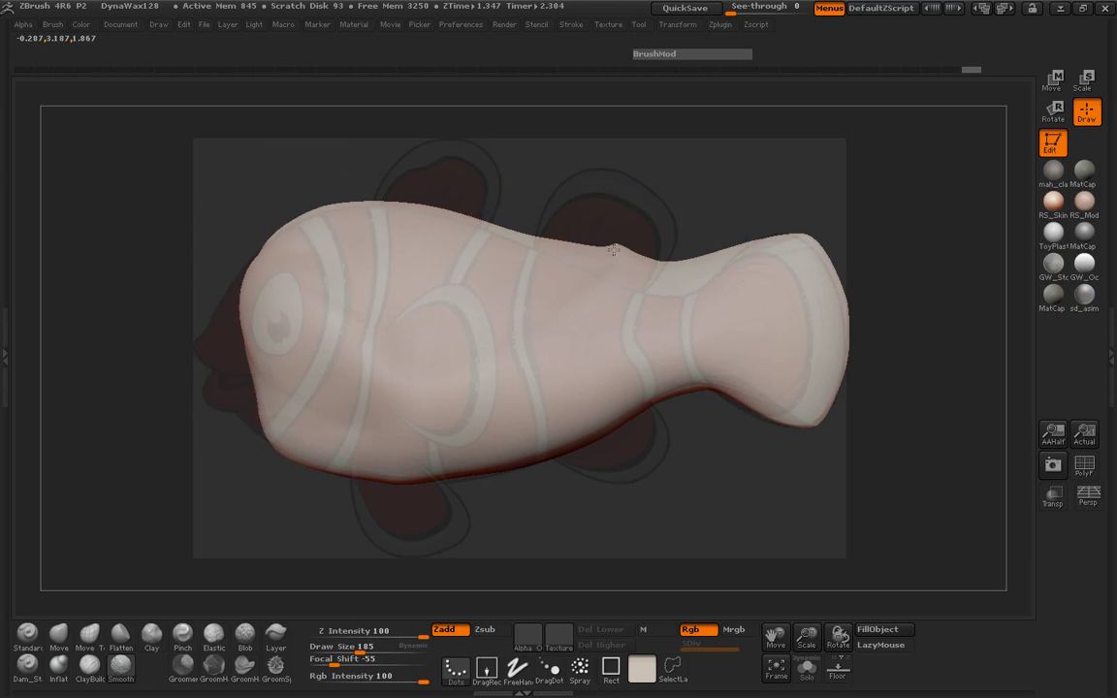
mouse_move(259, 311)
mouse_down()
mouse_move(232, 364)
mouse_move(243, 388)
mouse_move(233, 398)
mouse_up()
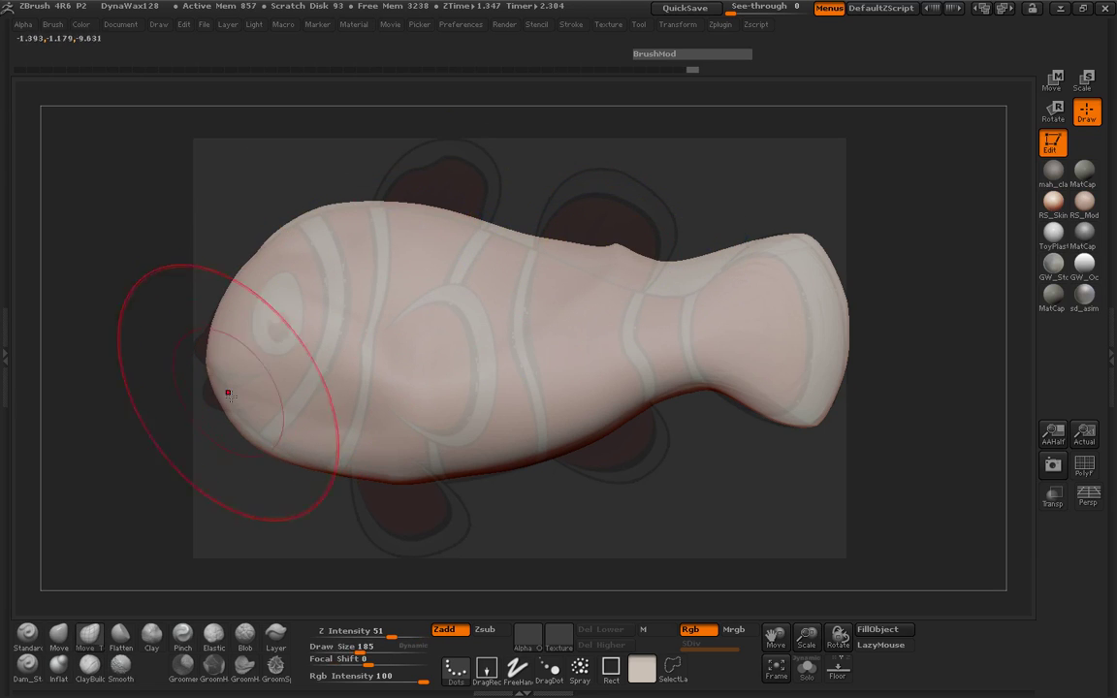
Turn the fish to a front view and open the tool's Geometry settings, collapsing the SubTool section.
mouse_move(155, 374)
mouse_down()
mouse_move(536, 351)
mouse_move(359, 382)
mouse_up()
drag(476, 386, 650, 382)
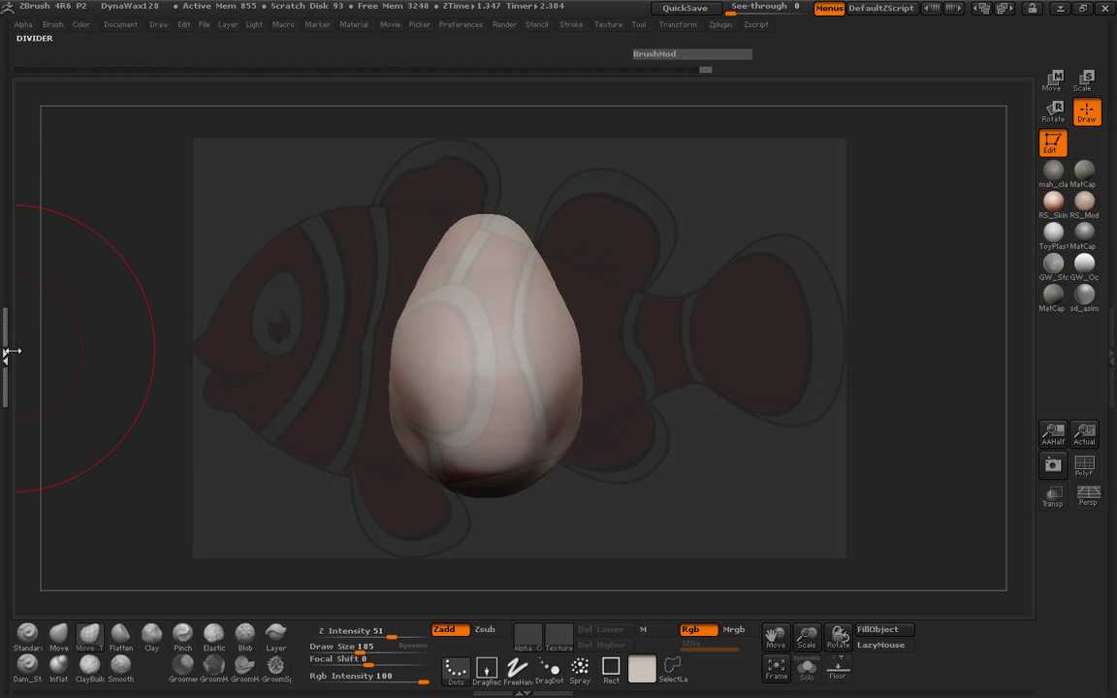
click(10, 352)
click(45, 158)
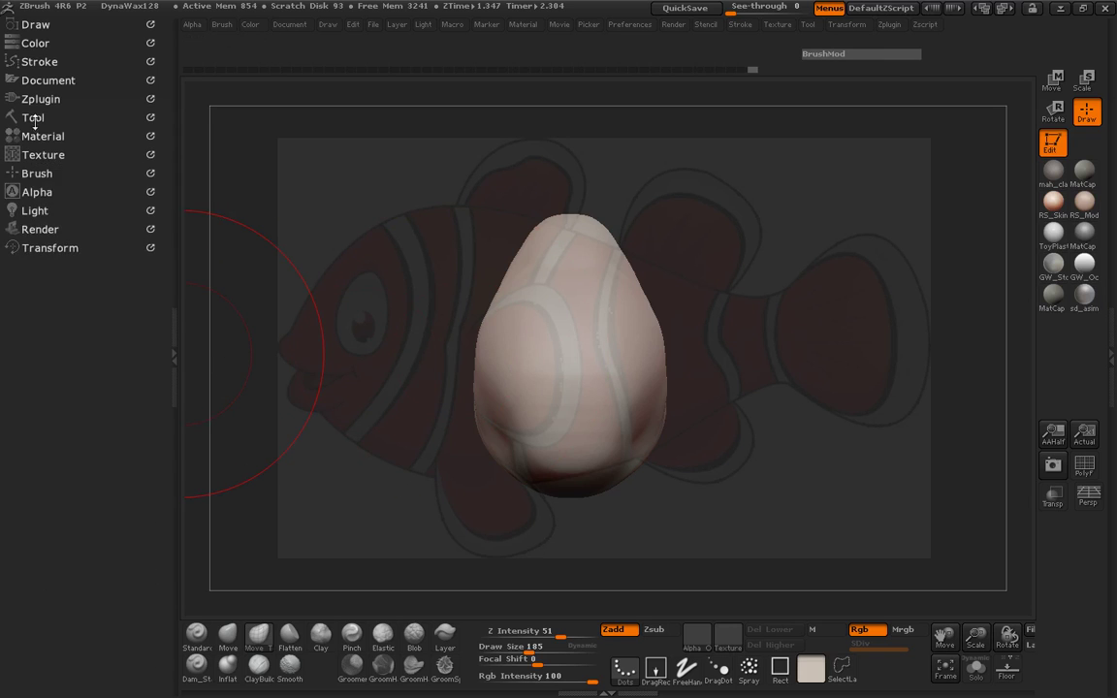
click(35, 118)
drag(119, 361, 156, 519)
drag(162, 162, 158, 207)
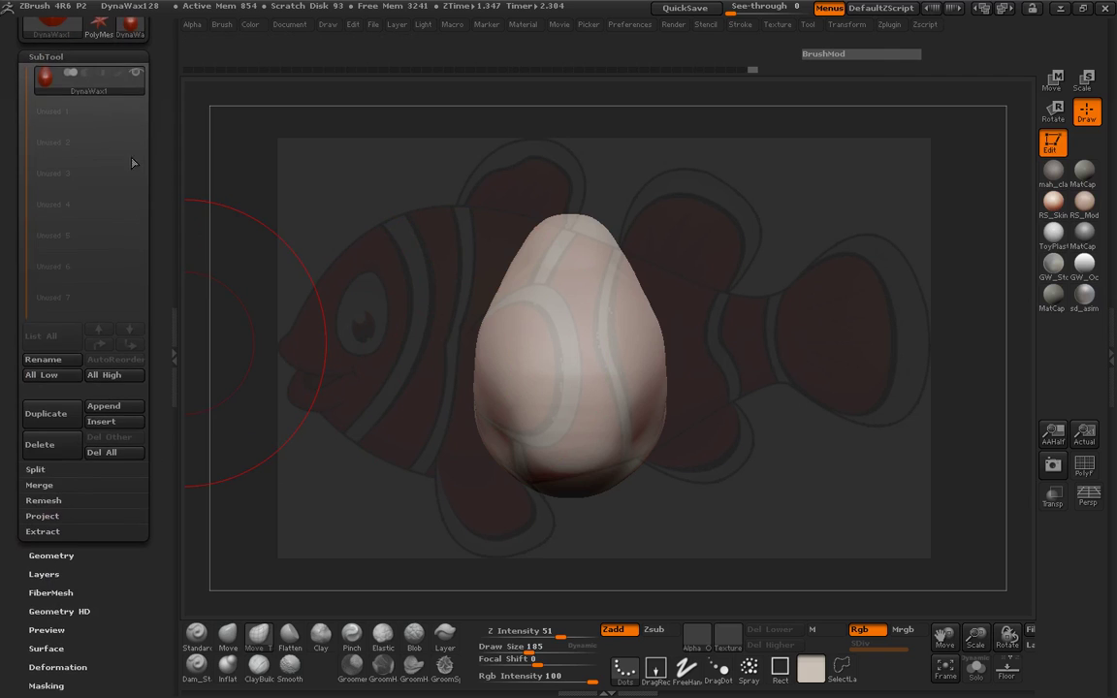
click(48, 58)
drag(95, 163, 110, 213)
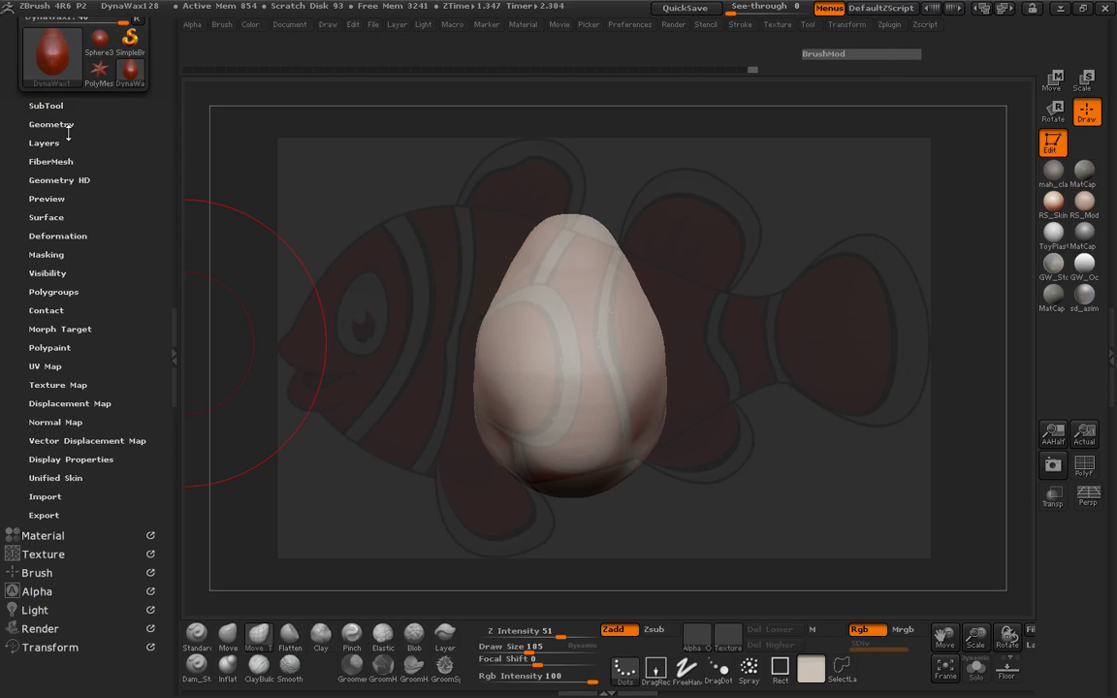
click(66, 123)
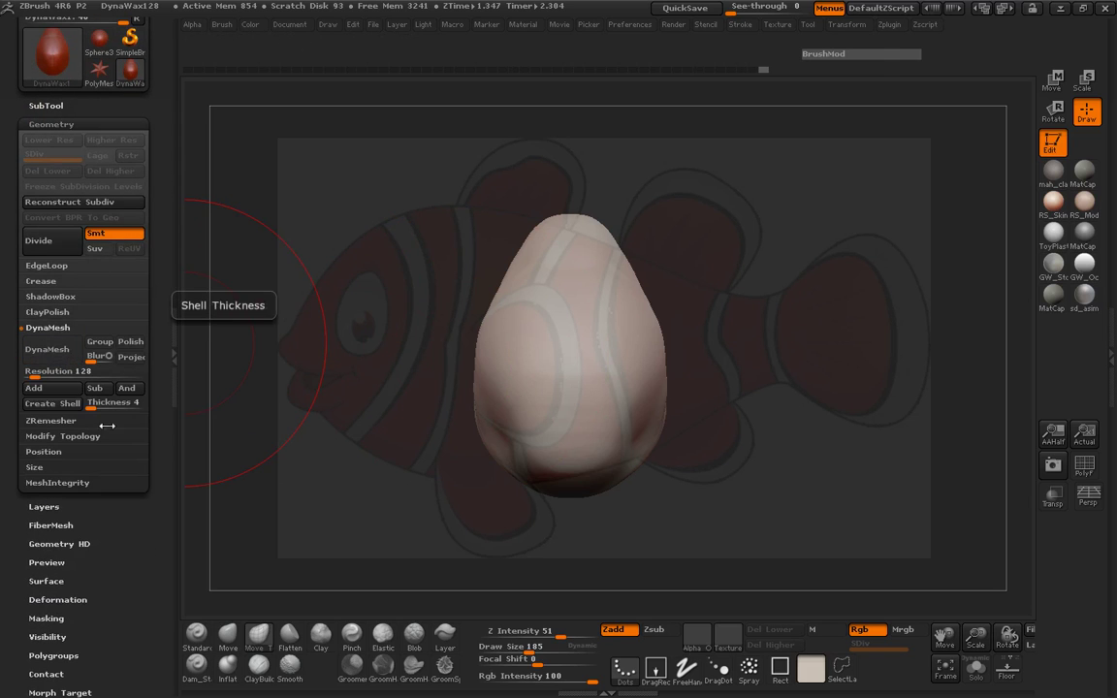
Remesh the fish body with ZRemesher, with adaptive density off and a target polygon count of 5.
click(52, 421)
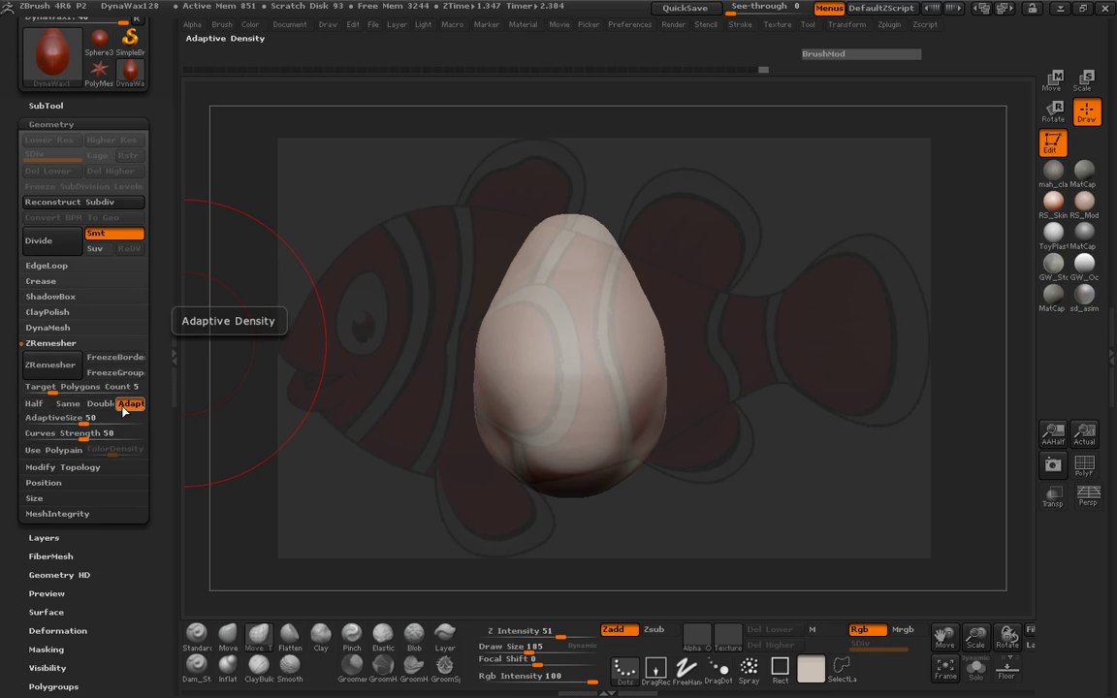
click(61, 389)
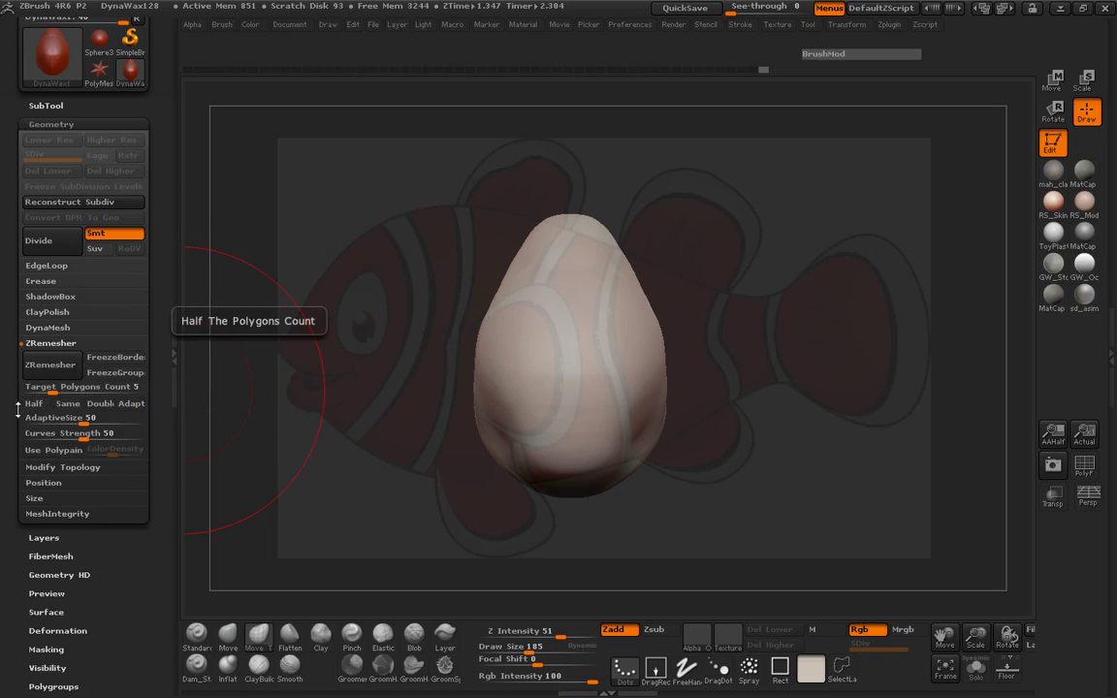
click(50, 365)
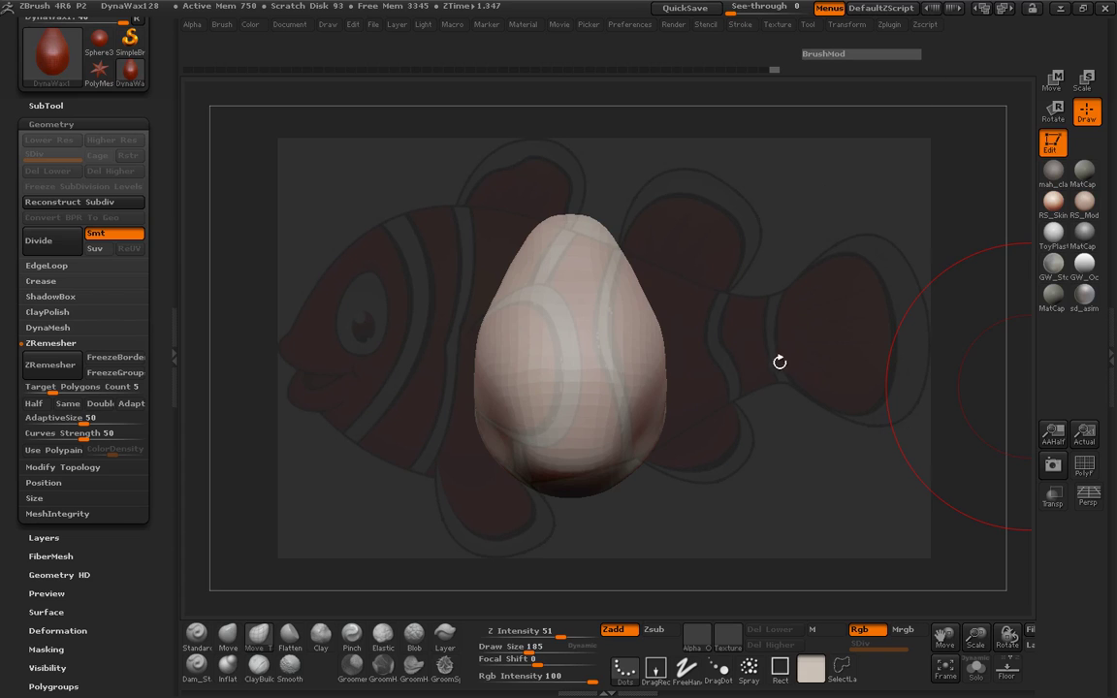
Display the polygon wireframe and examine the remeshed topology around the head, sides and tail.
drag(781, 364, 722, 379)
drag(397, 390, 506, 374)
click(1082, 467)
drag(761, 419, 814, 378)
drag(485, 493, 364, 498)
shift+drag(580, 636, 550, 636)
drag(659, 504, 566, 506)
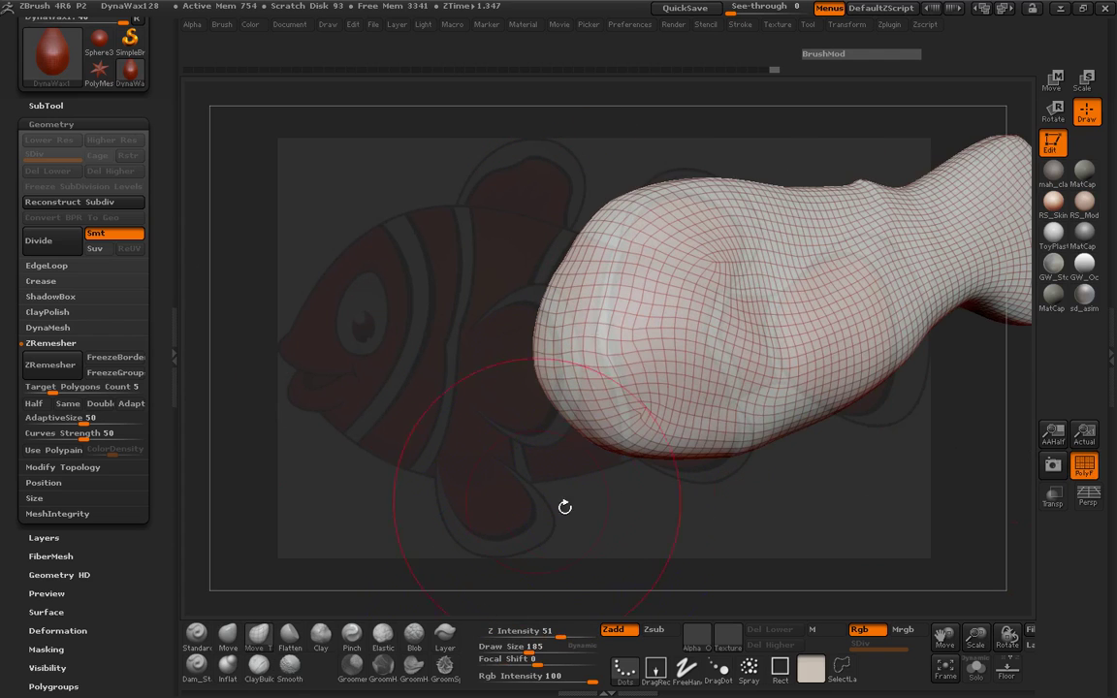
mouse_move(708, 380)
shift+mouse_down()
mouse_move(669, 340)
mouse_move(687, 308)
mouse_move(679, 262)
mouse_move(650, 266)
shift+mouse_up()
mouse_move(447, 301)
mouse_down()
mouse_move(586, 292)
mouse_move(551, 281)
mouse_move(563, 340)
mouse_up()
alt+drag(864, 369, 964, 354)
drag(444, 452, 449, 434)
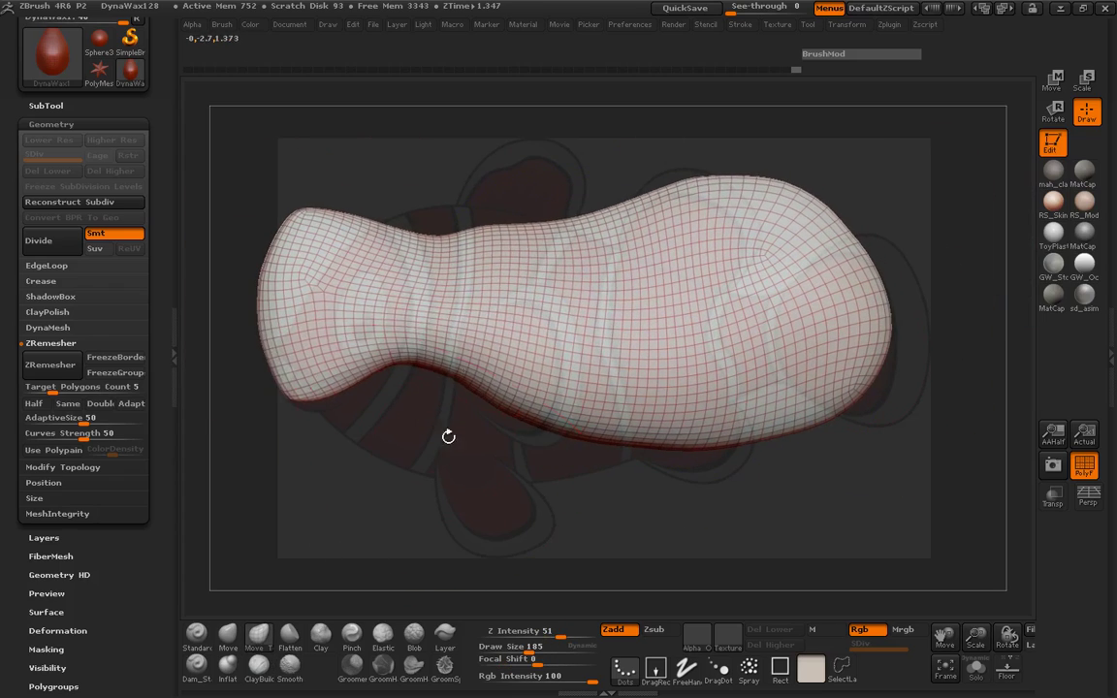
Smooth the side of the fish body at draw size 120.
key(space)
click(460, 321)
mouse_move(472, 301)
shift+mouse_down()
mouse_move(663, 215)
mouse_move(655, 334)
shift+mouse_up()
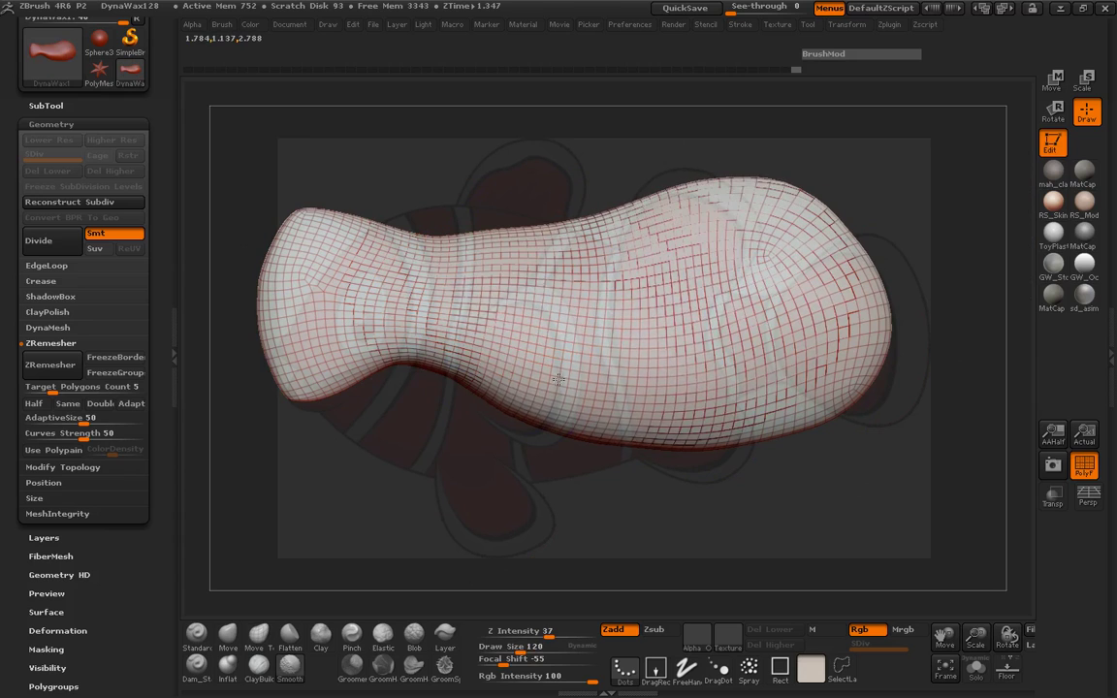
Adjust the side of the head with the Move Topological brush at draw size 204.
drag(766, 465, 524, 431)
drag(636, 394, 753, 330)
key(space)
mouse_move(598, 298)
mouse_down()
mouse_move(621, 299)
mouse_move(545, 294)
mouse_up()
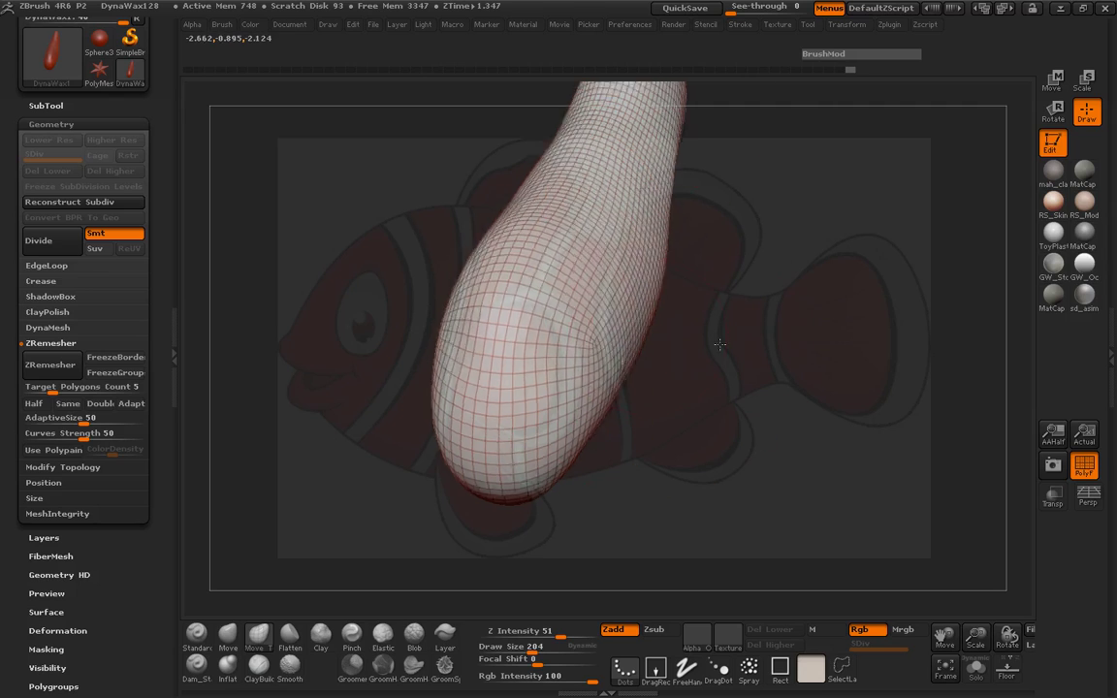
Realign the side view of the fish body over the clown fish reference.
mouse_move(669, 339)
mouse_down()
mouse_move(449, 270)
mouse_move(403, 242)
mouse_up()
drag(686, 278, 677, 261)
mouse_move(733, 243)
mouse_down()
mouse_move(718, 225)
mouse_move(767, 201)
mouse_up()
drag(785, 362, 863, 344)
mouse_move(723, 279)
mouse_down()
mouse_move(705, 256)
mouse_move(703, 217)
mouse_up()
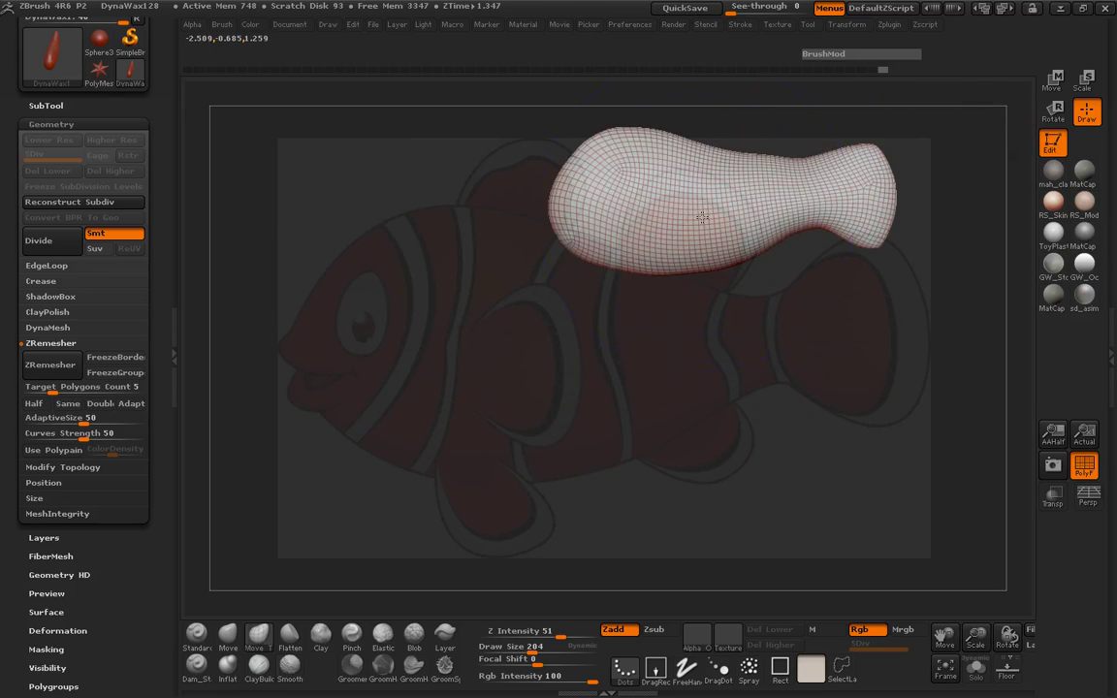
mouse_move(640, 297)
alt+mouse_down()
mouse_move(543, 474)
mouse_move(562, 604)
alt+mouse_up()
mouse_move(642, 464)
alt+mouse_down()
mouse_move(619, 604)
mouse_move(608, 595)
mouse_move(618, 588)
alt+mouse_up()
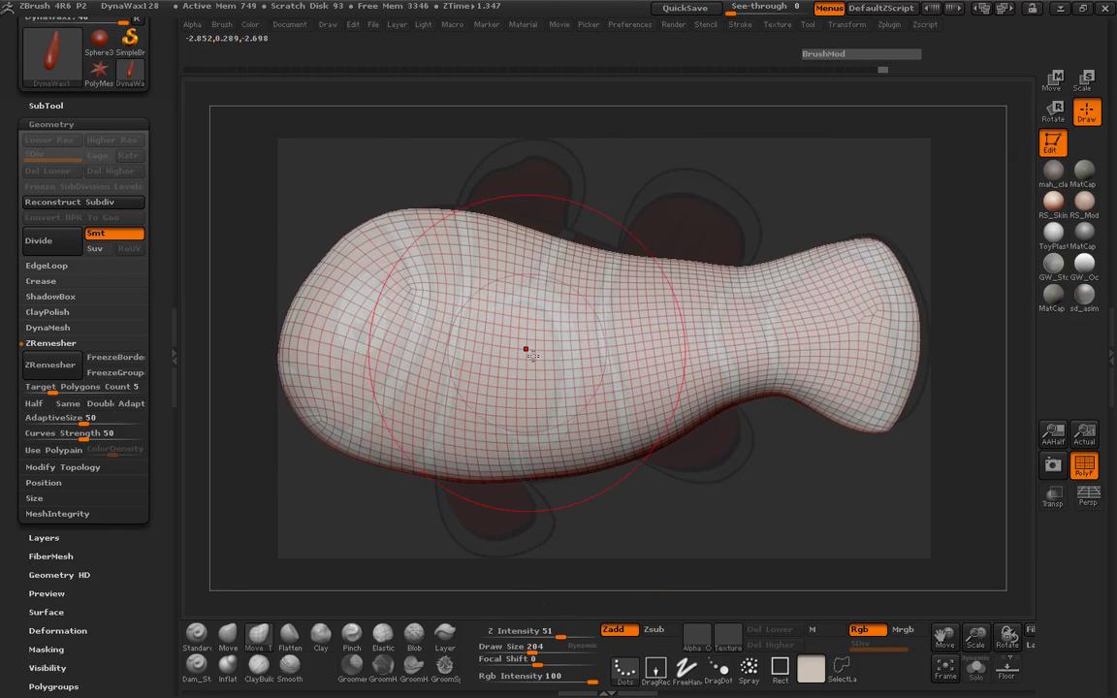
Raise the upper back slightly, then refine the tail fin outline at draw size 135.
drag(528, 263, 544, 252)
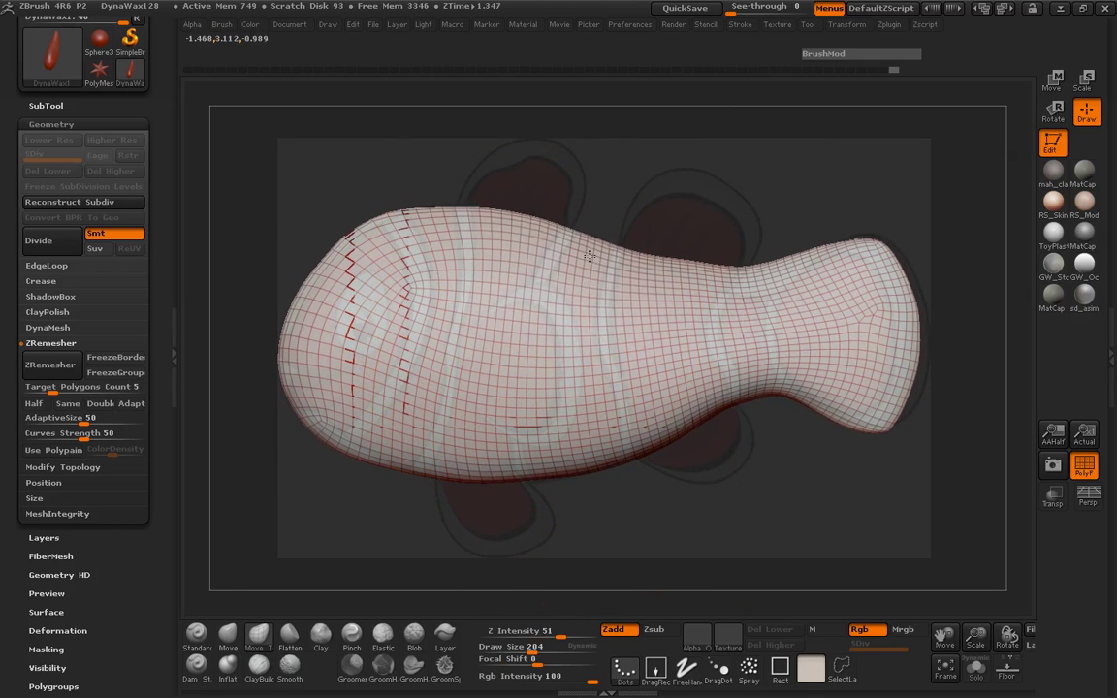
key(space)
mouse_move(863, 275)
mouse_down()
mouse_move(880, 274)
mouse_move(909, 327)
mouse_up()
mouse_move(898, 396)
mouse_down()
mouse_move(909, 401)
mouse_move(872, 417)
mouse_move(836, 408)
mouse_up()
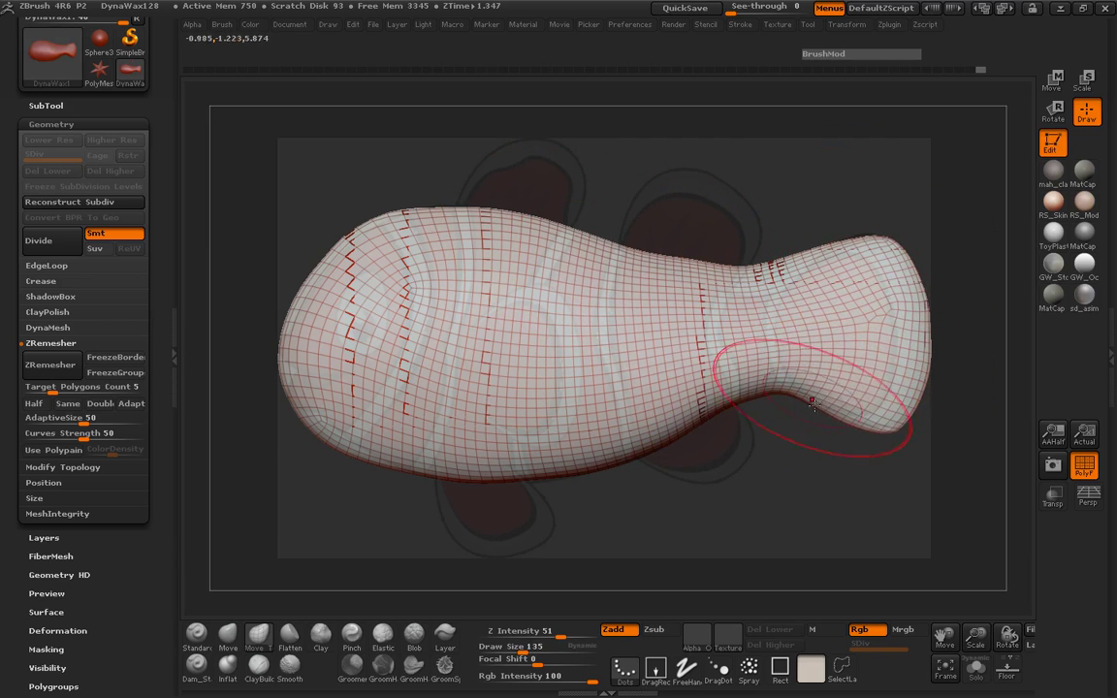
Reshape the head, back and tail base to narrow the body before the fin, and smooth the upper back.
click(753, 471)
mouse_move(350, 268)
mouse_down()
mouse_move(307, 328)
mouse_move(307, 367)
mouse_up()
drag(450, 240, 460, 260)
drag(518, 246, 537, 266)
mouse_move(569, 252)
mouse_down()
mouse_move(588, 272)
mouse_move(636, 278)
mouse_up()
drag(742, 275, 772, 303)
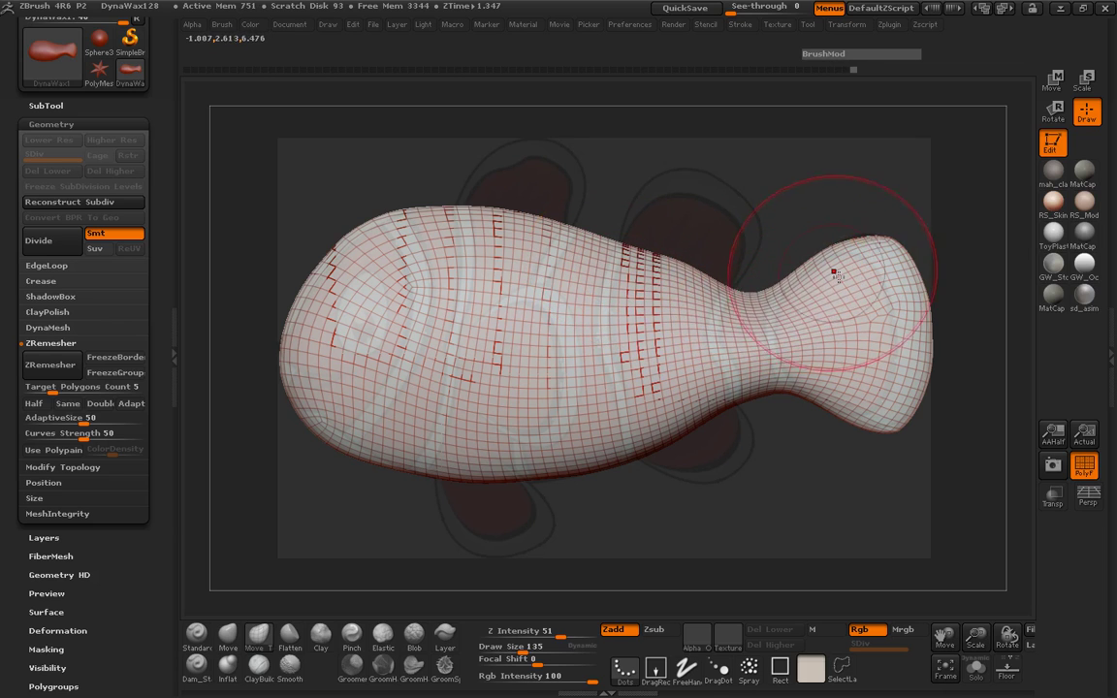
drag(835, 272, 832, 263)
mouse_move(644, 289)
shift+mouse_down()
mouse_move(696, 295)
mouse_move(521, 241)
mouse_move(420, 252)
shift+mouse_up()
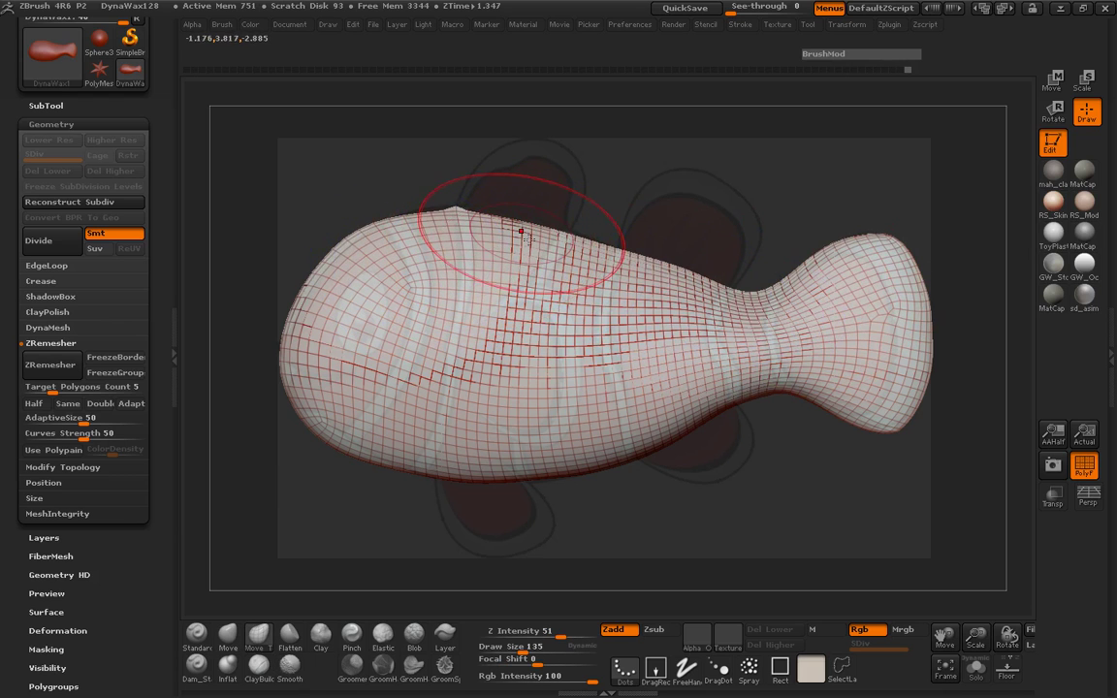
shift+drag(553, 225, 382, 206)
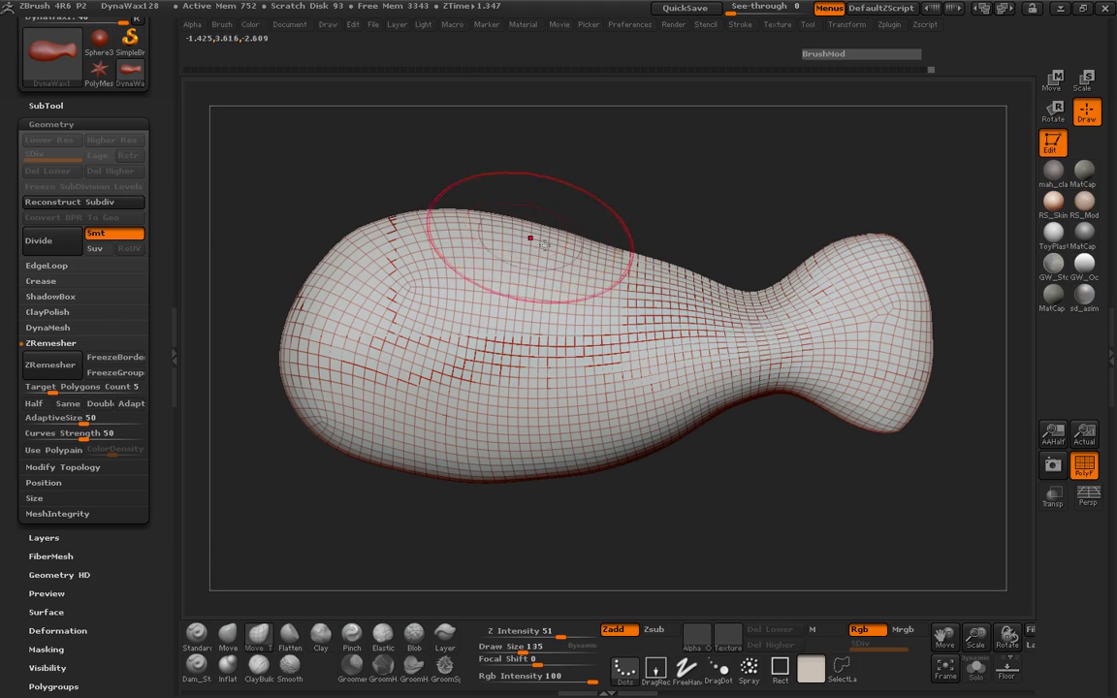
Refine the upper back contour, show the clown fish reference again, and adjust the snout area.
mouse_move(533, 236)
mouse_down()
mouse_move(536, 223)
mouse_move(561, 226)
mouse_up()
drag(702, 243, 705, 239)
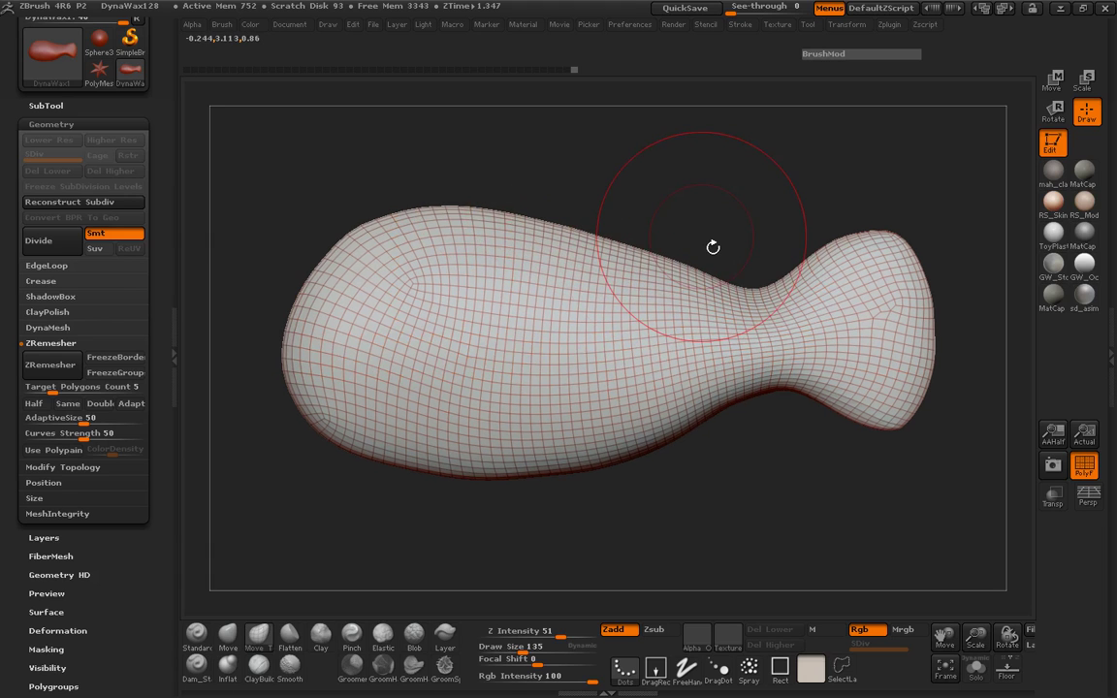
key(ctrl+z)
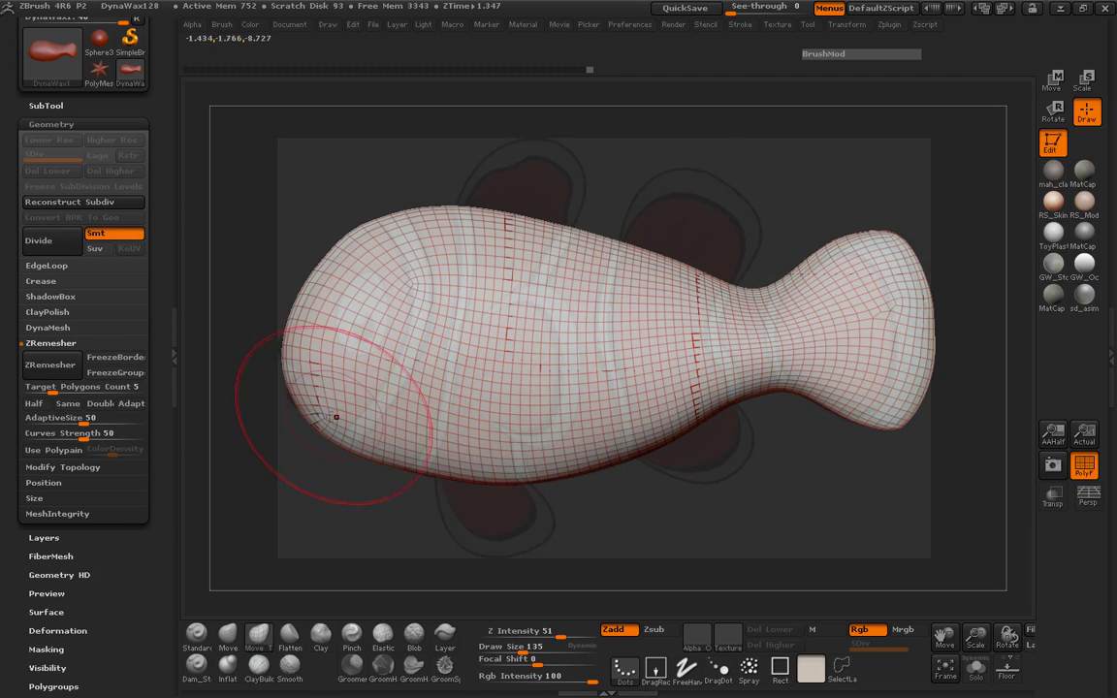
drag(294, 377, 344, 289)
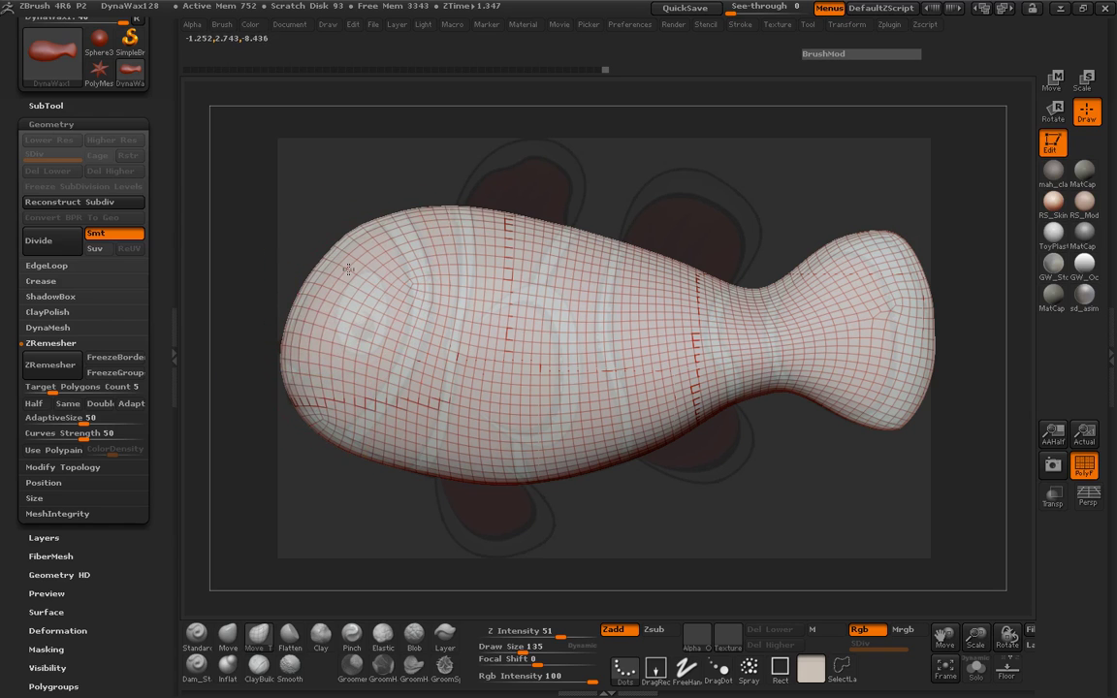
Hide the clown fish reference and refine the thickness and side surfaces of the tail fin and tail base.
mouse_move(582, 194)
mouse_down()
mouse_move(606, 192)
mouse_move(624, 230)
mouse_move(790, 279)
mouse_move(707, 389)
mouse_move(670, 369)
mouse_move(739, 447)
mouse_move(753, 443)
mouse_up()
mouse_move(620, 286)
shift+mouse_down()
mouse_move(634, 307)
mouse_move(624, 326)
shift+mouse_up()
mouse_move(310, 311)
mouse_down()
mouse_move(399, 346)
mouse_move(505, 339)
mouse_move(495, 277)
mouse_up()
mouse_move(387, 402)
mouse_down()
mouse_move(322, 410)
mouse_move(410, 415)
mouse_move(423, 233)
mouse_move(429, 304)
mouse_move(449, 289)
mouse_move(572, 276)
mouse_move(689, 289)
mouse_up()
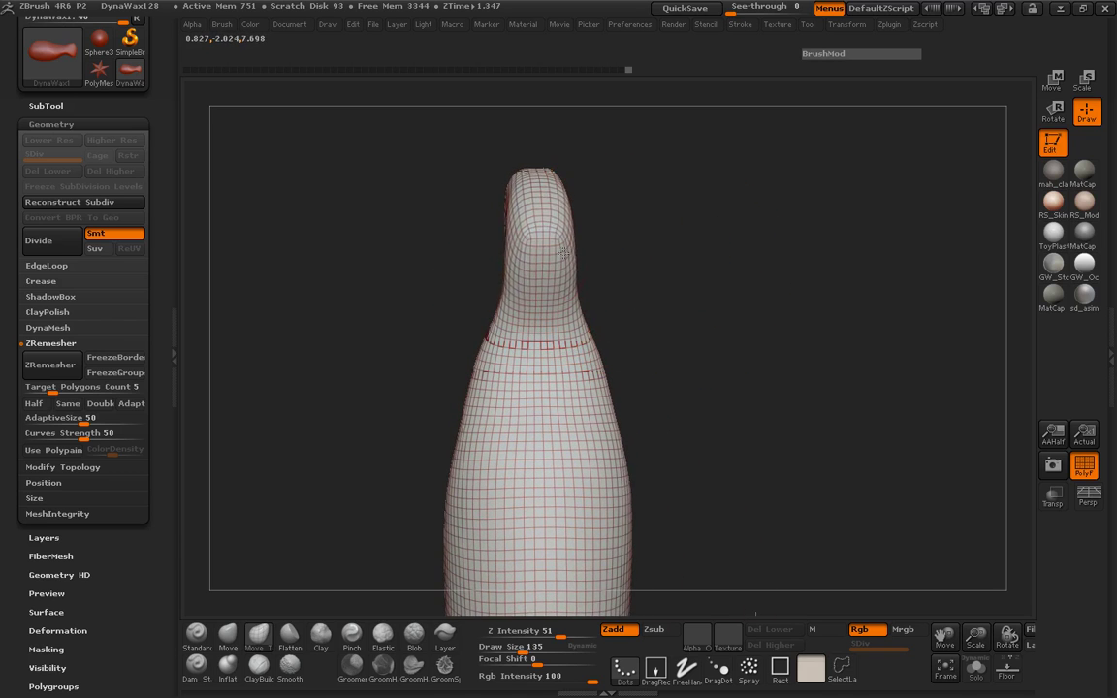
mouse_move(533, 255)
mouse_down()
mouse_move(643, 305)
mouse_move(660, 276)
mouse_move(728, 305)
mouse_move(563, 283)
mouse_move(635, 254)
mouse_move(643, 284)
mouse_move(628, 290)
mouse_up()
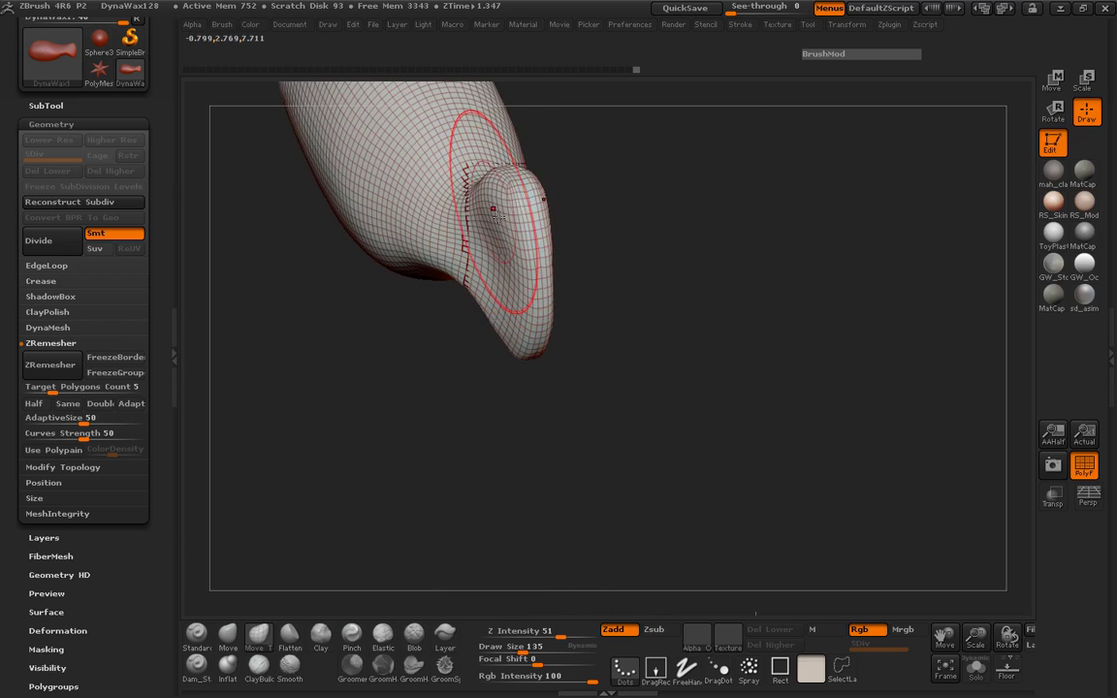
mouse_move(579, 229)
mouse_down()
mouse_move(370, 337)
mouse_move(370, 370)
mouse_move(454, 462)
mouse_move(529, 400)
mouse_up()
mouse_move(713, 325)
shift+mouse_down()
mouse_move(690, 368)
mouse_move(616, 437)
mouse_move(577, 432)
shift+mouse_up()
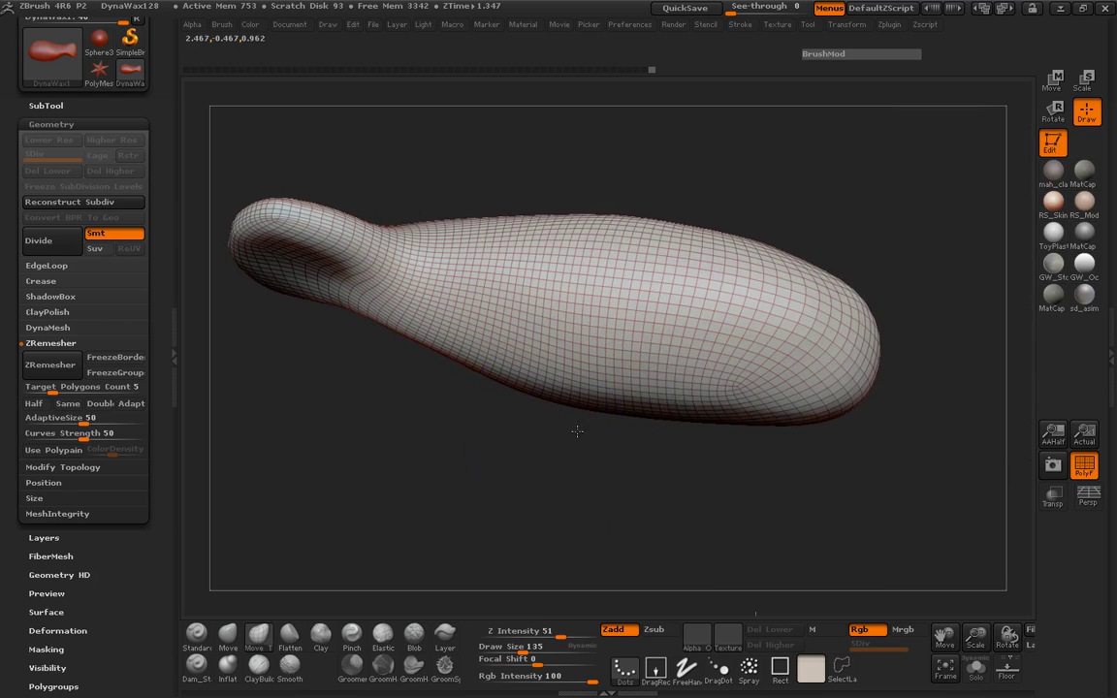
Refine the width and roundness of the head and belly, and bring the fish body back to a side view.
mouse_move(640, 415)
mouse_down()
mouse_move(579, 474)
mouse_move(374, 474)
mouse_move(812, 376)
mouse_move(860, 402)
mouse_move(843, 335)
mouse_move(737, 344)
mouse_move(713, 314)
mouse_up()
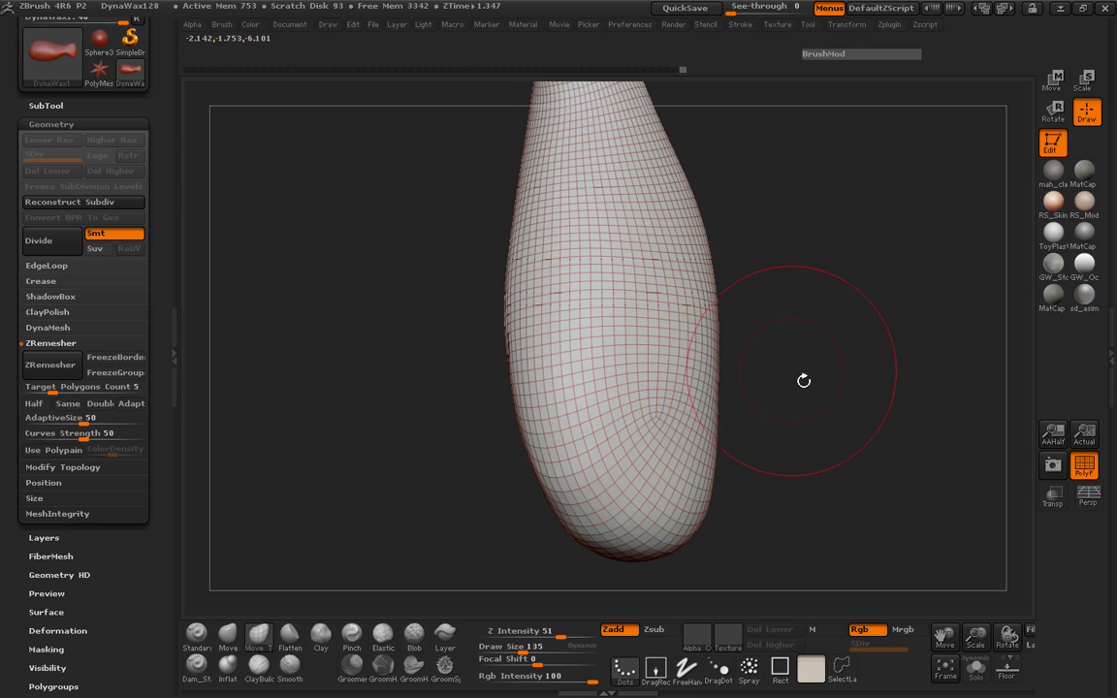
mouse_move(804, 381)
mouse_down()
mouse_move(621, 375)
mouse_move(703, 411)
mouse_up()
key(shift)
mouse_move(559, 339)
mouse_down()
mouse_move(698, 407)
mouse_move(806, 419)
mouse_move(904, 308)
mouse_up()
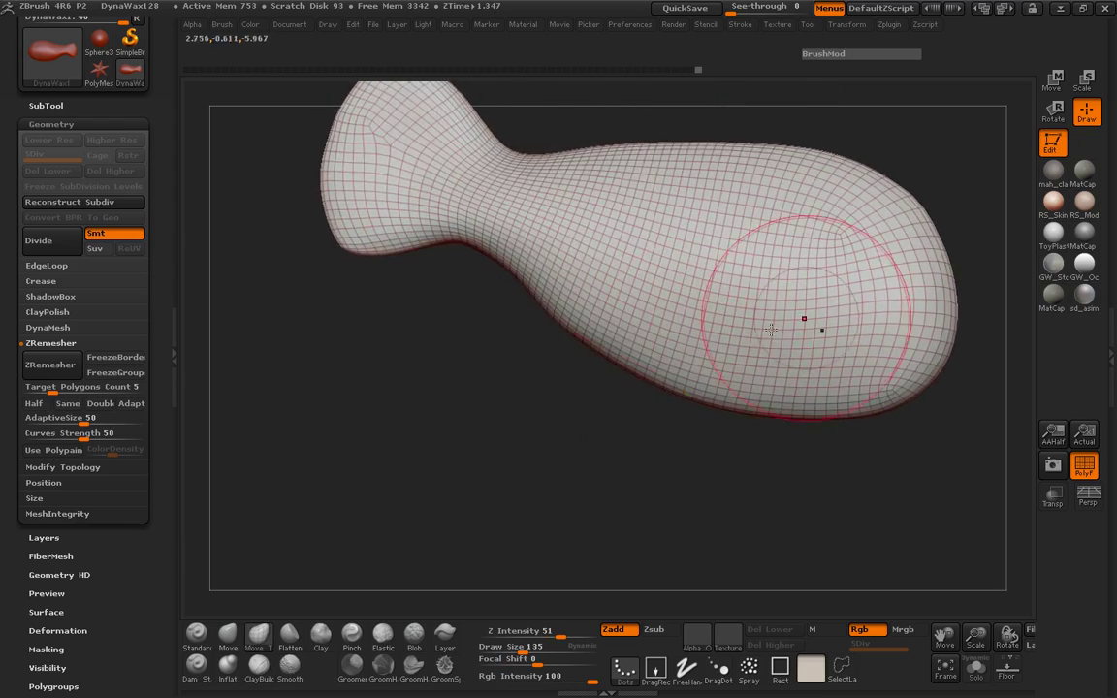
drag(417, 388, 362, 365)
alt+drag(545, 402, 324, 426)
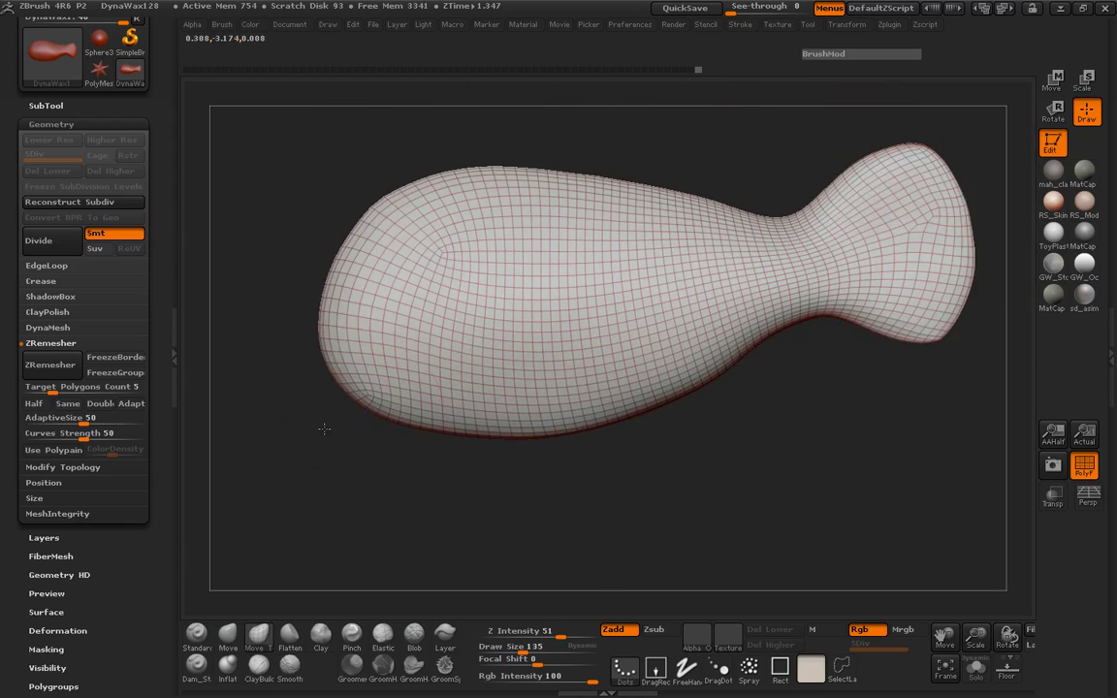
mouse_move(716, 448)
mouse_down()
mouse_move(751, 455)
mouse_move(698, 458)
mouse_move(654, 412)
mouse_move(667, 412)
mouse_move(705, 338)
mouse_move(787, 327)
mouse_move(751, 447)
mouse_up()
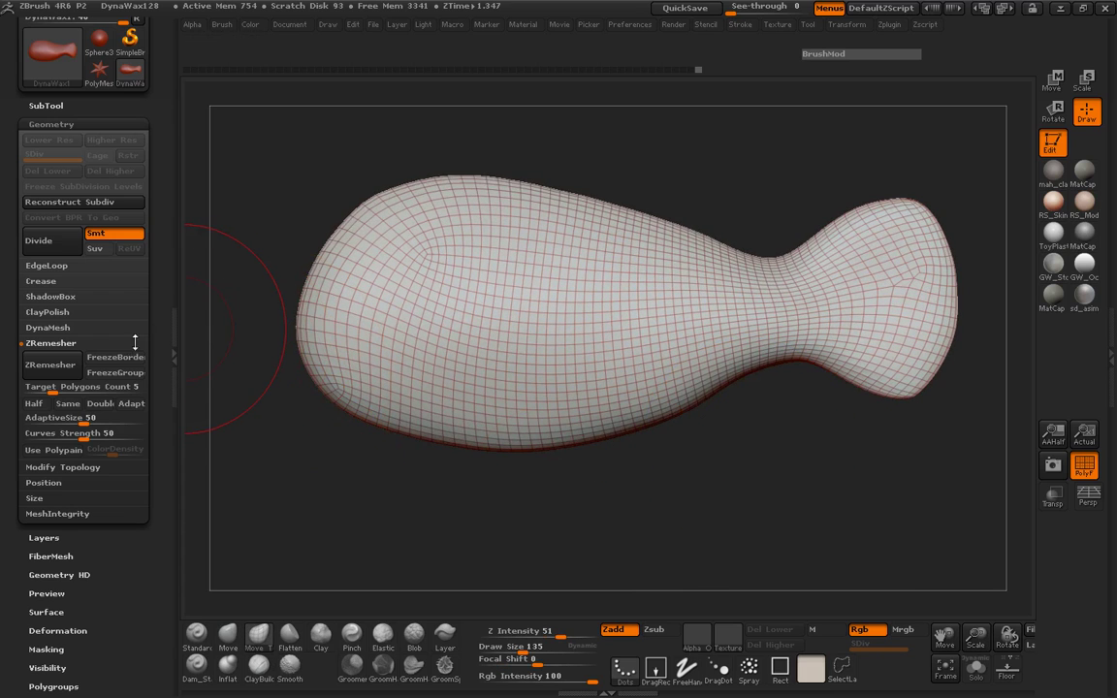
Convert the fish body to a DynaMesh at resolution 128 and turn off the polygon wireframe display.
click(39, 345)
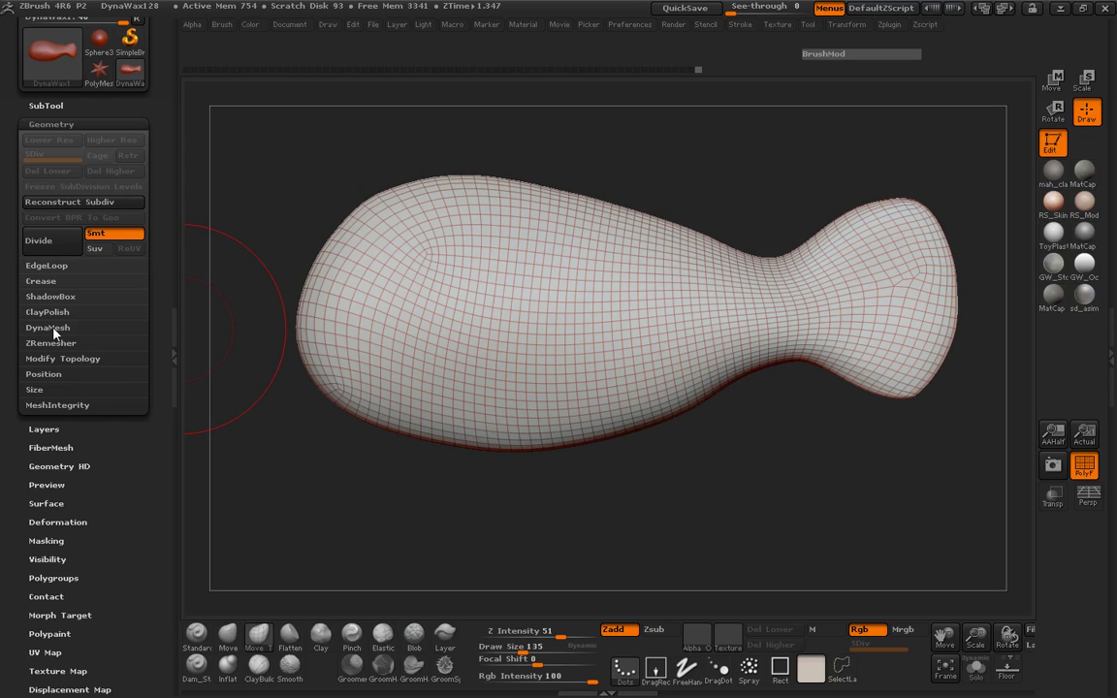
click(47, 328)
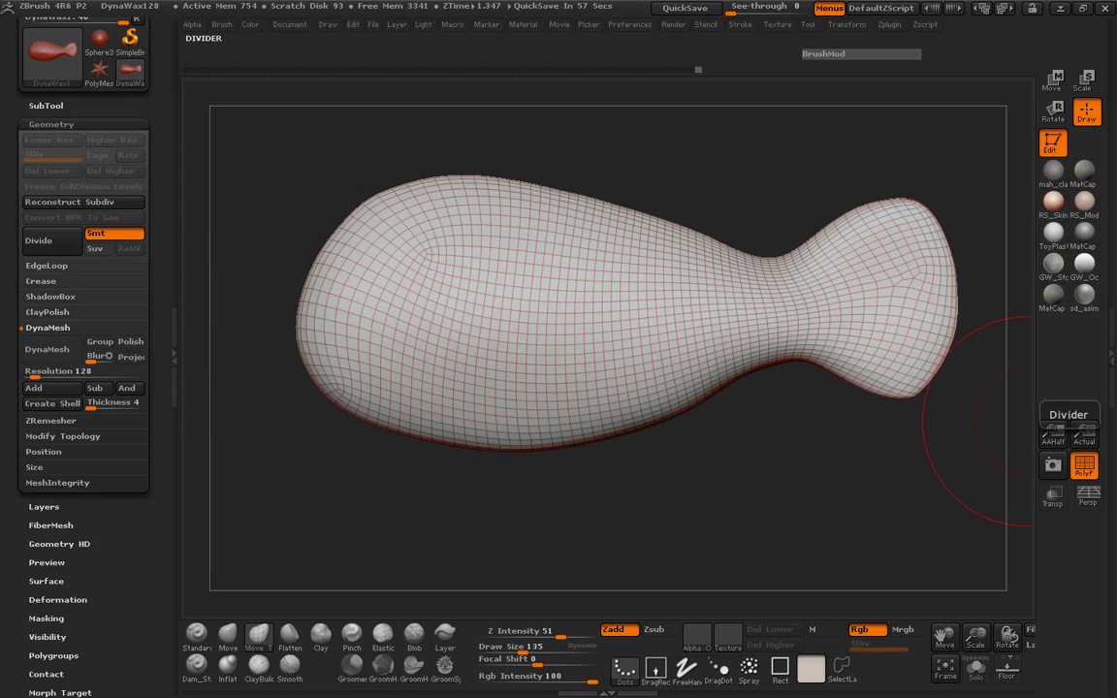
click(48, 349)
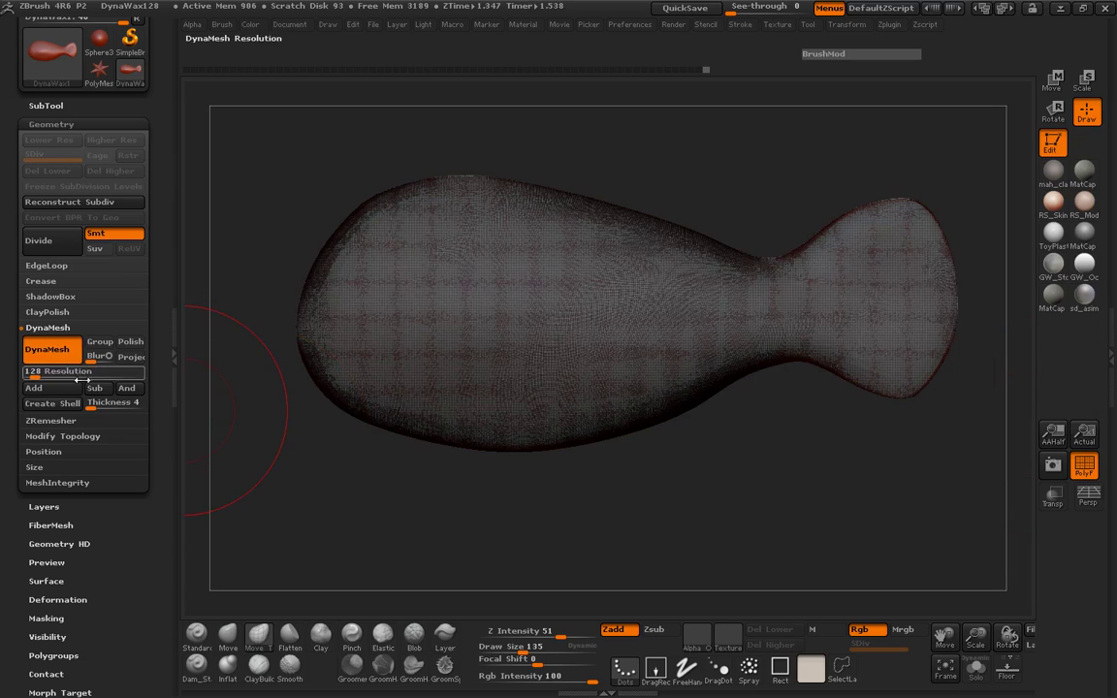
drag(303, 451, 378, 453)
mouse_move(507, 448)
mouse_down()
mouse_move(666, 449)
mouse_move(499, 449)
mouse_up()
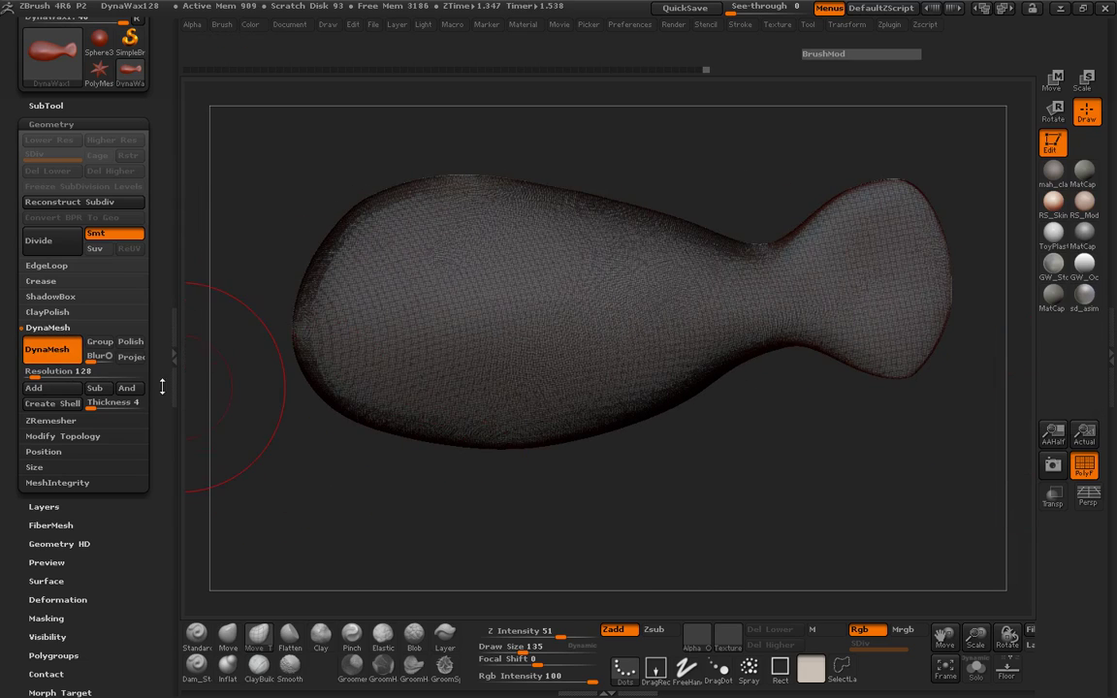
alt+drag(256, 229, 276, 270)
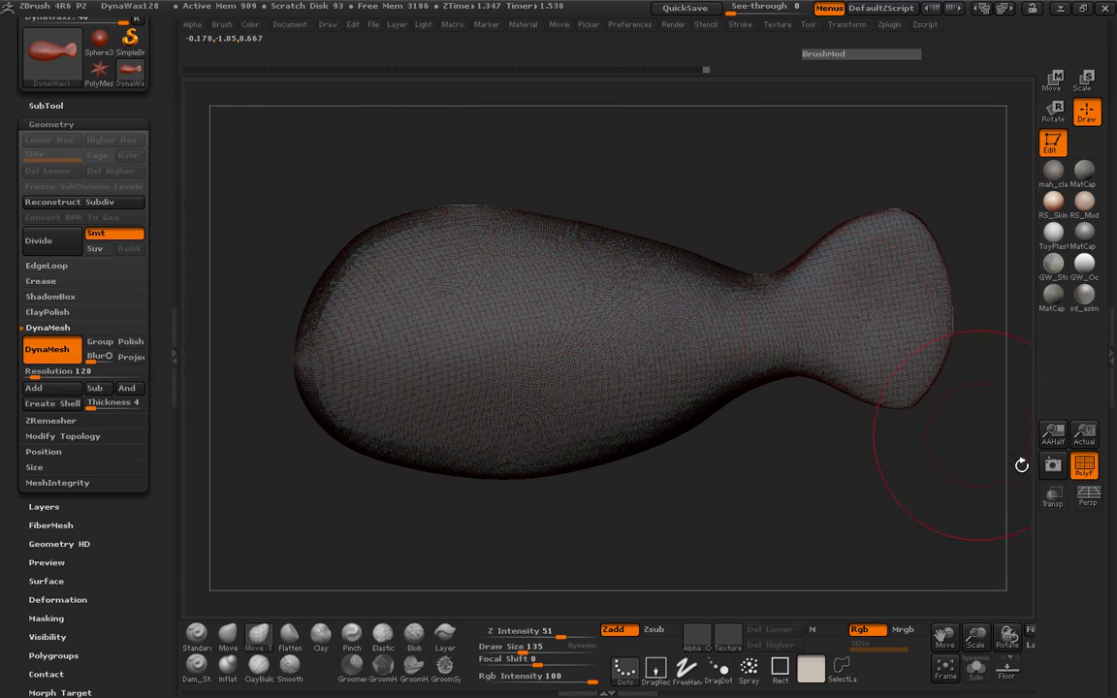
click(1086, 467)
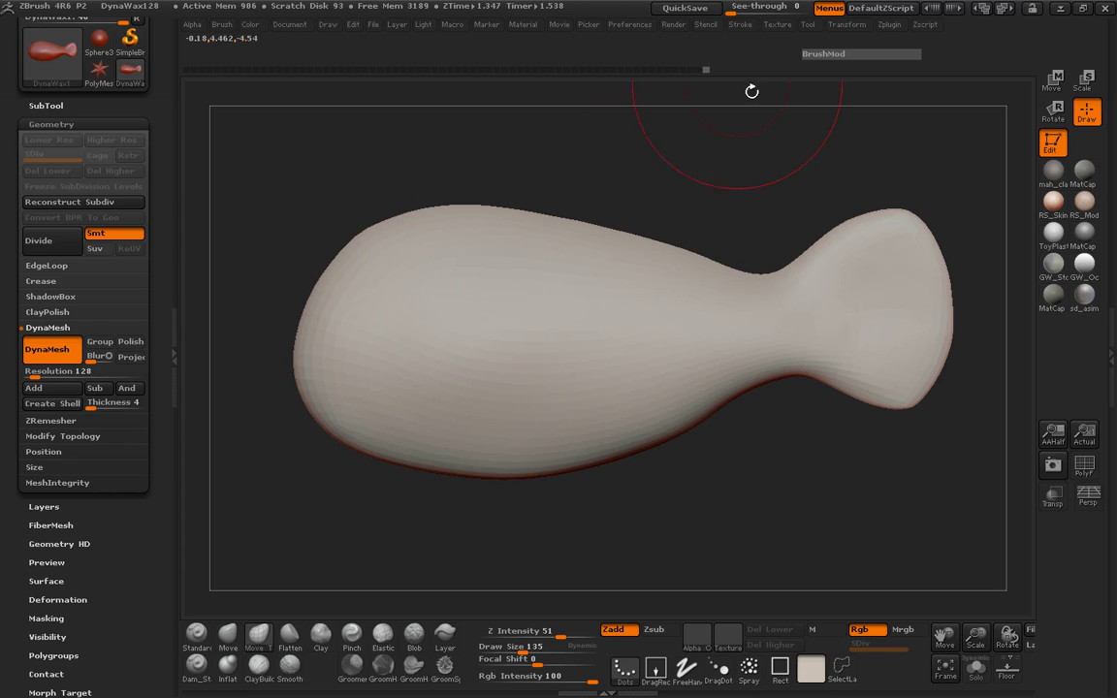
Start saving the fish tool as a new file and browse to Program Files (x86)\Pixologic\ZBrush 4R6 on the C: drive.
click(812, 29)
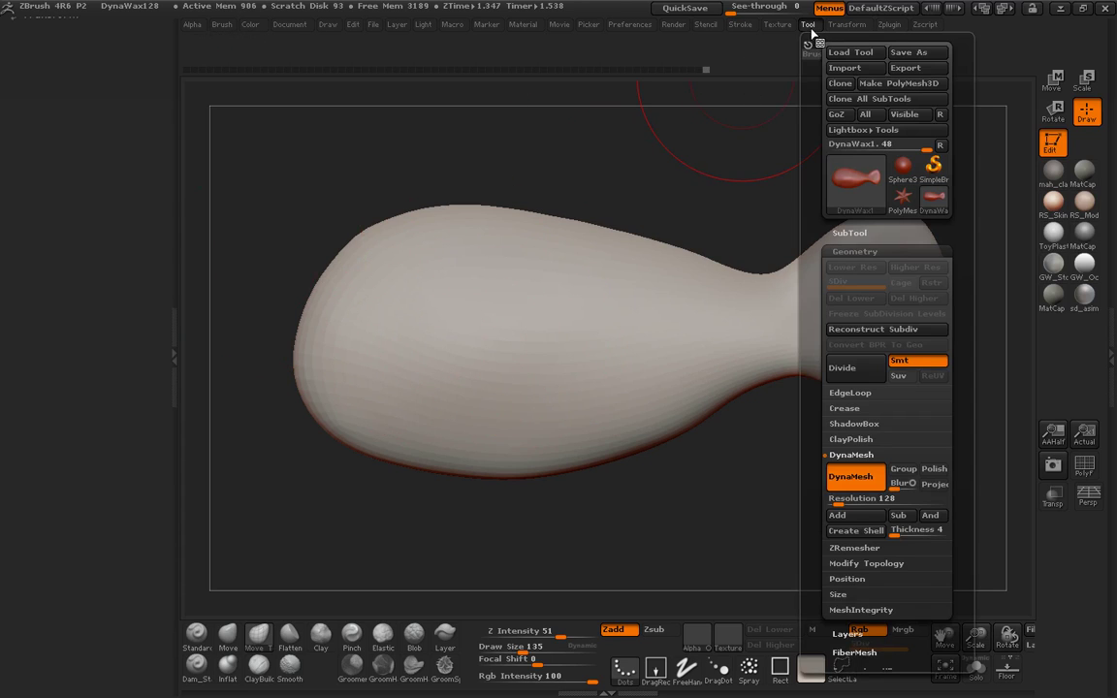
click(908, 52)
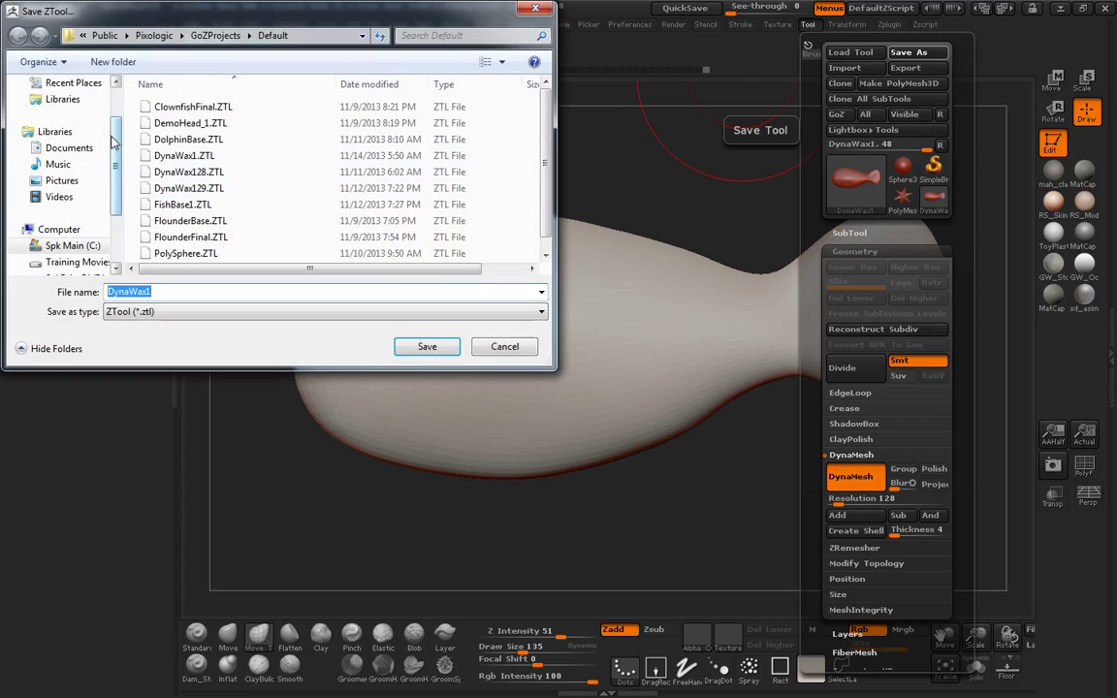
scroll(58, 165, up, 2)
click(62, 106)
click(207, 139)
double_click(207, 138)
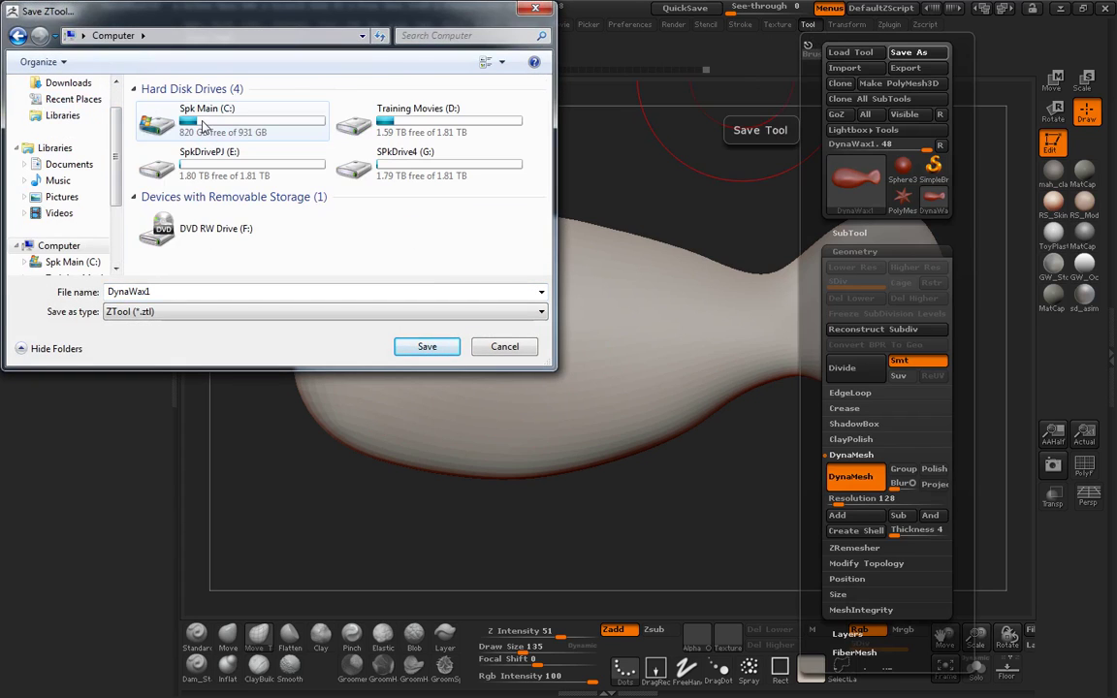
double_click(221, 141)
click(215, 184)
double_click(216, 185)
scroll(204, 199, down, 10)
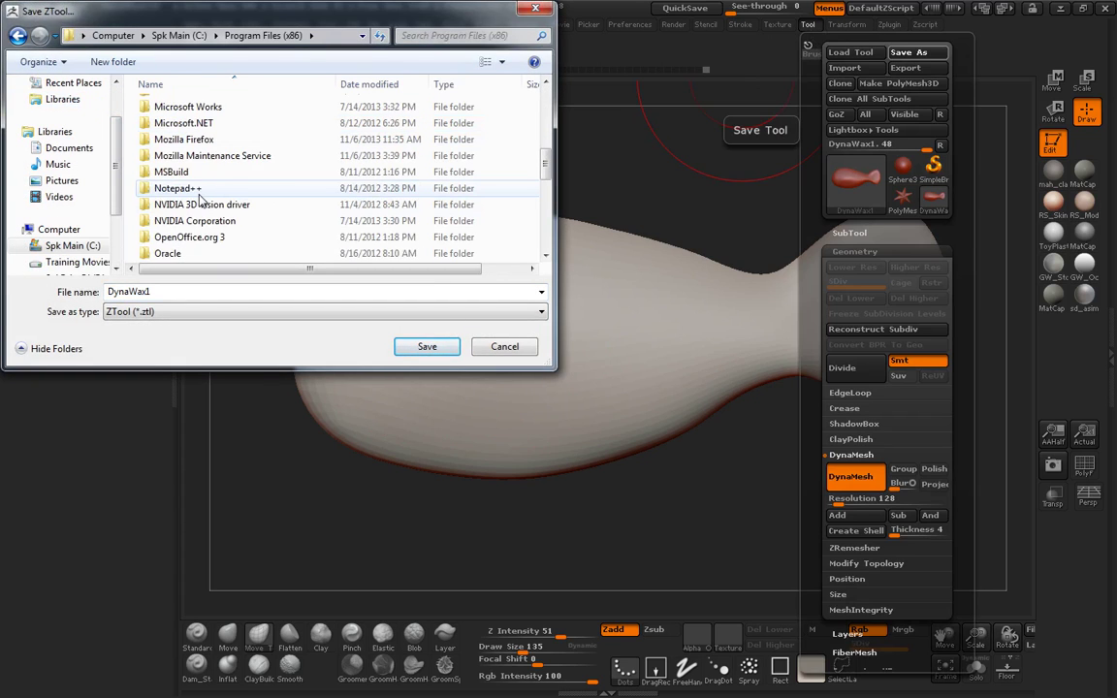
click(184, 172)
double_click(185, 172)
double_click(176, 106)
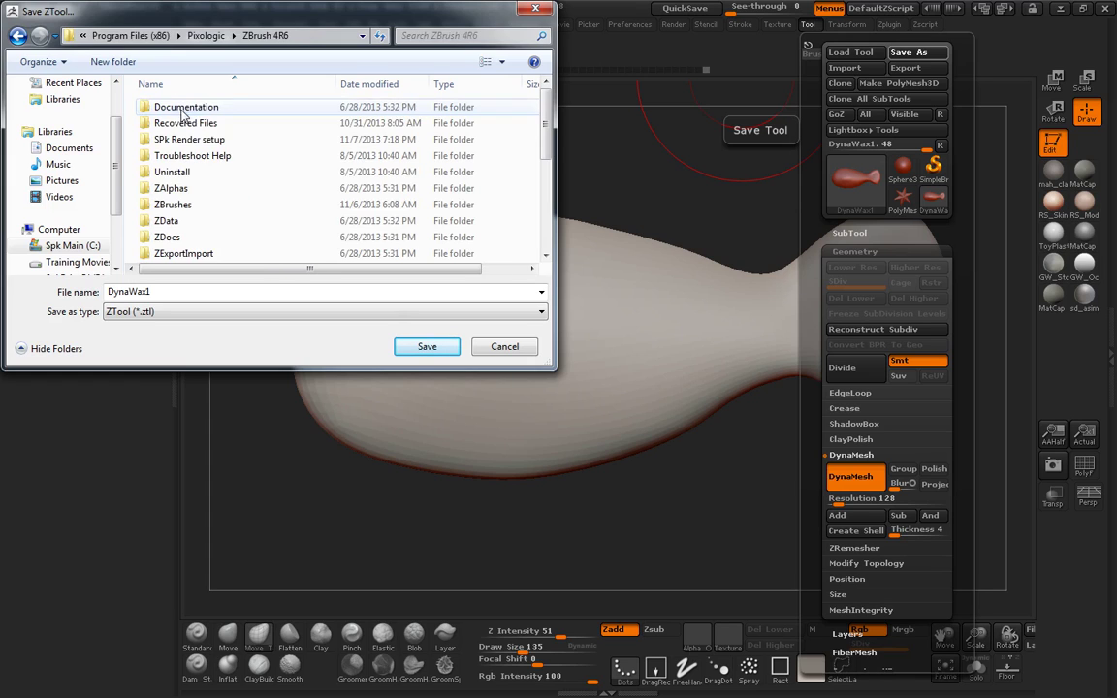
Open the Fish Sculpting Collection folder through ZProjects and Tuts+ as the save location.
scroll(194, 202, down, 4)
scroll(194, 202, up, 3)
scroll(194, 203, down, 3)
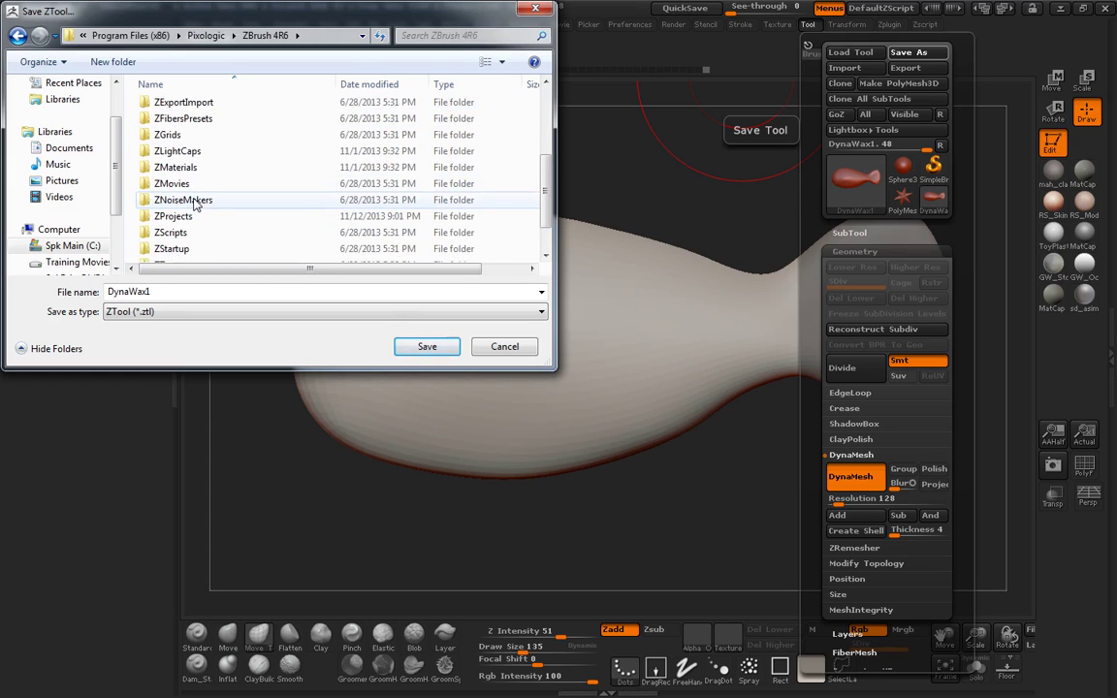
double_click(186, 172)
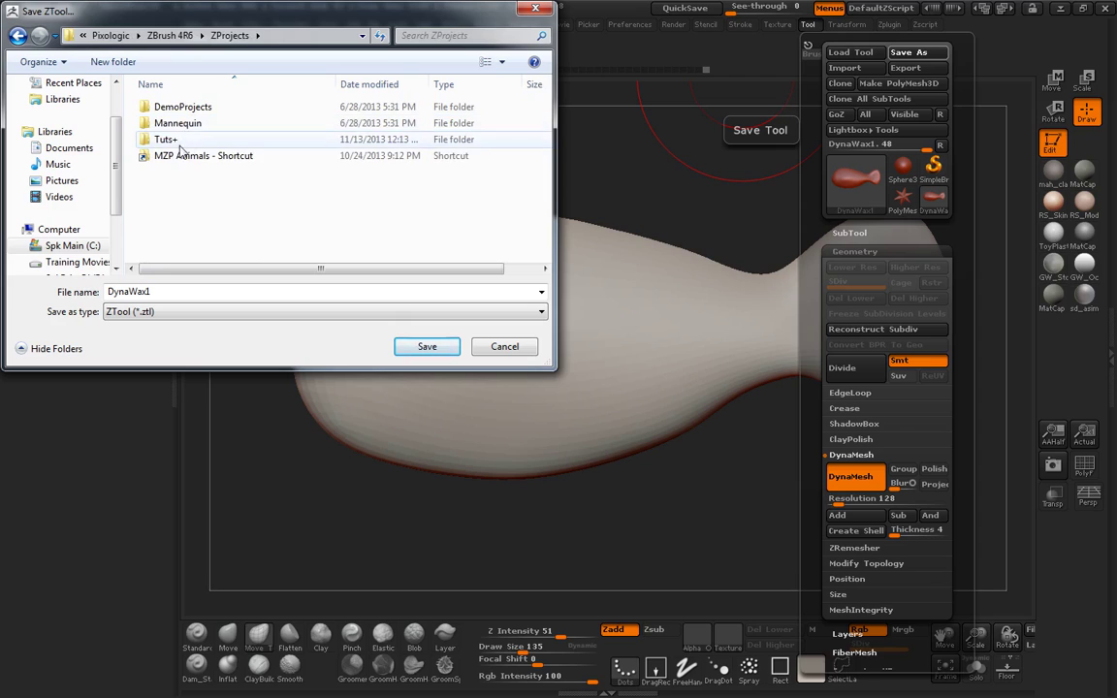
double_click(167, 139)
double_click(175, 123)
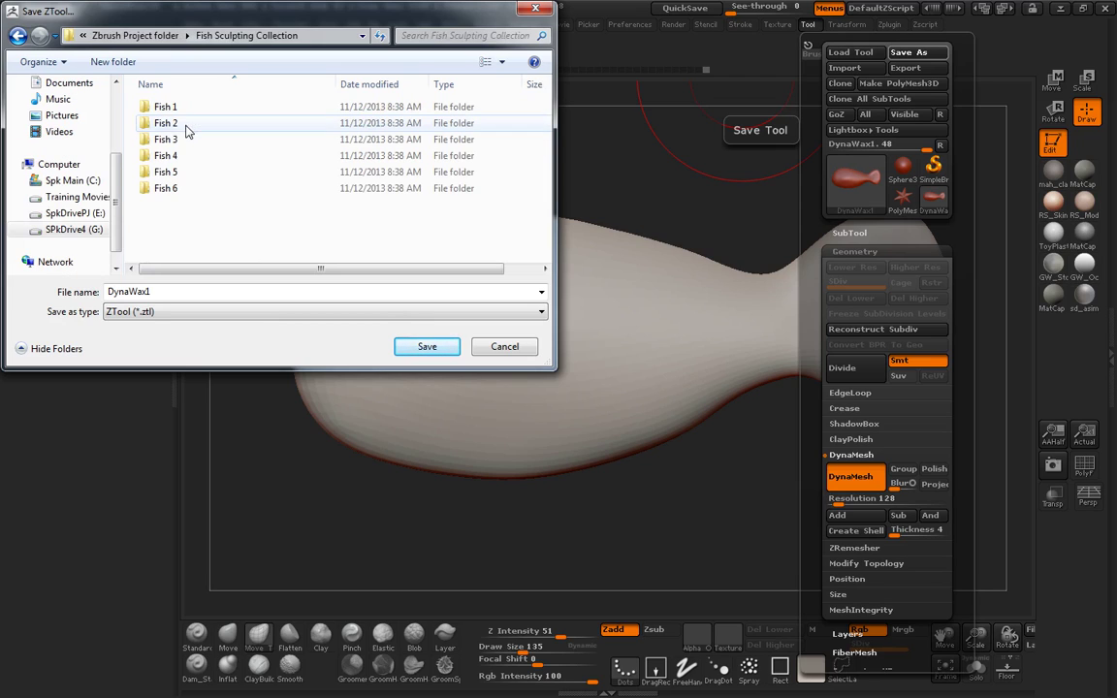
Name the tool file basefishGeo and save it as a ZTool.
double_click(173, 292)
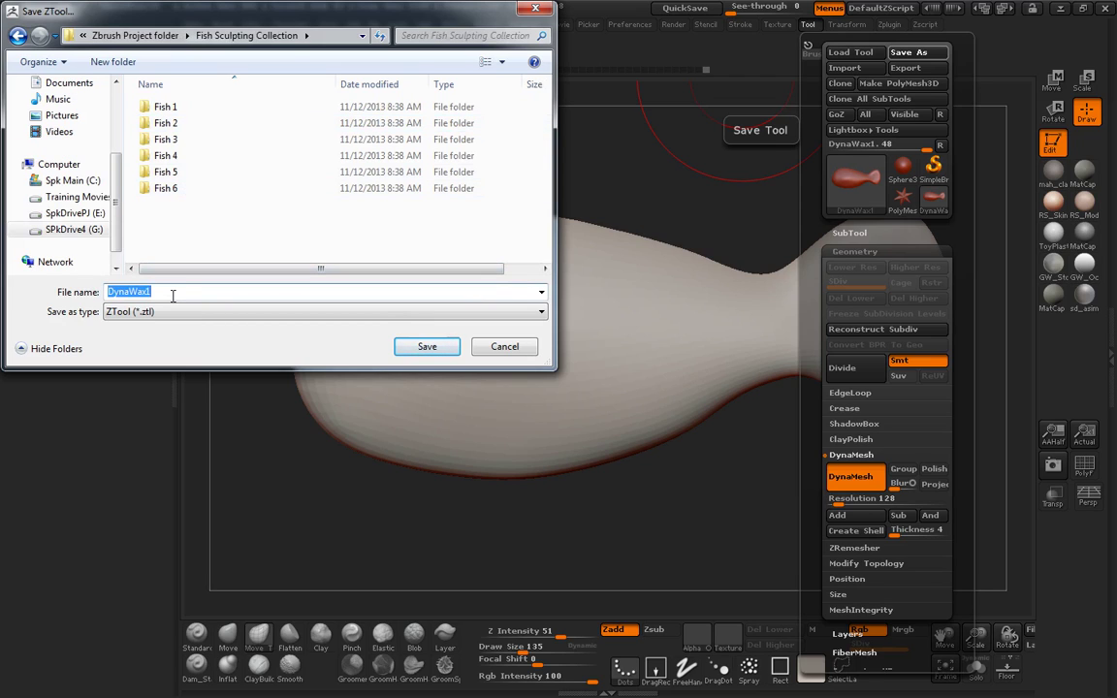
text(basefishGeo)
click(412, 347)
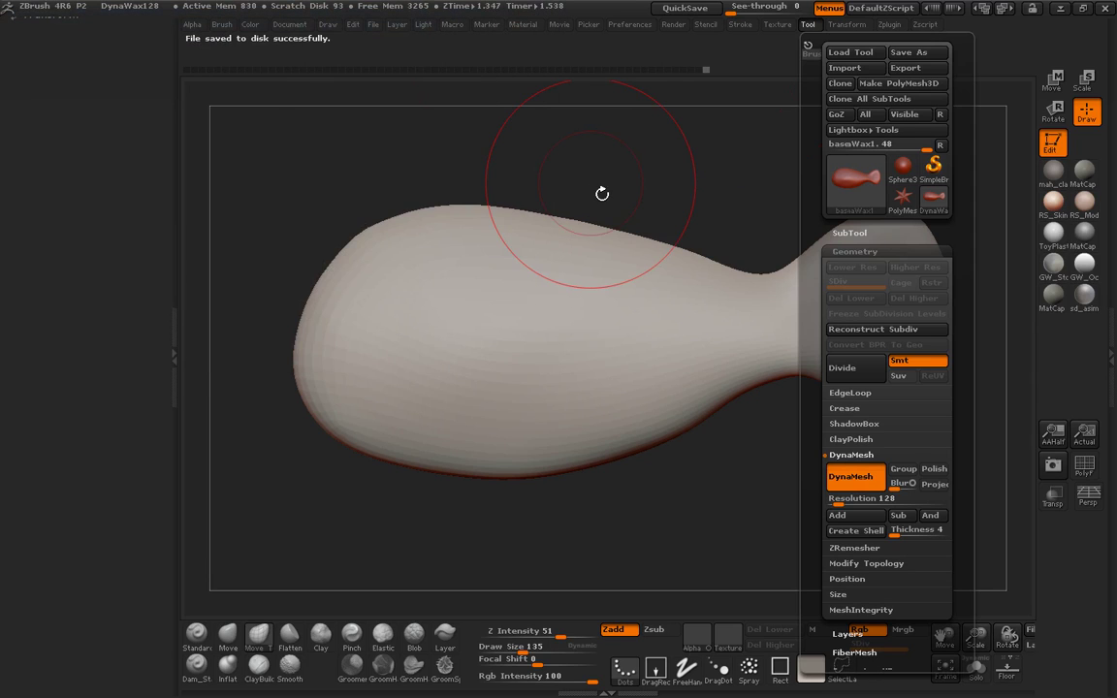
Browse LightBox for the saved basefishGeo.ZTL, going through the Tuts+ project folder to the Fish Sculpting Collection.
key(comma)
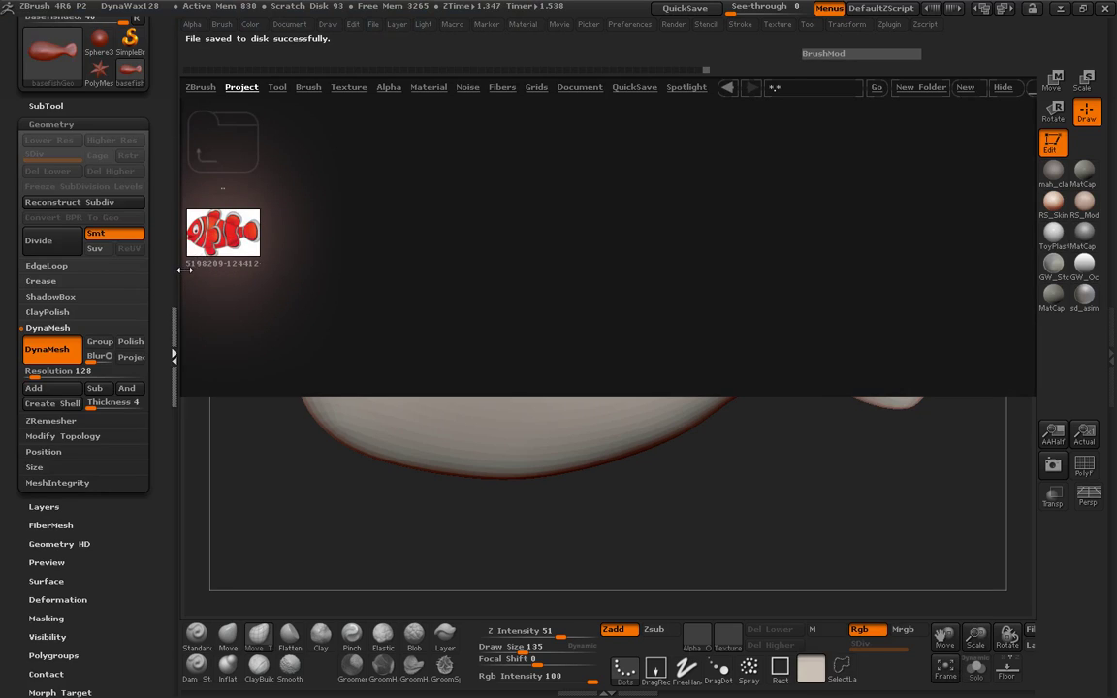
click(177, 265)
double_click(60, 154)
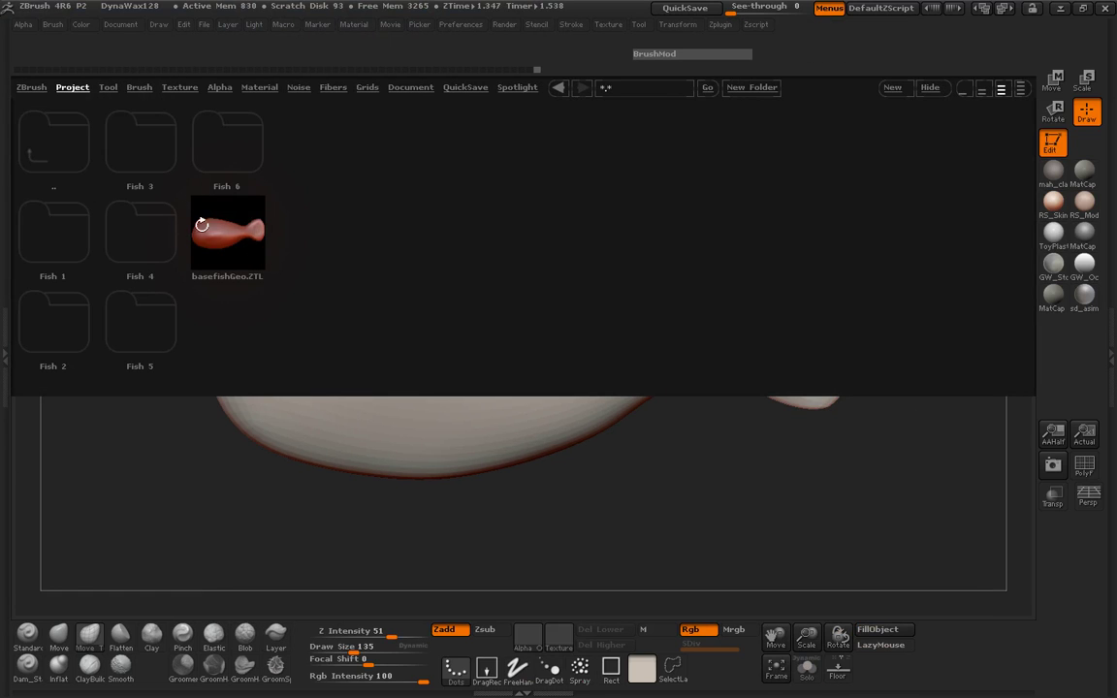
click(67, 158)
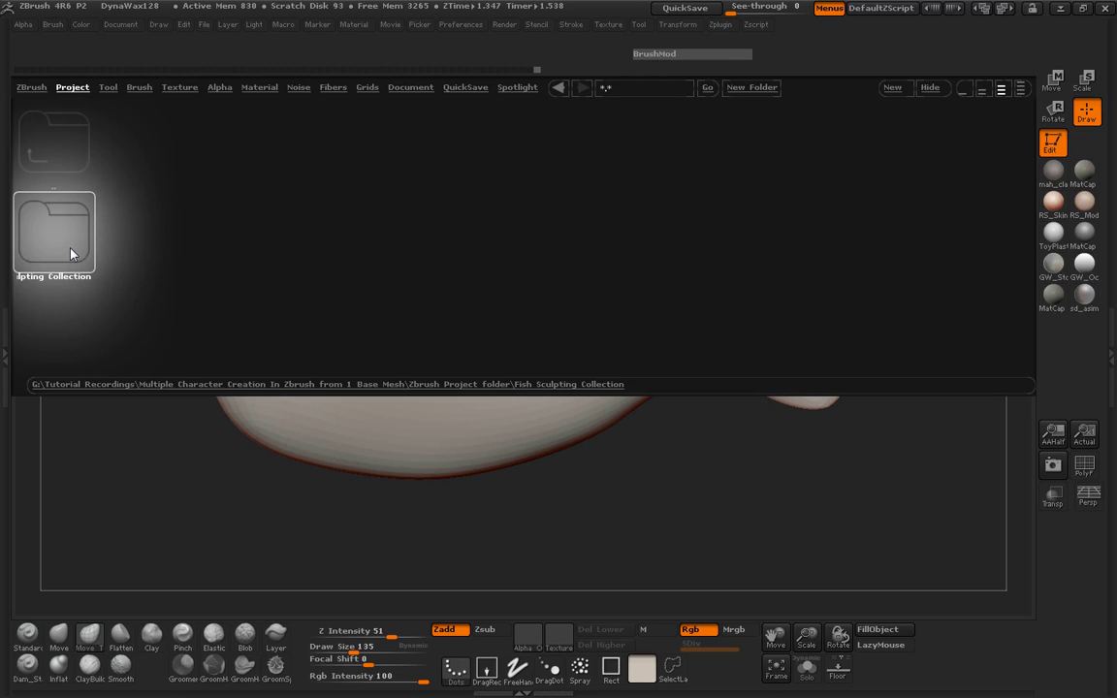
click(60, 155)
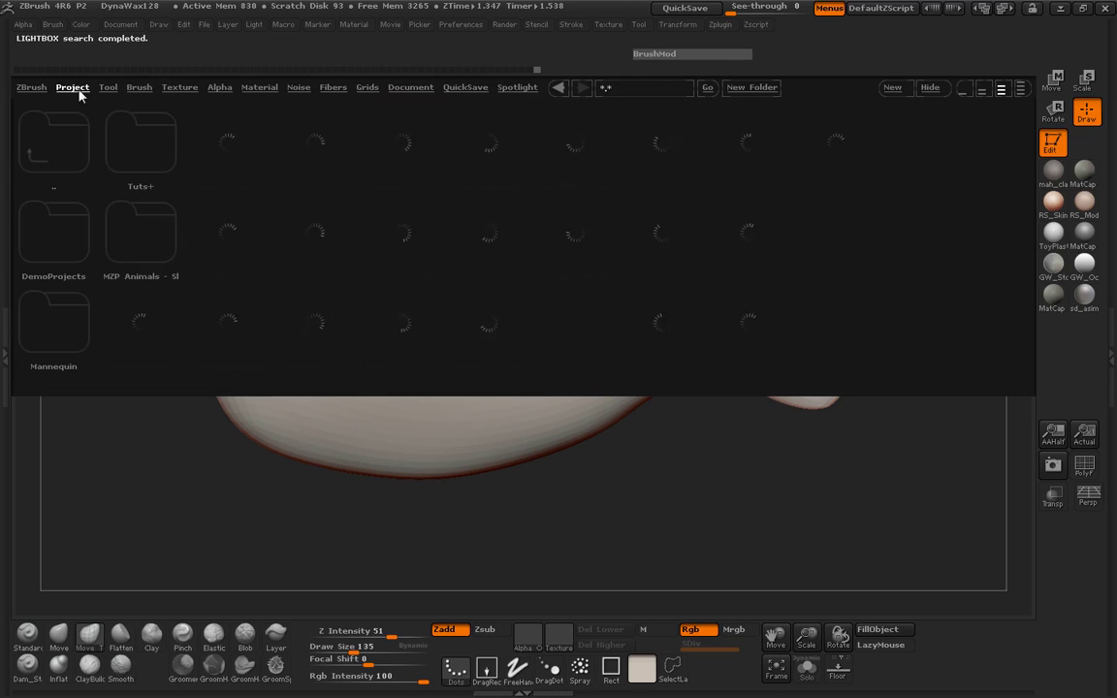
click(145, 150)
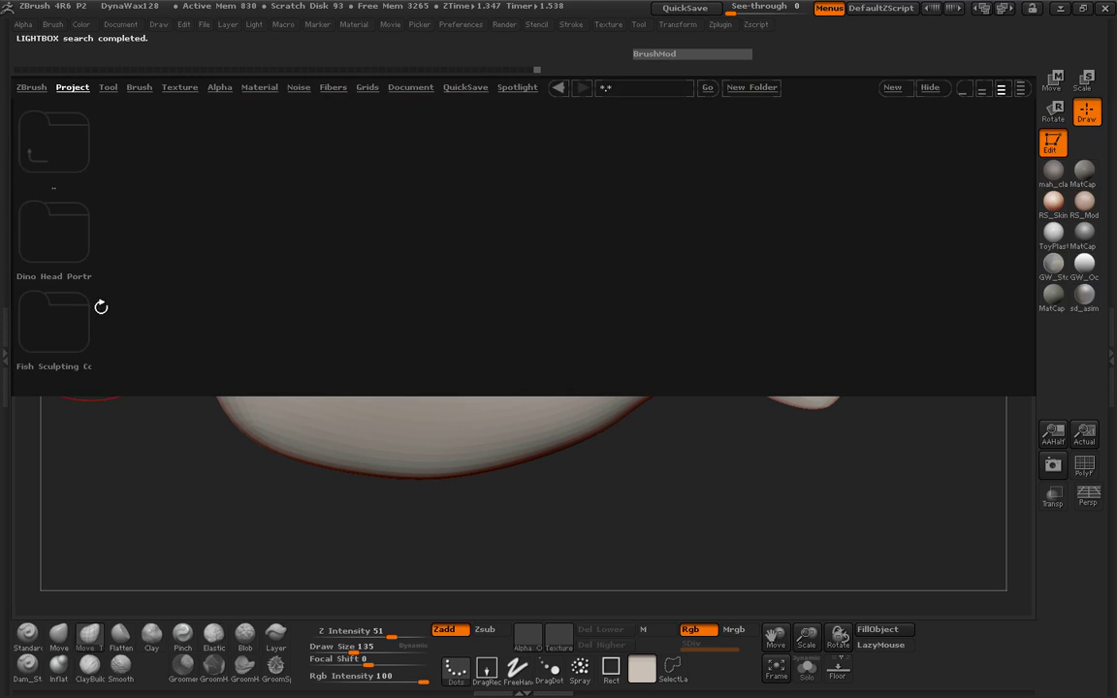
click(55, 301)
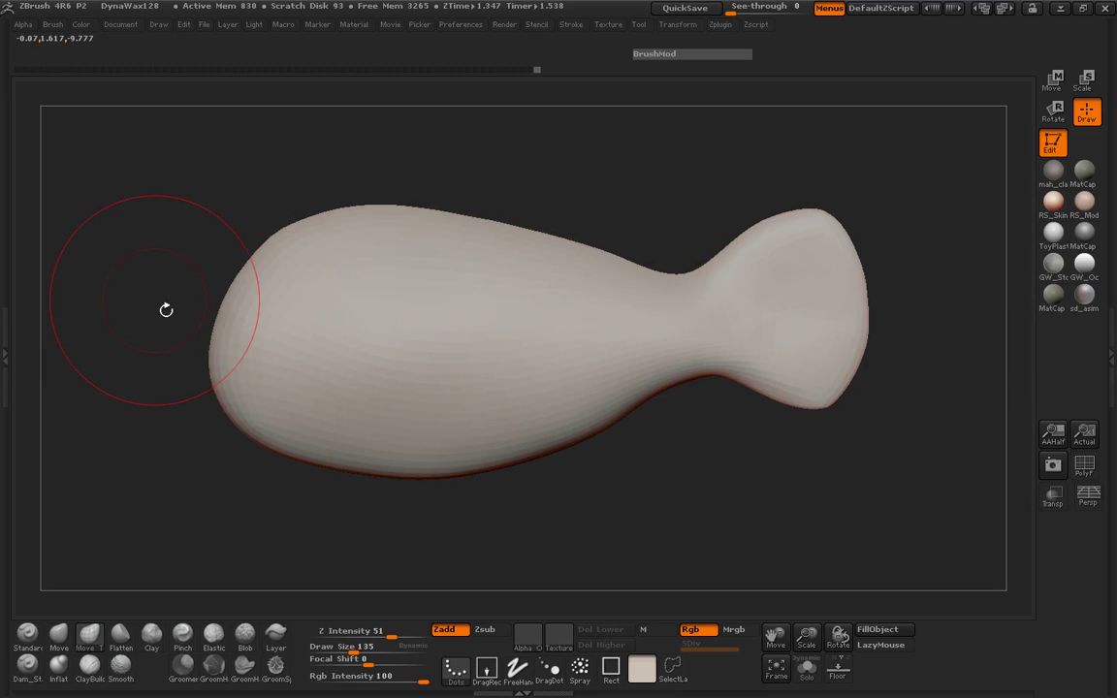
With the fish body in side view, reopen LightBox and load the clown fish reference image.
mouse_move(309, 204)
mouse_down()
mouse_move(546, 170)
mouse_move(554, 198)
mouse_move(621, 245)
mouse_move(587, 311)
mouse_up()
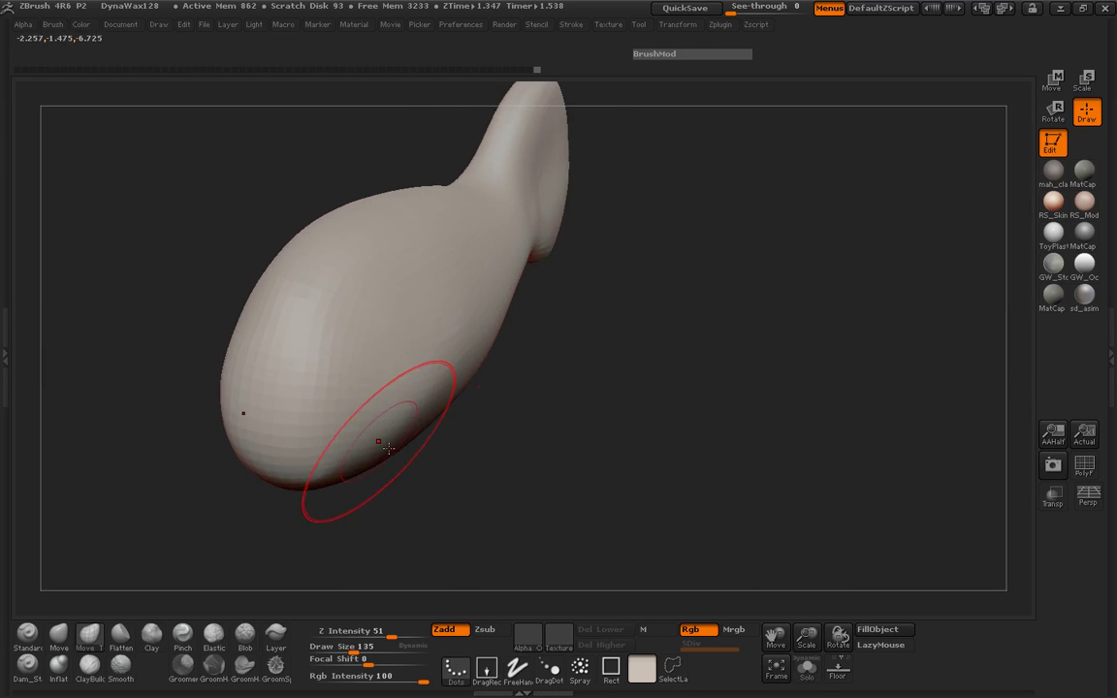
drag(476, 449, 436, 452)
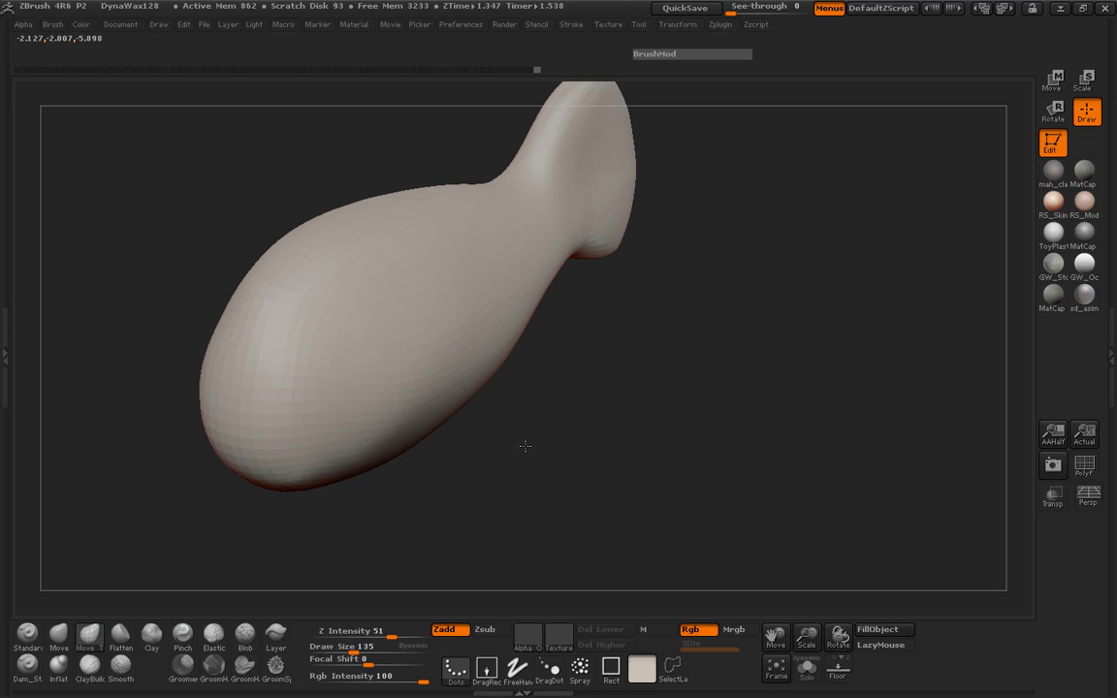
drag(525, 446, 543, 379)
drag(554, 438, 549, 406)
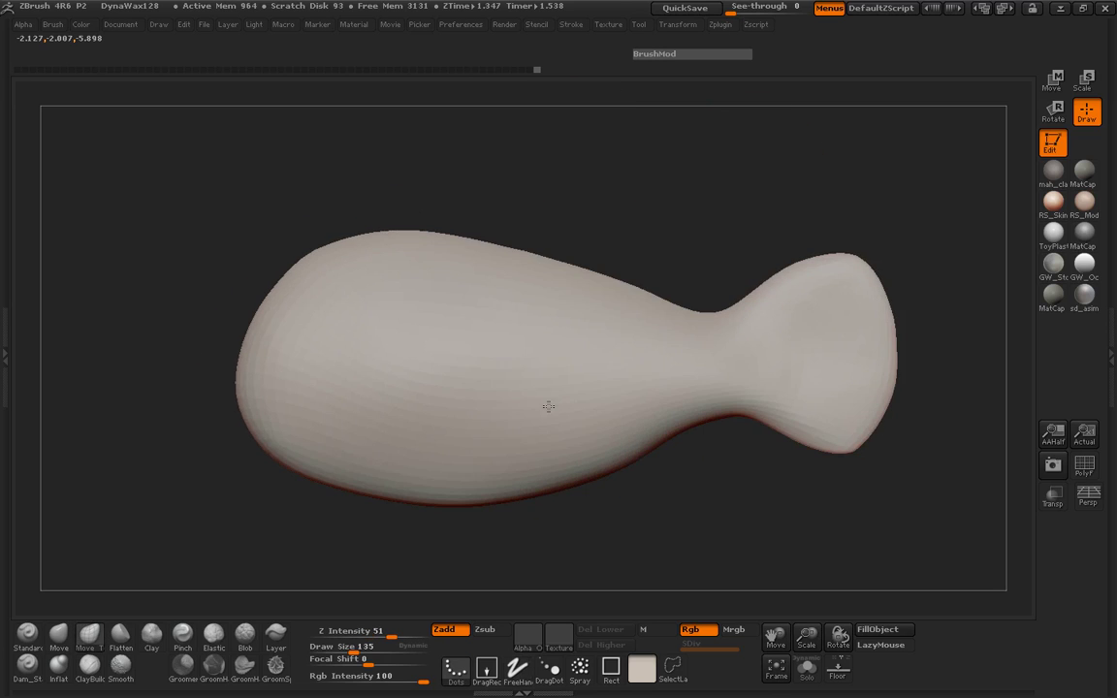
key(comma)
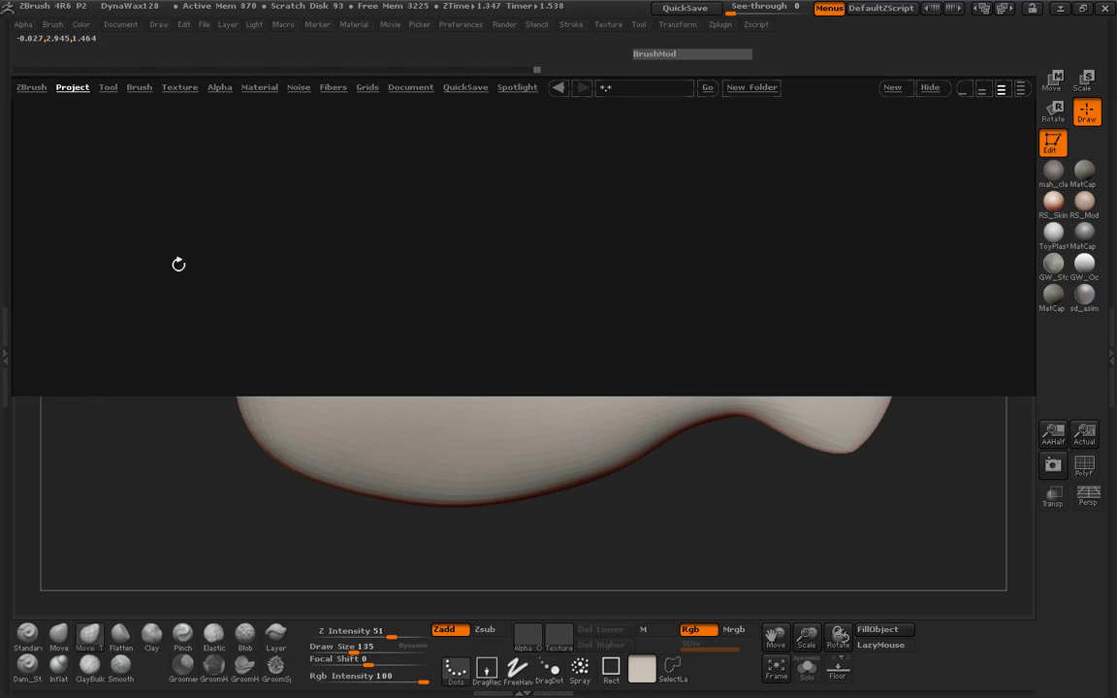
click(138, 155)
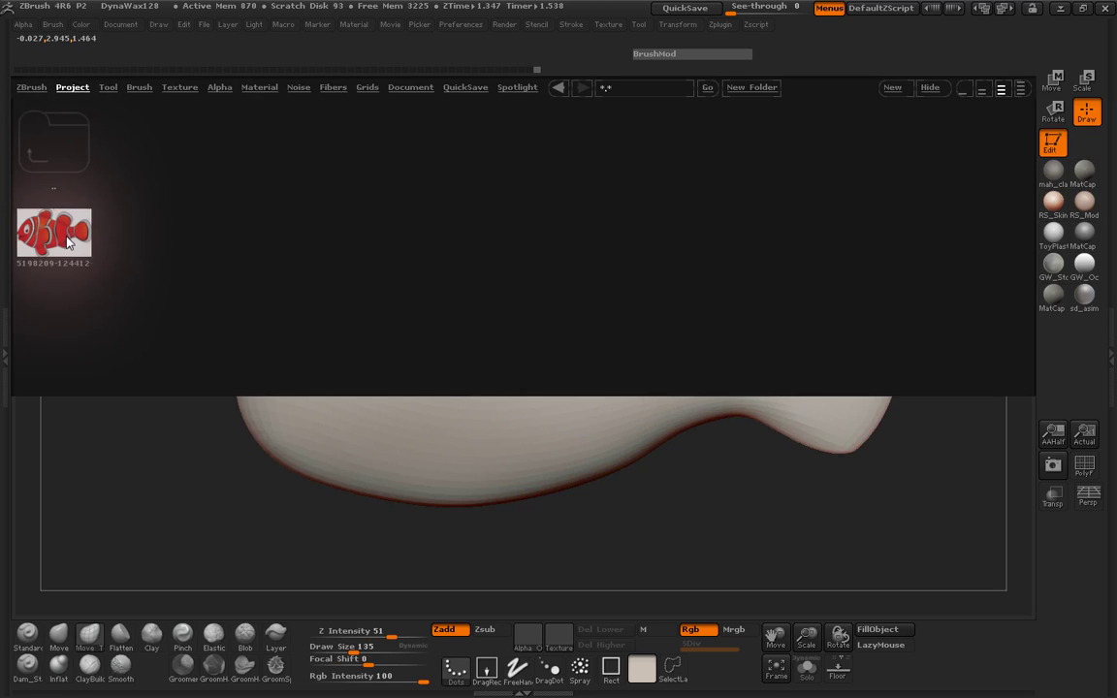
double_click(68, 243)
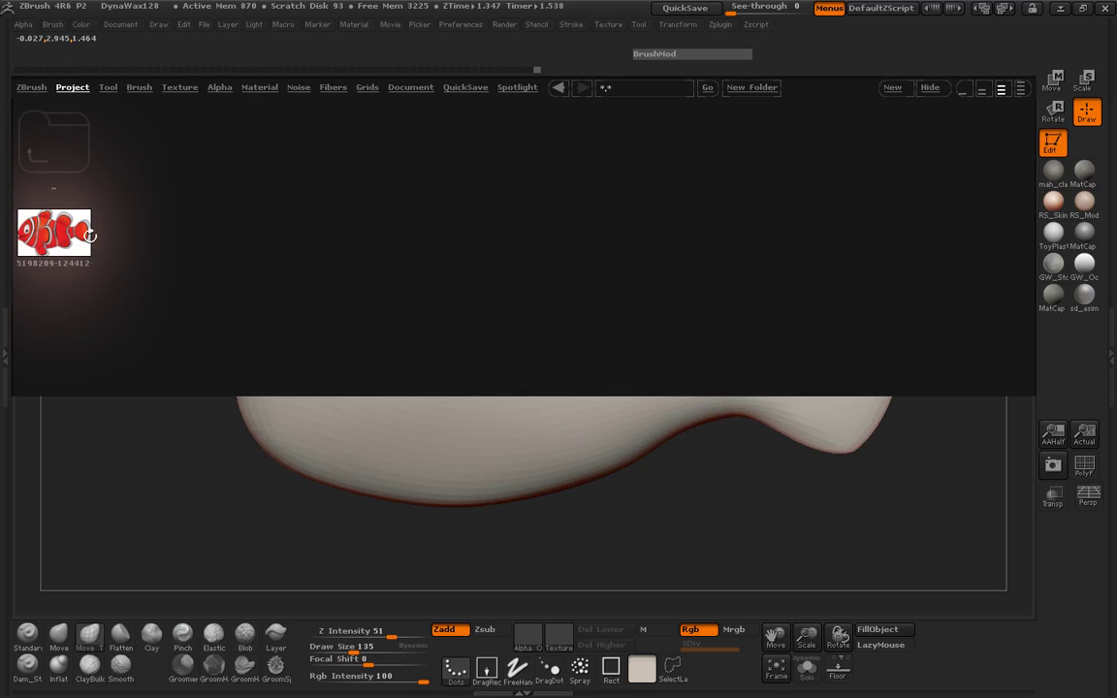